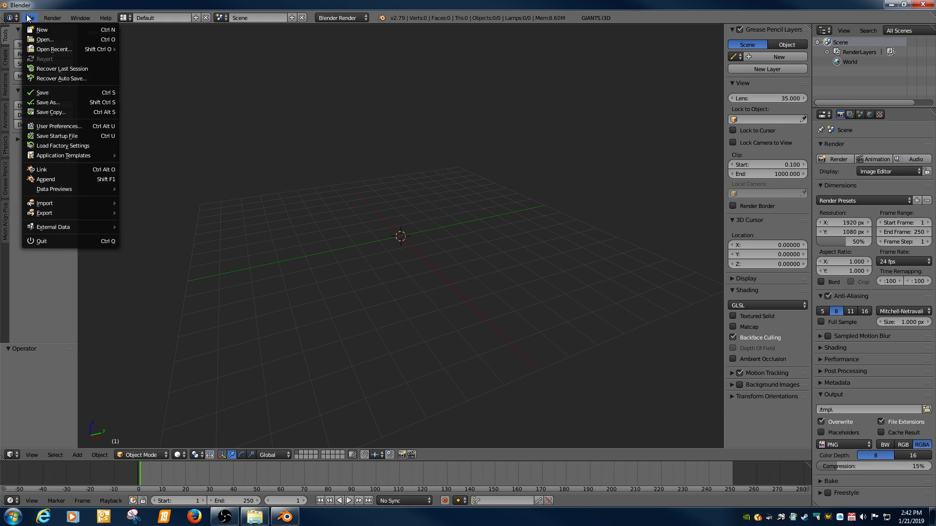
# Add a plane mesh to the empty scene
pyautogui.hotkey('shift', 'a')
pyautogui.moveTo(227, 146)
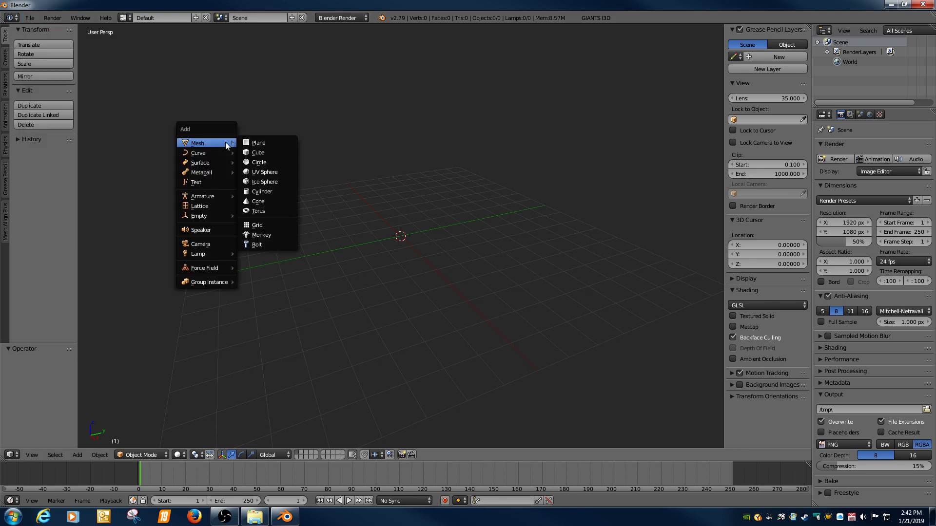
pyautogui.click(258, 143)
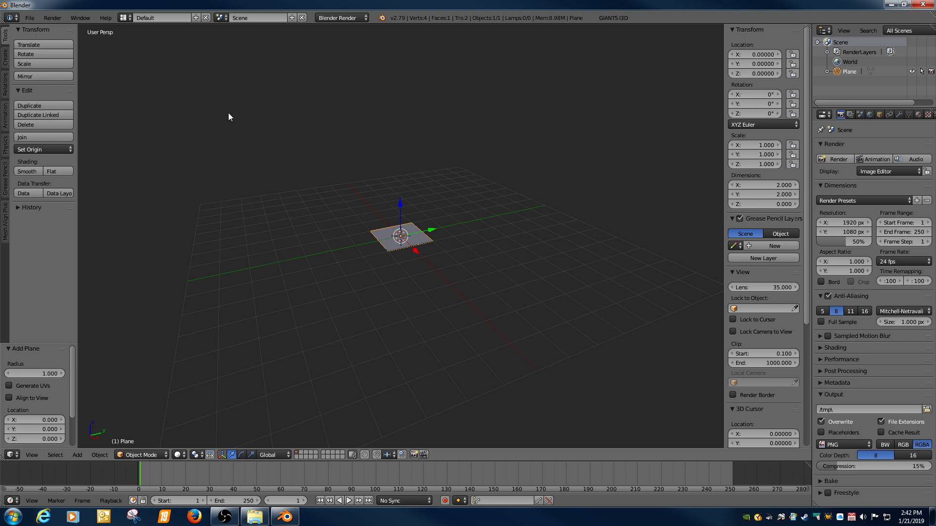
# Export the scene in I3D format to the desktop's decal folder as untitled1.i3d
pyautogui.click(30, 18)
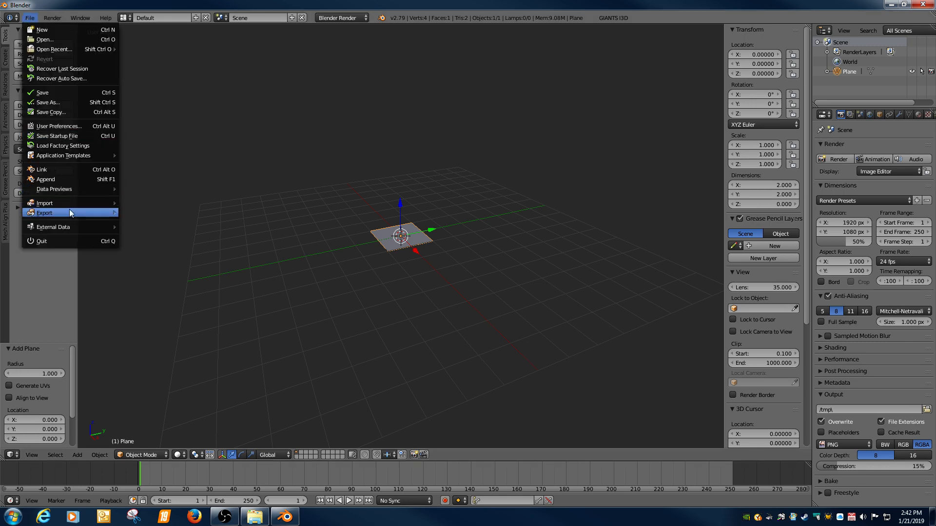
pyautogui.moveTo(69, 213)
pyautogui.click(176, 309)
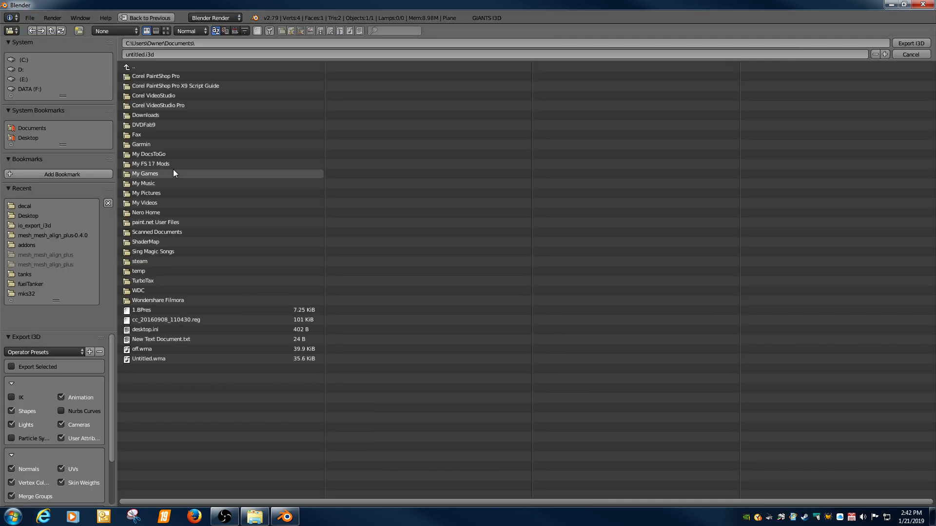
pyautogui.click(36, 134)
pyautogui.click(148, 97)
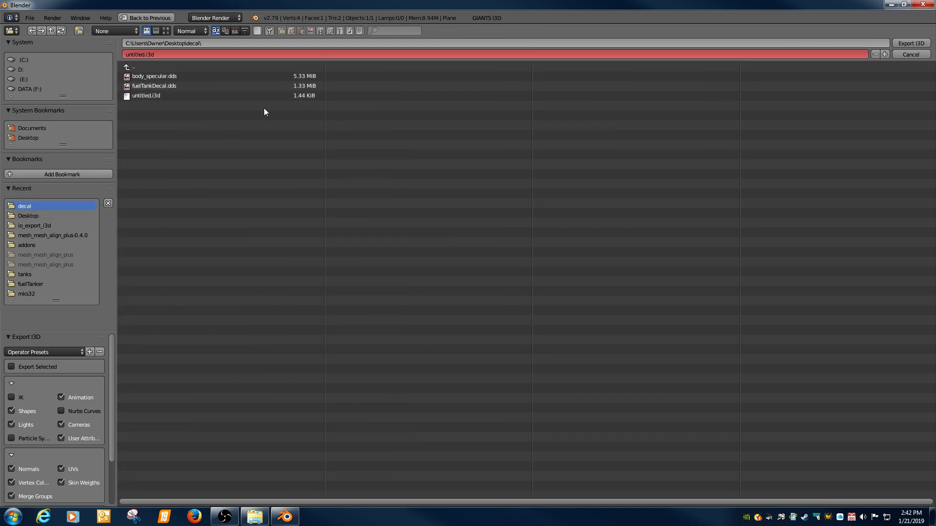
pyautogui.press('KP_Add')
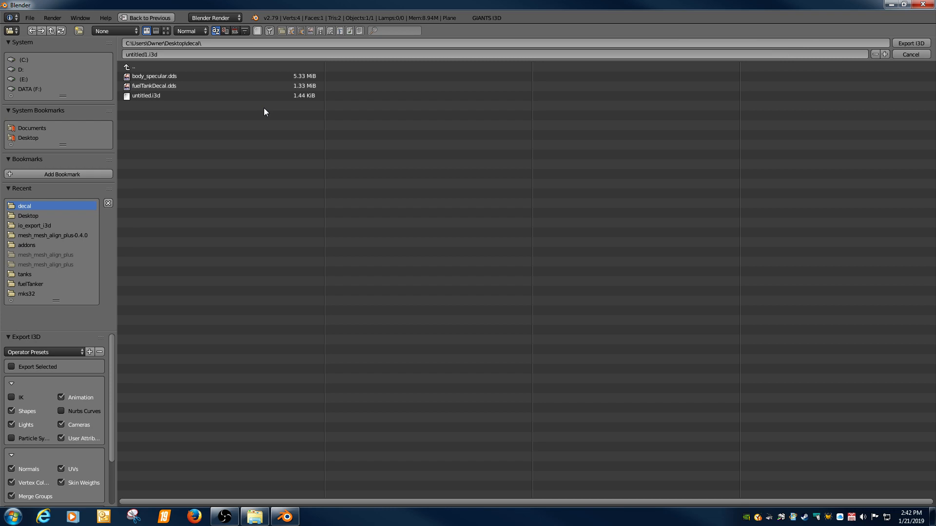
pyautogui.press('Return')
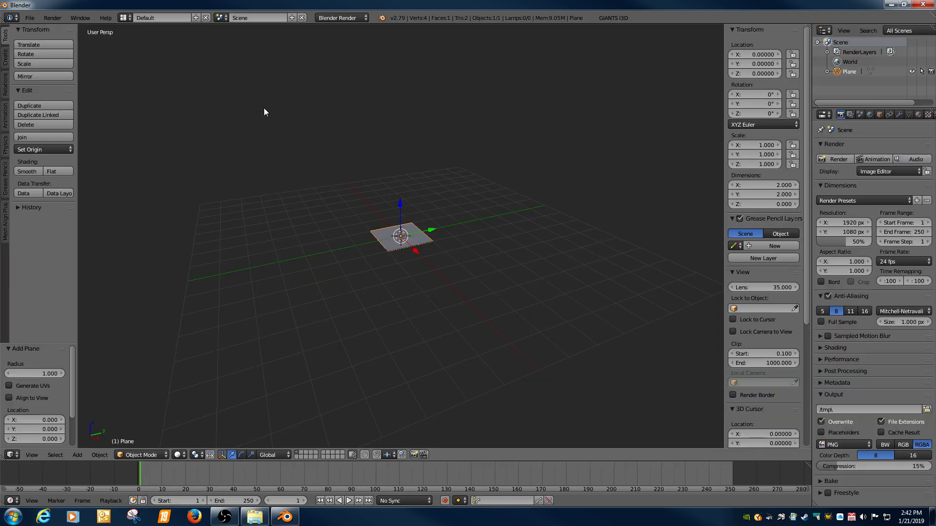
# Close Blender and open untitled1.i3d from the decal folder in GIANTS Editor
pyautogui.click(919, 6)
pyautogui.click(469, 293)
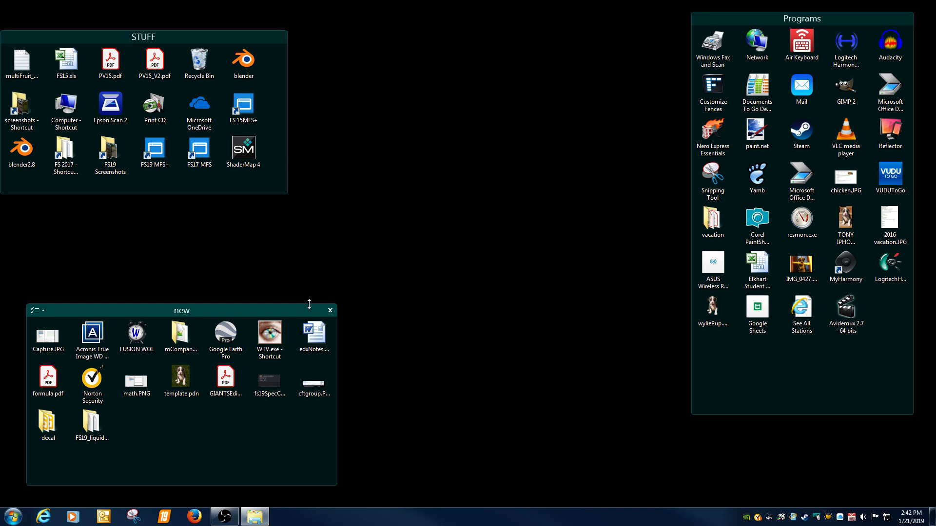
pyautogui.moveTo(935, 145); pyautogui.dragTo(264, 87)
pyautogui.doubleClick(263, 174)
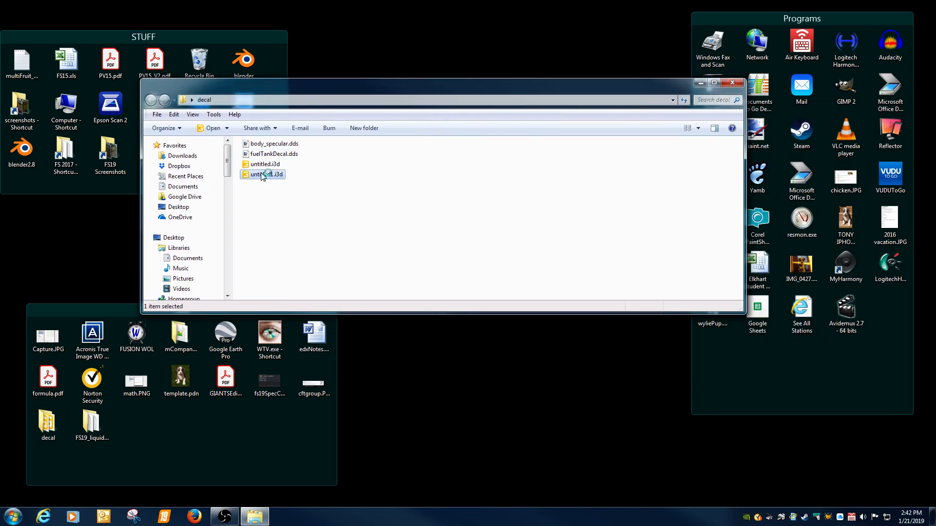
pyautogui.doubleClick(349, 234)
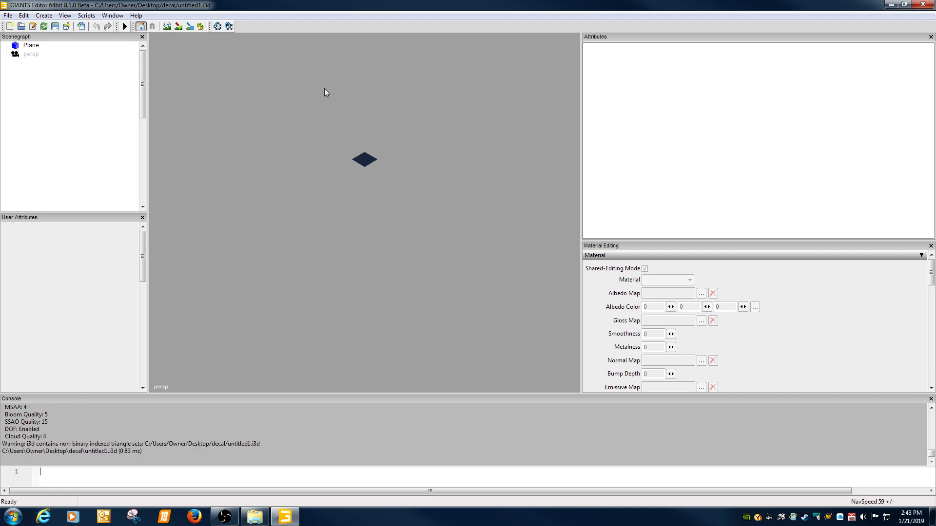
# Review the plane's Shape and Transform attributes, leaving it deselected
pyautogui.click(33, 46)
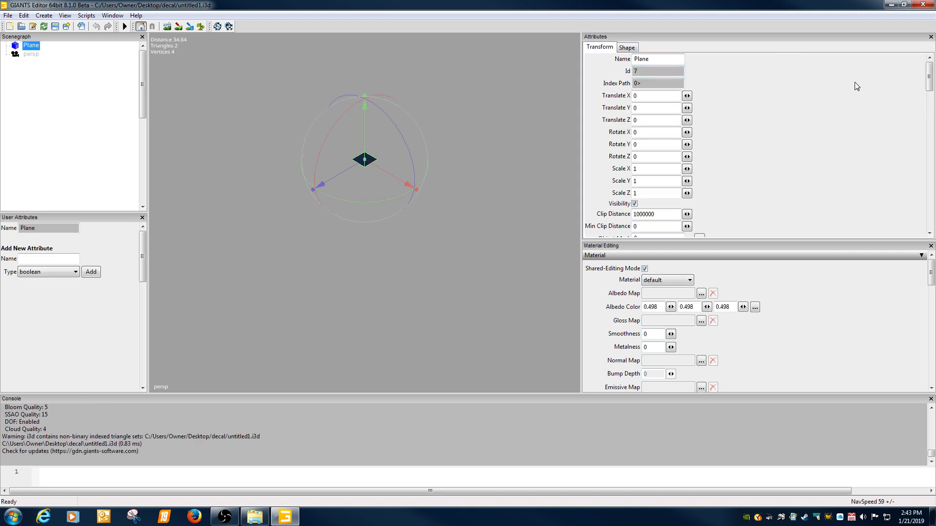
pyautogui.click(627, 48)
pyautogui.click(602, 48)
pyautogui.click(506, 88)
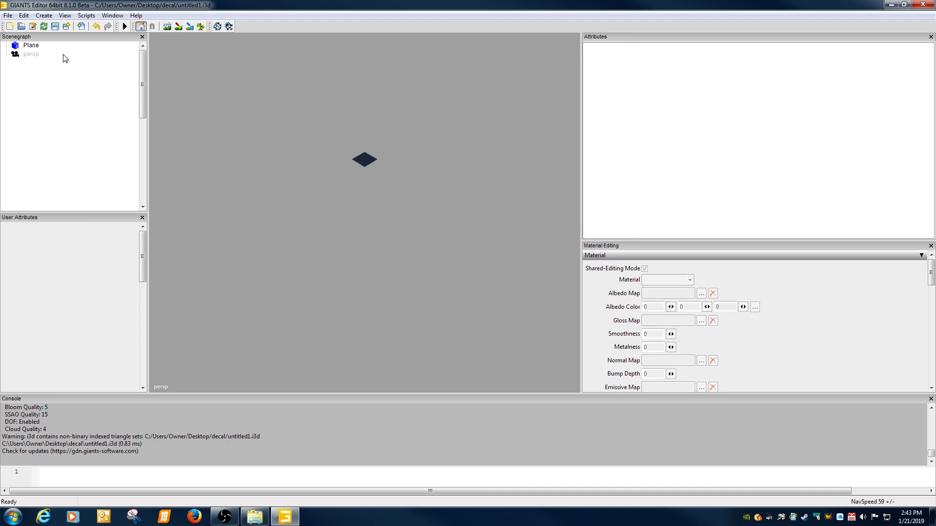
# Load vehicleShader.xml from Farming Simulator 19's data/shaders folder as the custom shader of the plane's default material
pyautogui.click(37, 47)
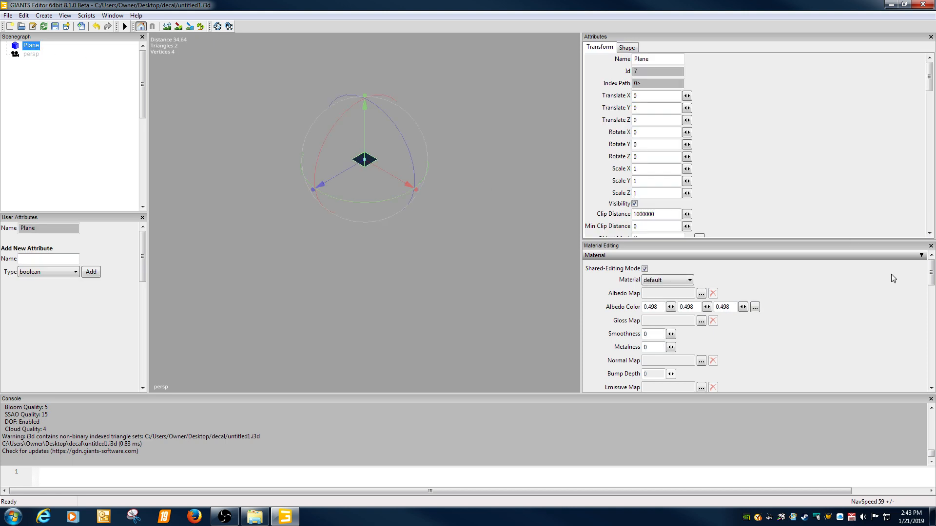
pyautogui.moveTo(931, 277); pyautogui.dragTo(931, 307)
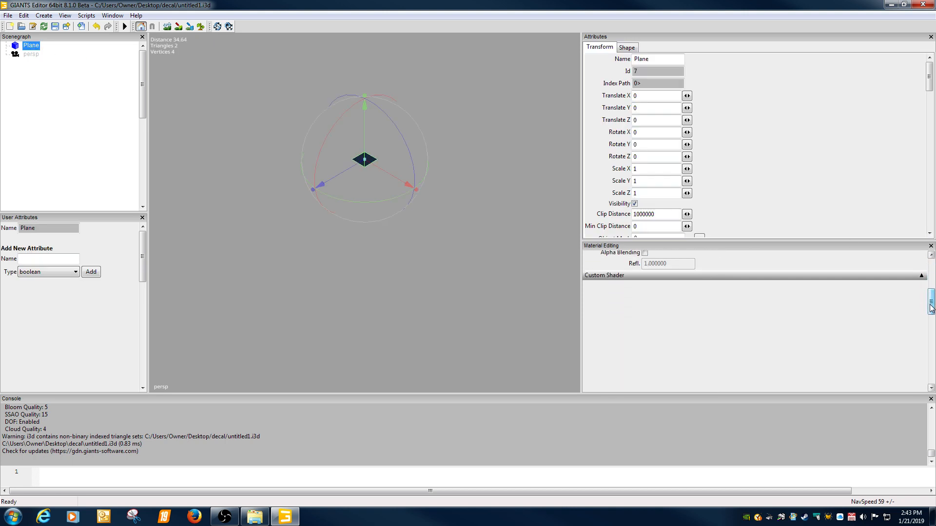
pyautogui.click(922, 276)
pyautogui.click(710, 292)
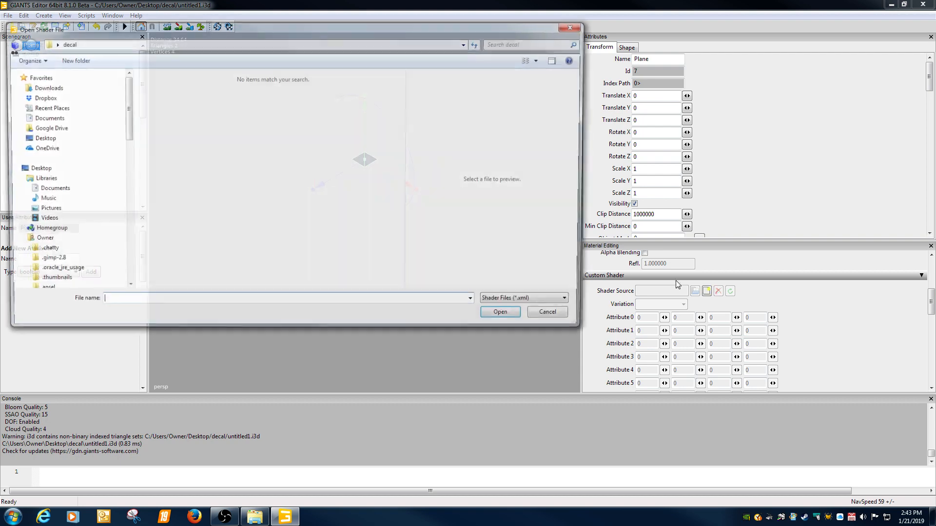
pyautogui.click(57, 139)
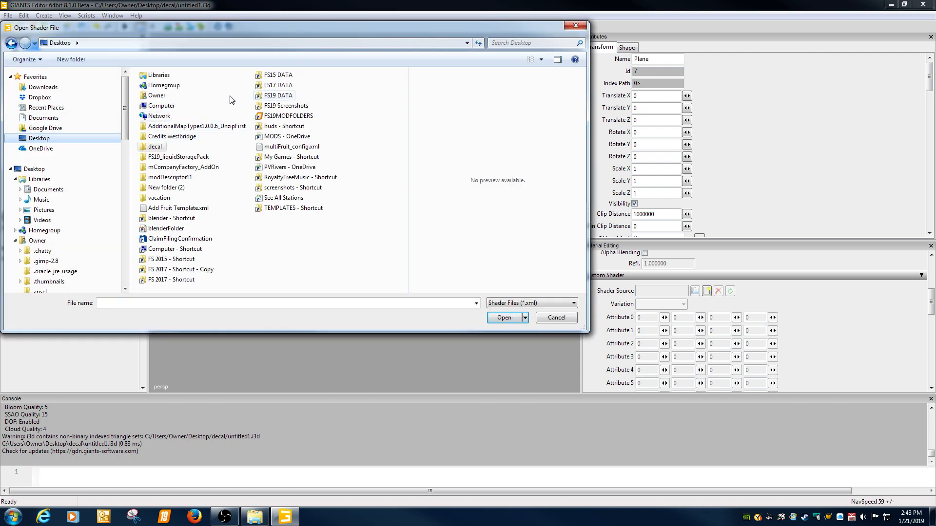
pyautogui.doubleClick(271, 95)
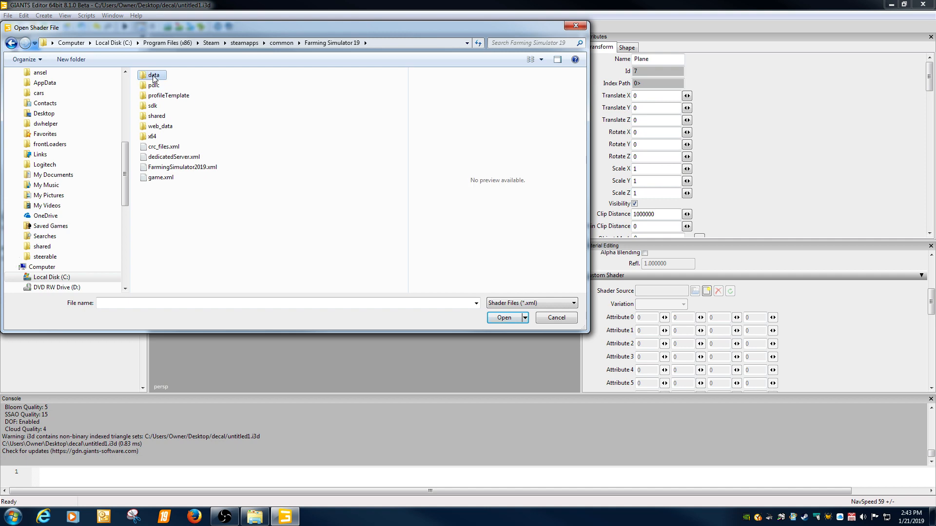
pyautogui.doubleClick(154, 77)
pyautogui.click(158, 168)
pyautogui.doubleClick(157, 166)
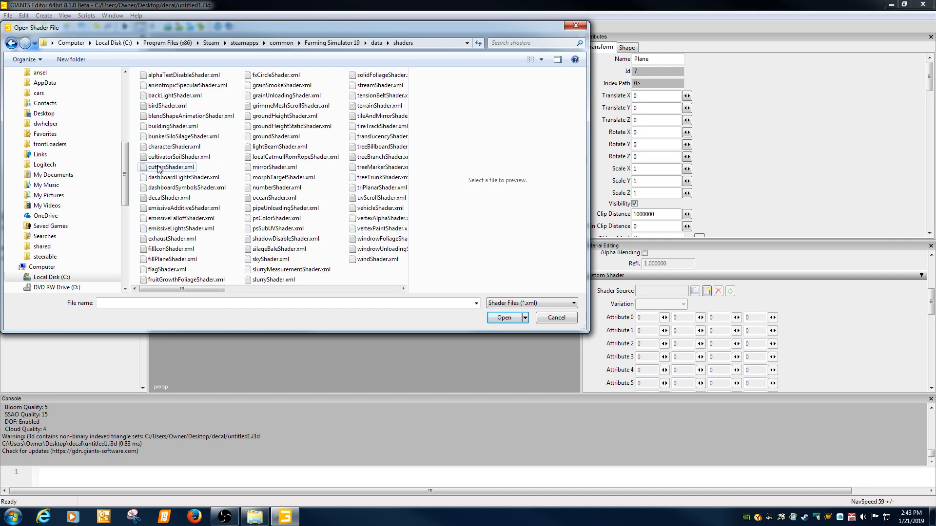
pyautogui.click(158, 167)
pyautogui.press('v')
pyautogui.press('Return')
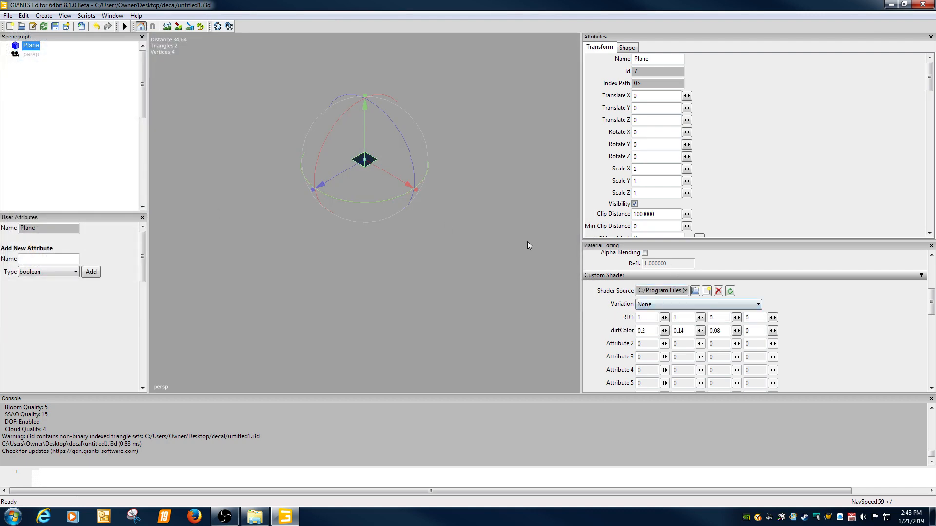
# Try the Decal shader variation on the plane's material, and close the editor without saving the file
pyautogui.click(759, 306)
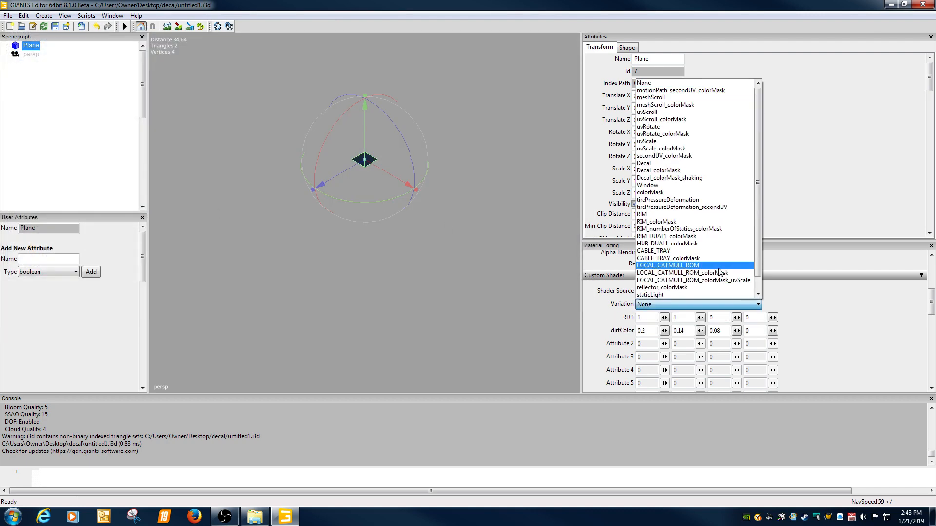
pyautogui.click(652, 164)
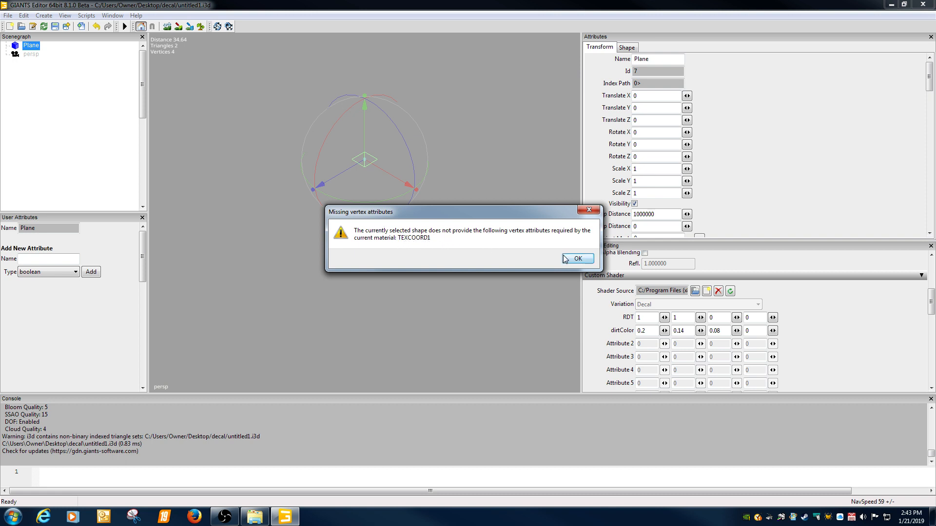
pyautogui.click(578, 258)
pyautogui.click(923, 4)
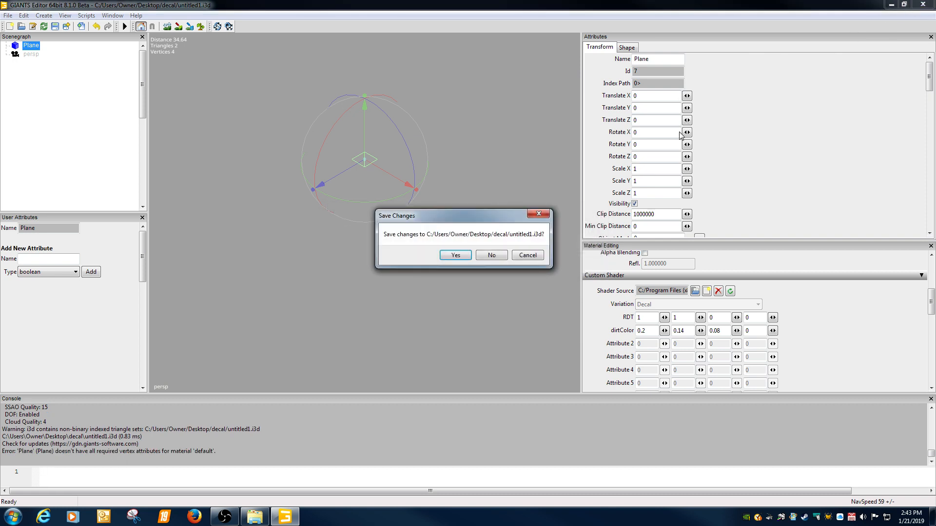
pyautogui.click(490, 257)
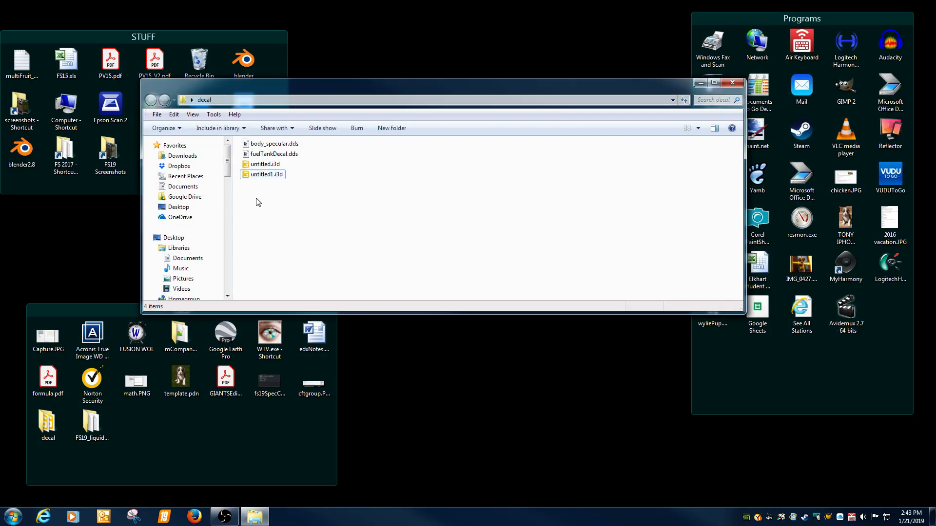
# Delete untitled.i3d and untitled1.i3d from the decal folder
pyautogui.moveTo(261, 197); pyautogui.dragTo(250, 163)
pyautogui.press('Delete')
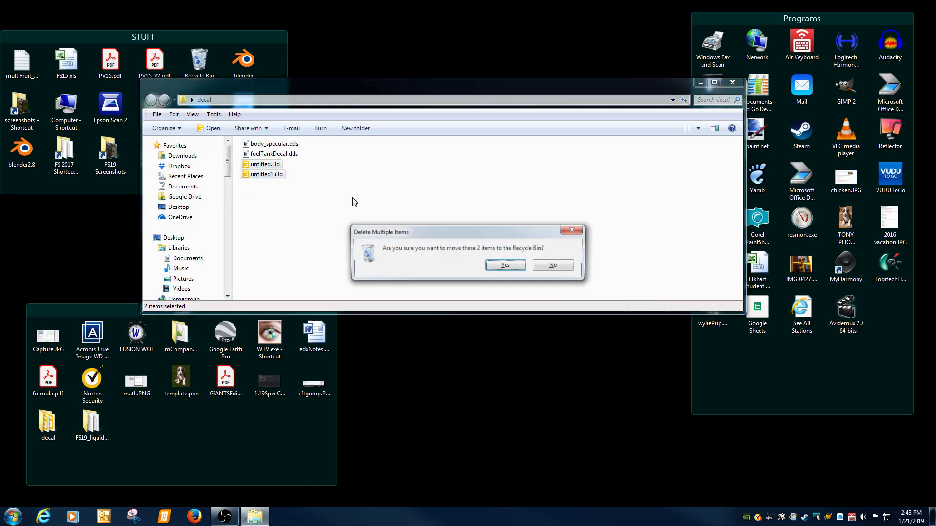
pyautogui.click(497, 266)
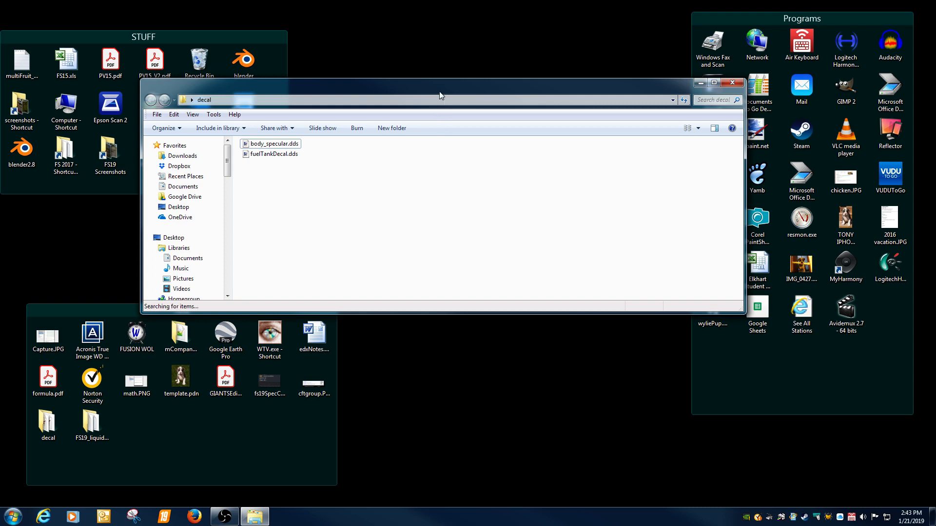
# Open fuelTank.i3d from the FS19_liquidStoragePack folder inside FS2019/test on the DATA (F:) drive
pyautogui.moveTo(439, 87); pyautogui.dragTo(479, 88)
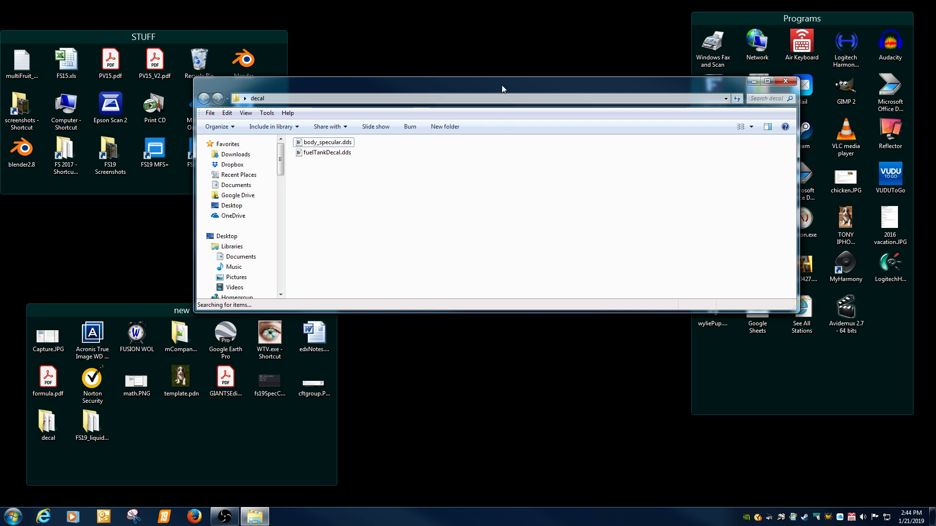
pyautogui.moveTo(502, 86); pyautogui.dragTo(525, 72)
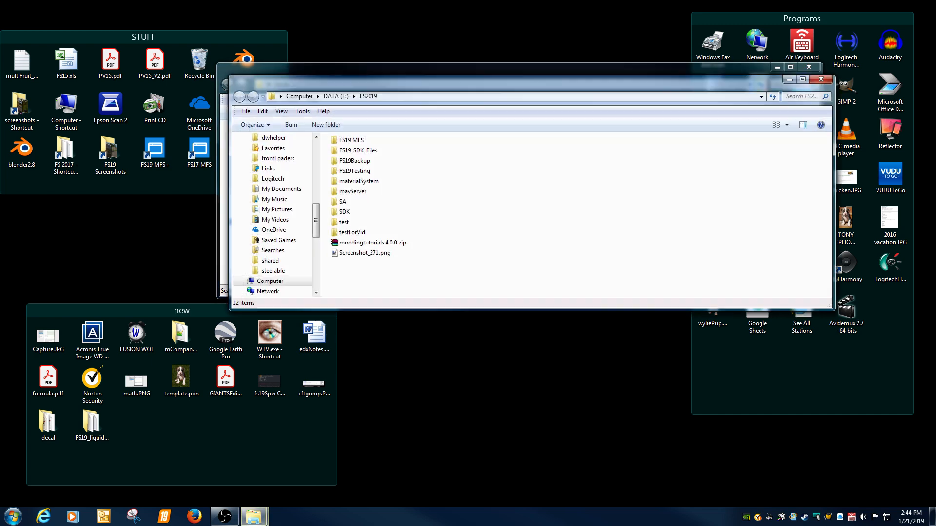
pyautogui.doubleClick(345, 222)
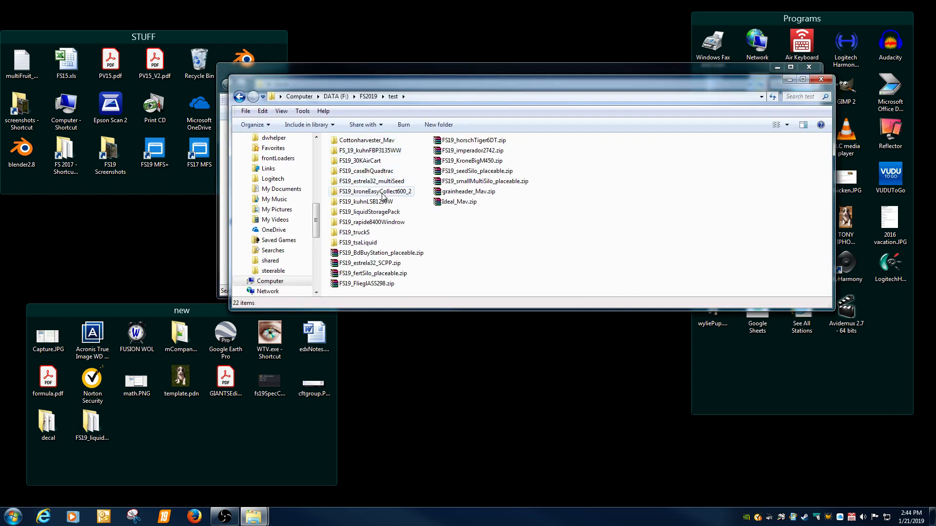
pyautogui.doubleClick(385, 212)
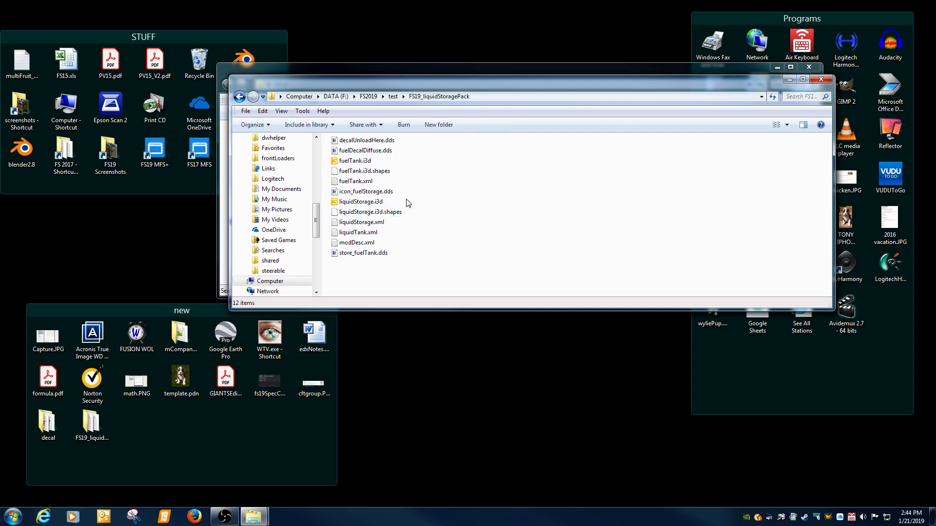
pyautogui.doubleClick(363, 161)
pyautogui.doubleClick(358, 234)
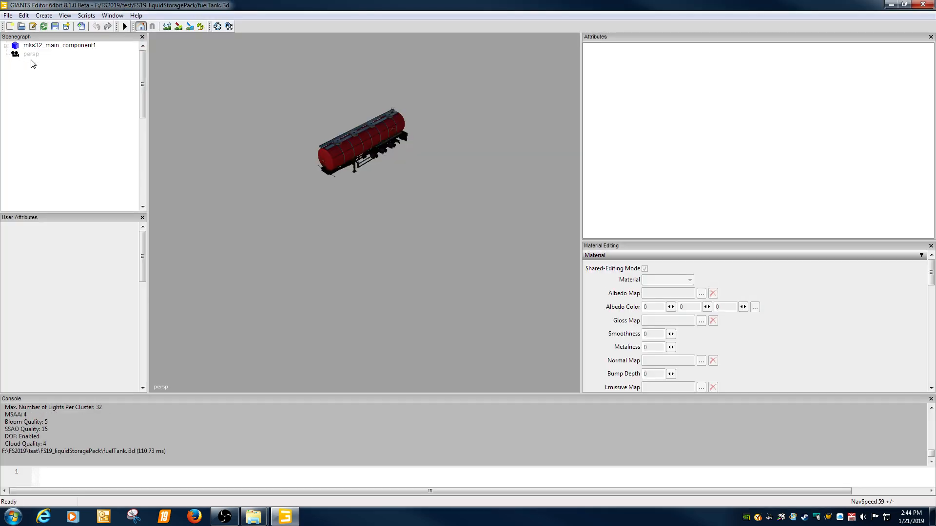
# Delete all child nodes of mks32_vis, from attachable through fuelTrigger, in the scenegraph
pyautogui.click(6, 46)
pyautogui.click(47, 54)
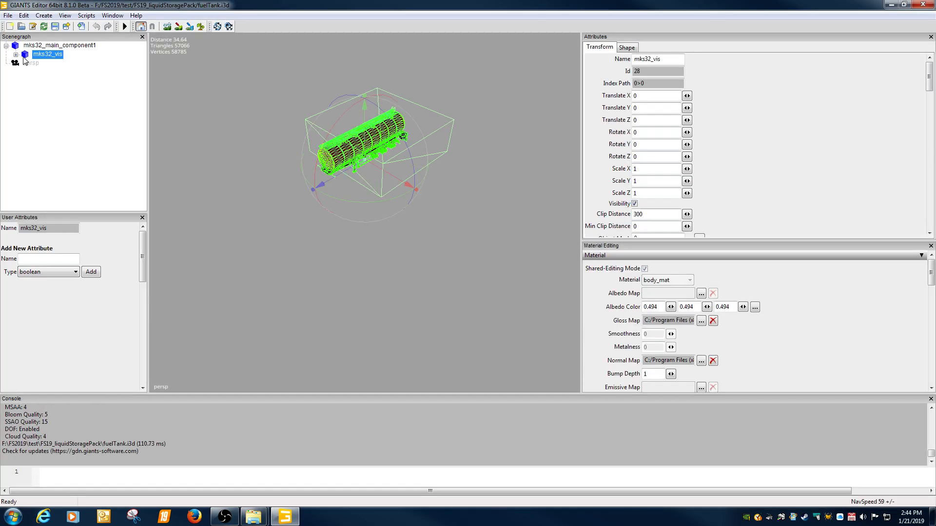
pyautogui.click(16, 55)
pyautogui.click(49, 64)
pyautogui.keyDown('shift'); pyautogui.click(54, 108); pyautogui.keyUp('shift')
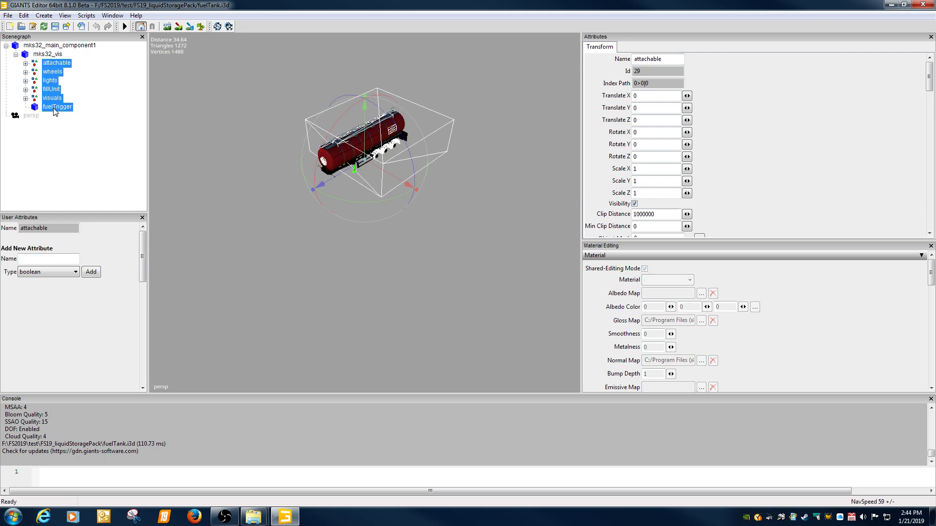
pyautogui.press('Delete')
# Move mks32_vis out of mks32_main_component1 to the root level of the scenegraph
pyautogui.click(49, 54)
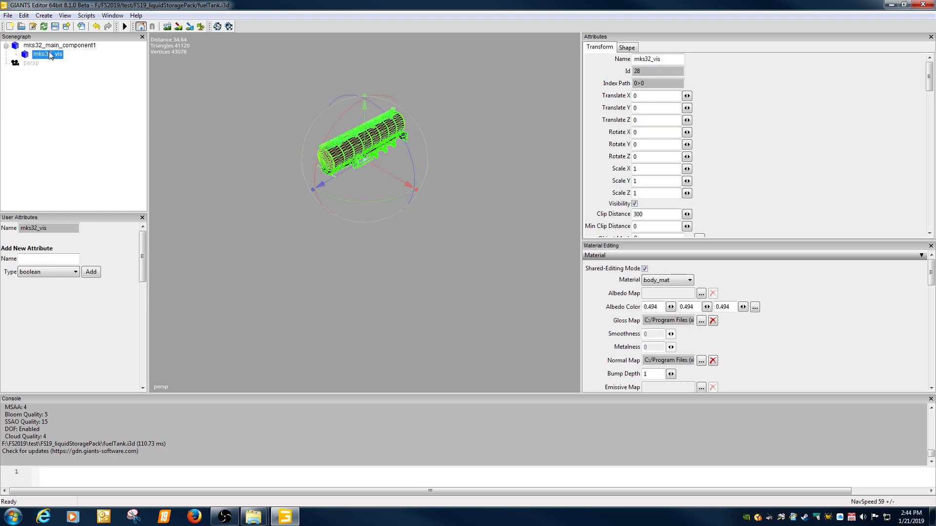
pyautogui.press('Delete')
pyautogui.hotkey('ctrl', 'z')
pyautogui.click(43, 71)
pyautogui.click(39, 63)
pyautogui.click(44, 68)
pyautogui.click(9, 15)
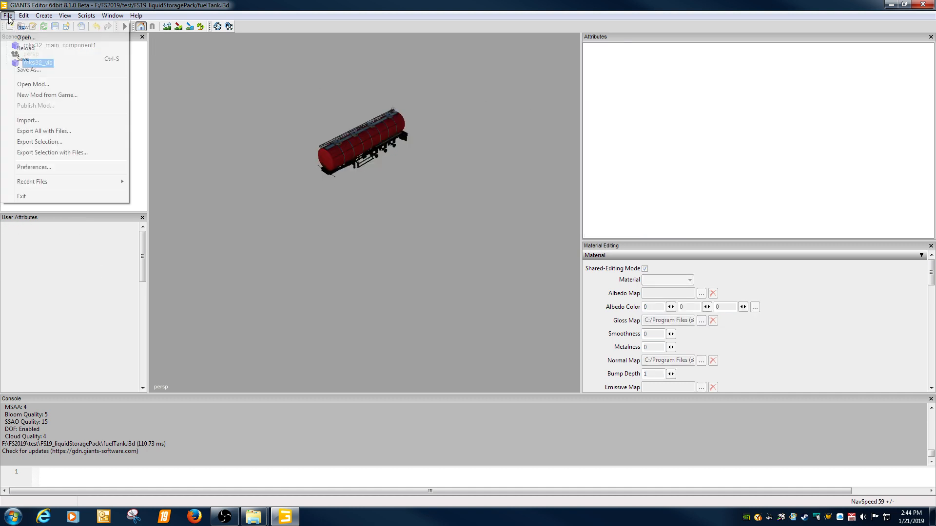
pyautogui.click(27, 142)
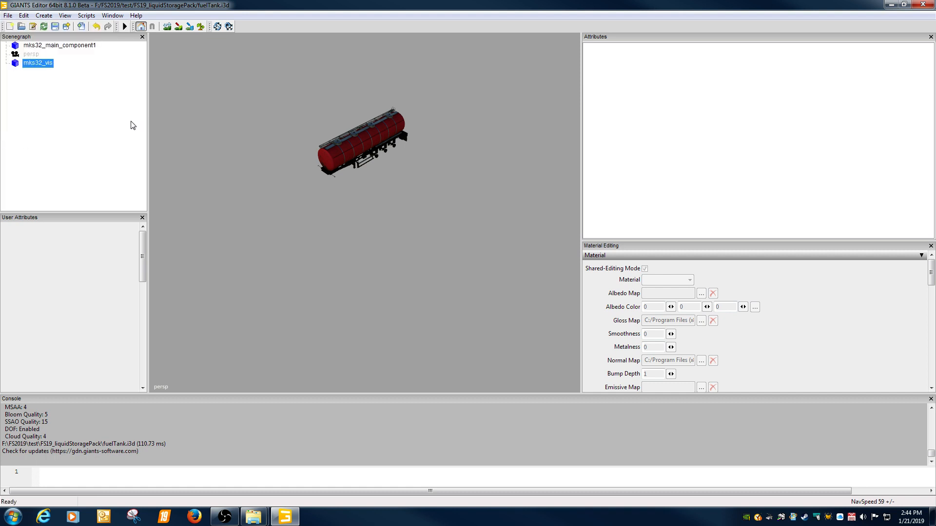
pyautogui.click(39, 46)
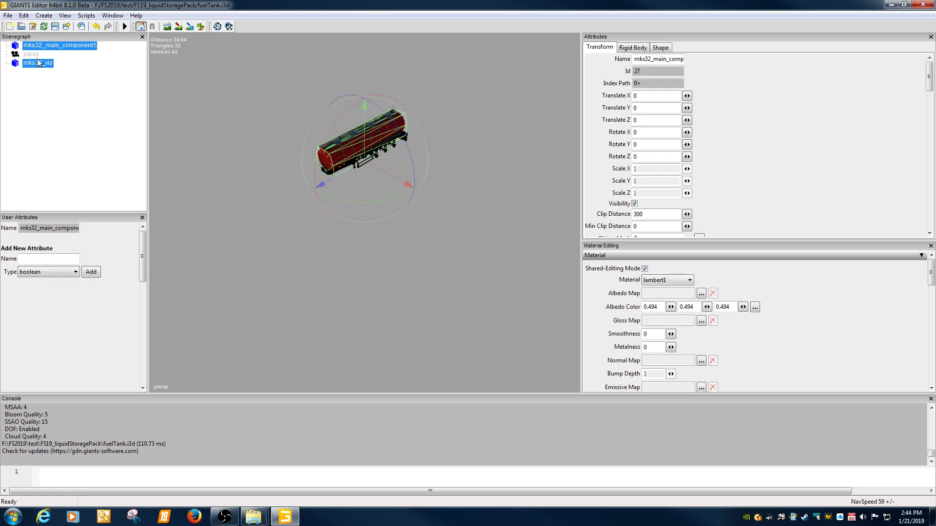
pyautogui.click(50, 92)
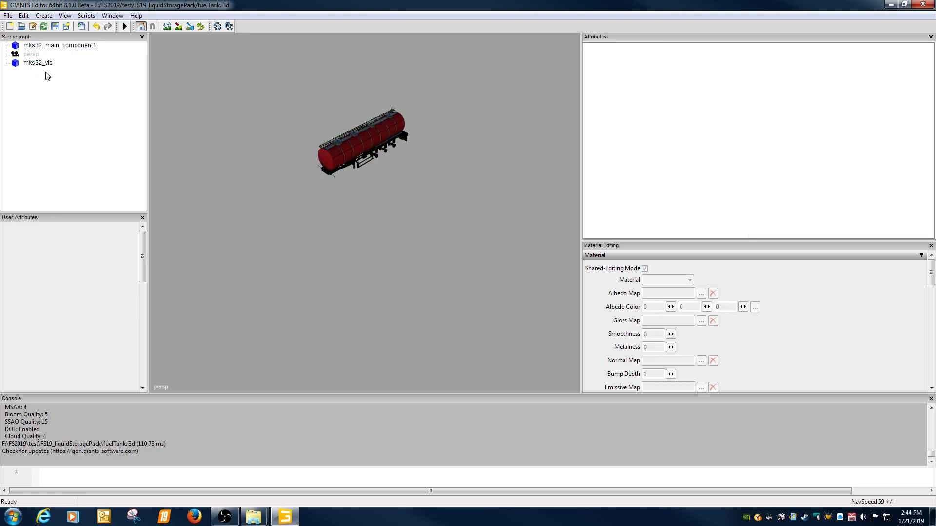
# Export only mks32_vis as a Wavefront OBJ file named decak into the Desktop's decal folder
pyautogui.click(43, 64)
pyautogui.click(8, 15)
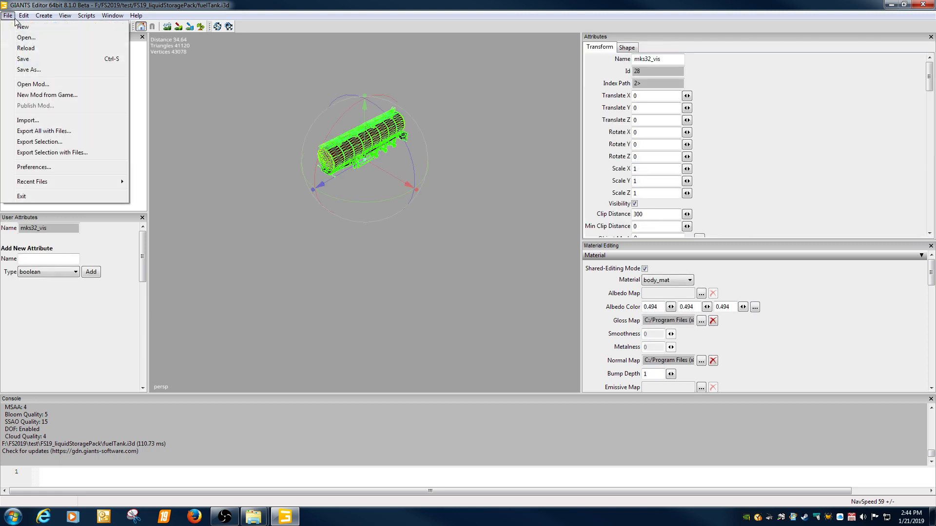
pyautogui.click(36, 143)
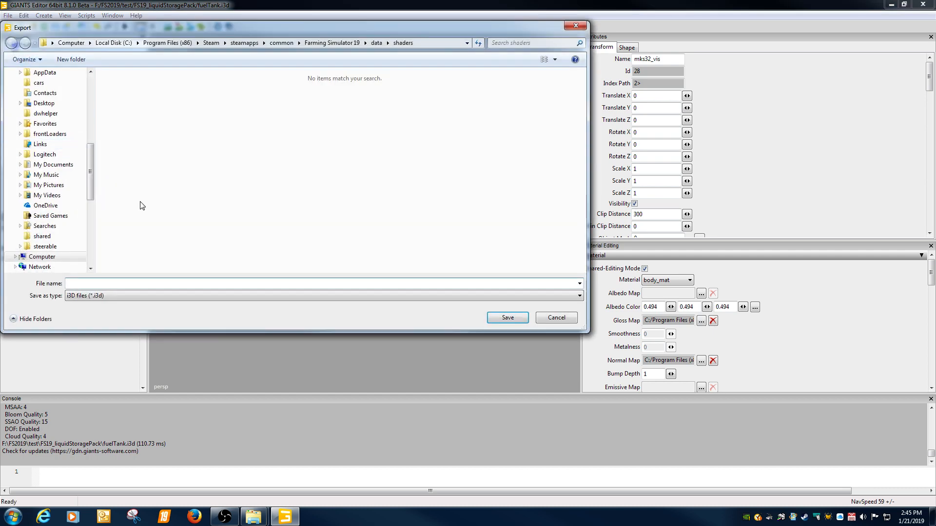
pyautogui.click(124, 295)
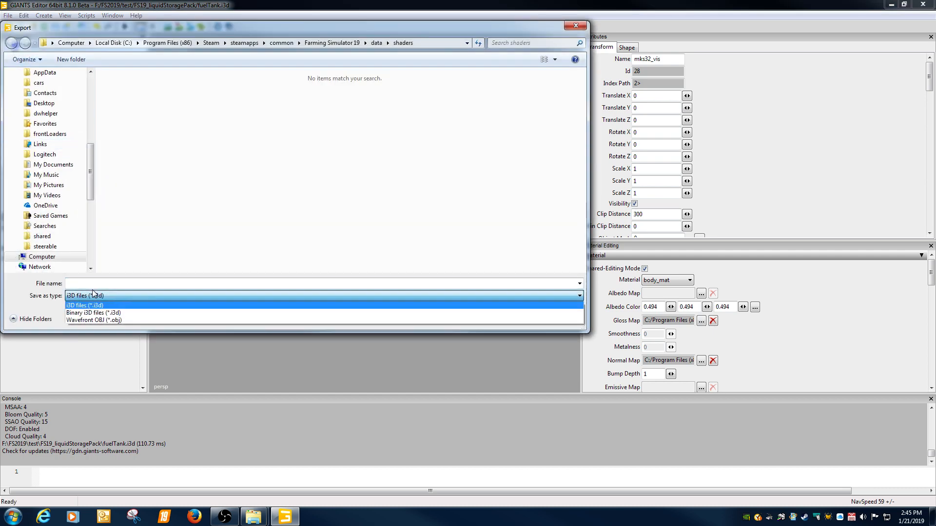
pyautogui.click(90, 320)
pyautogui.click(49, 105)
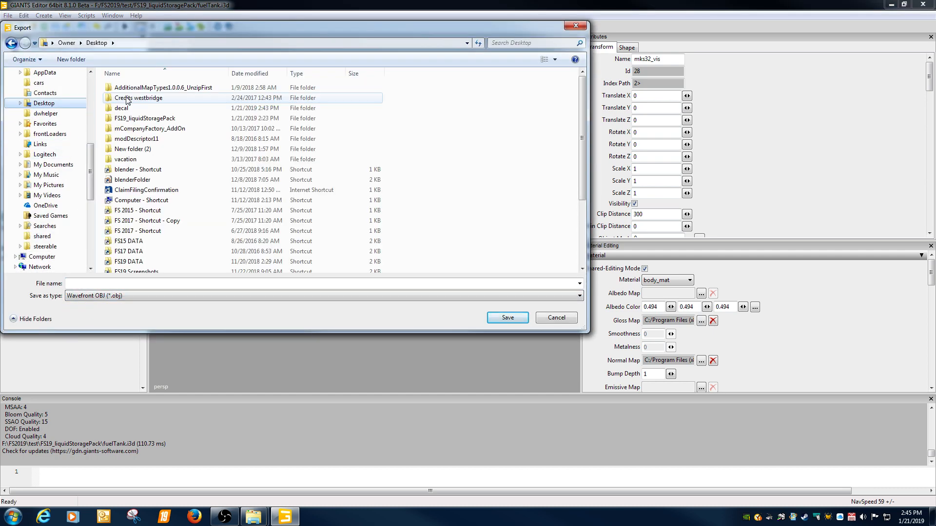
pyautogui.doubleClick(140, 107)
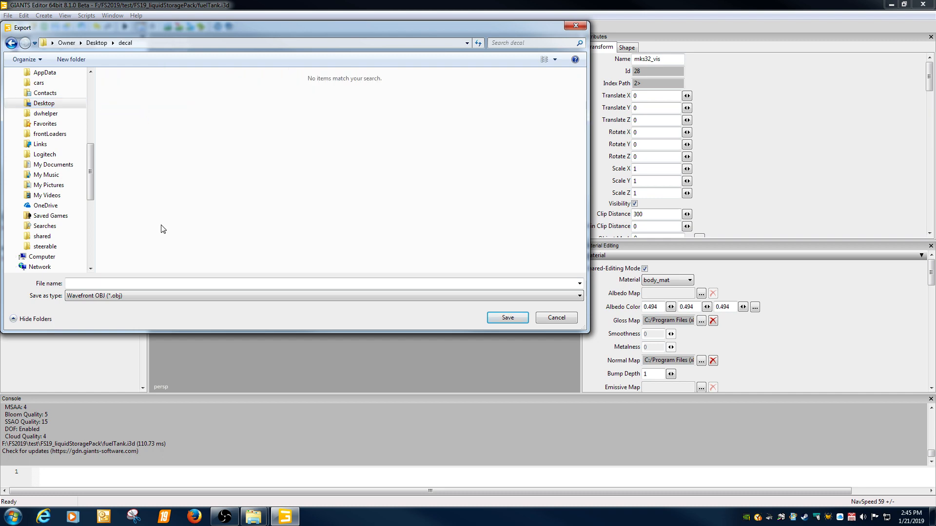
pyautogui.click(147, 284)
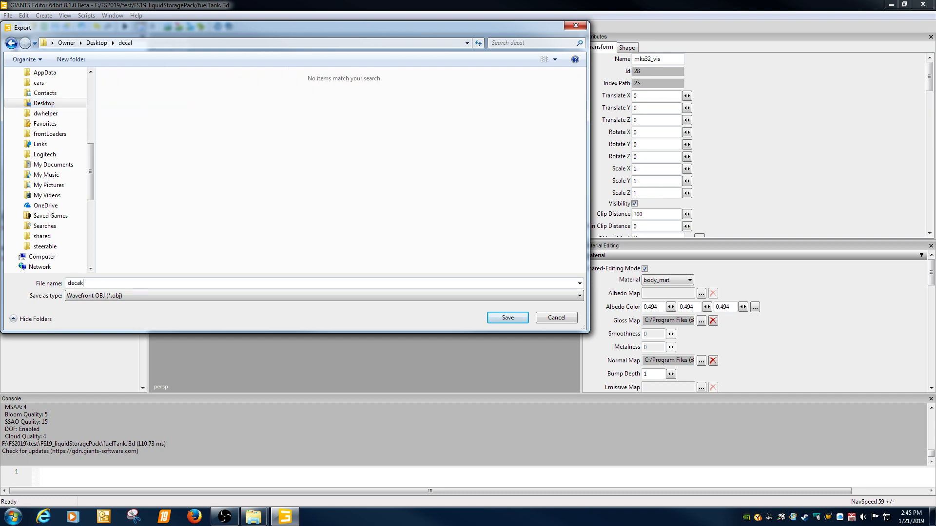
pyautogui.press('Return')
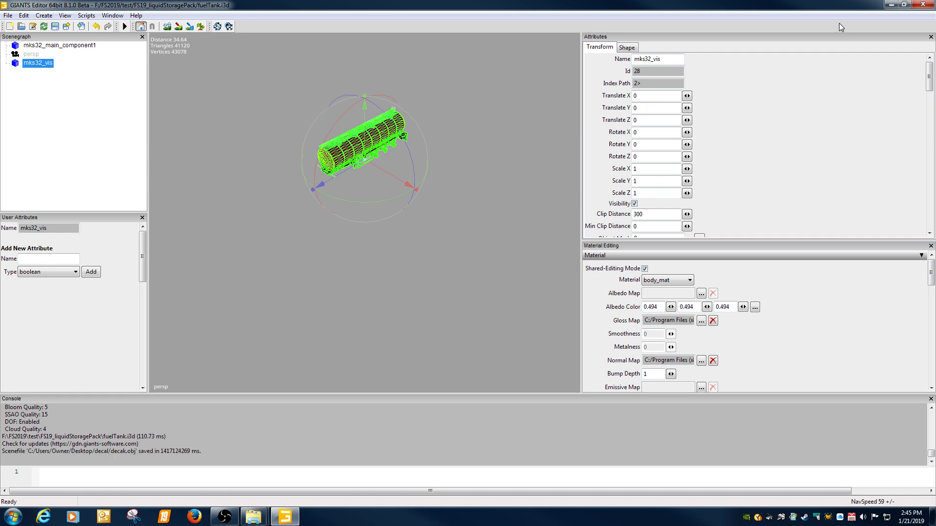
# Close GIANTS Editor without saving the changes to fuelTank.i3d, and close the FS19_liquidStoragePack folder window
pyautogui.click(923, 5)
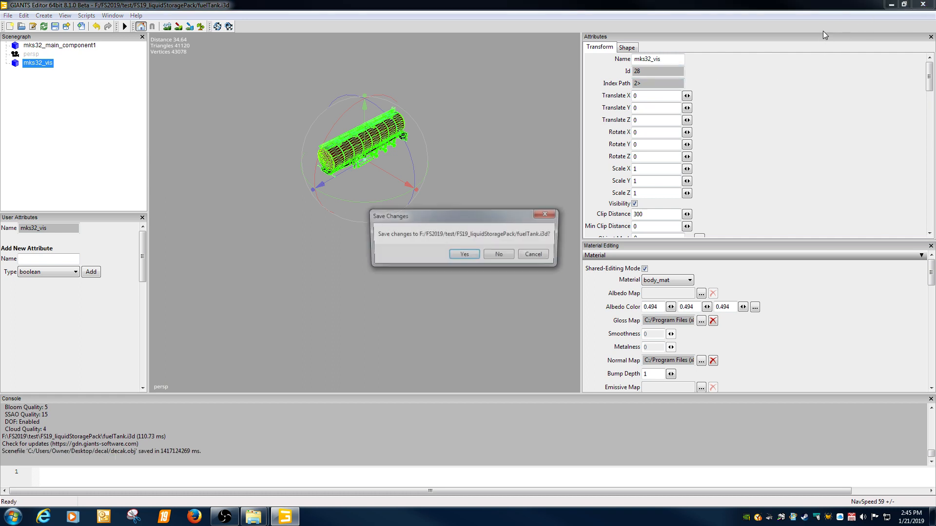
pyautogui.click(507, 254)
pyautogui.click(559, 188)
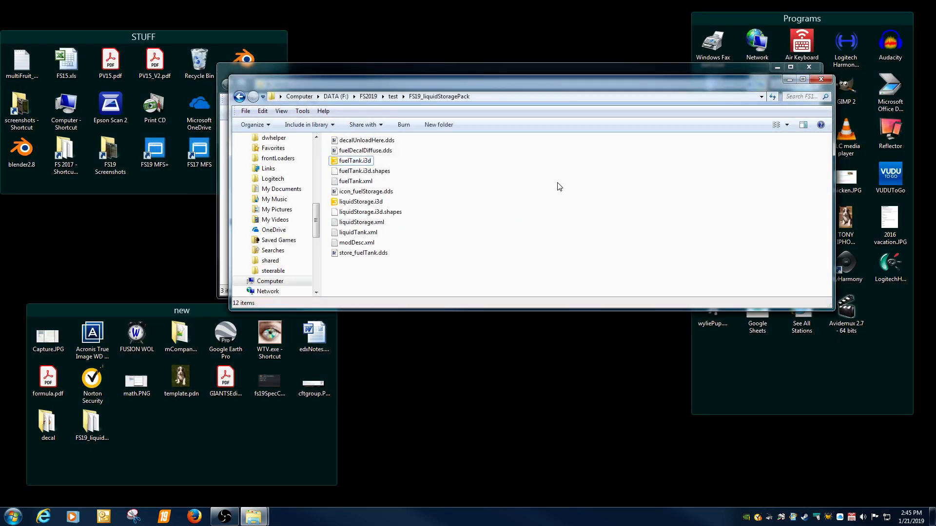
pyautogui.click(820, 80)
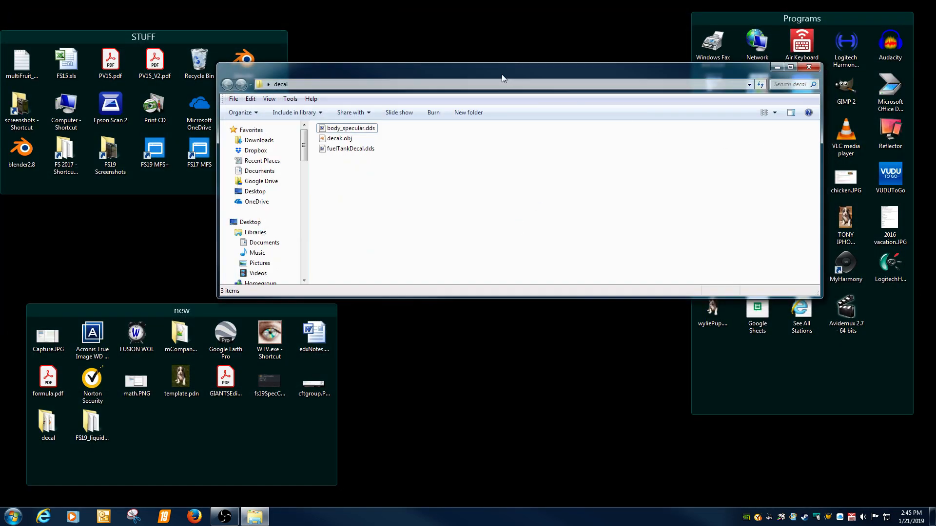
# Launch Blender 2.79 and import the Wavefront file decak.obj from the Desktop's decal folder
pyautogui.moveTo(502, 74); pyautogui.dragTo(580, 130)
pyautogui.doubleClick(254, 63)
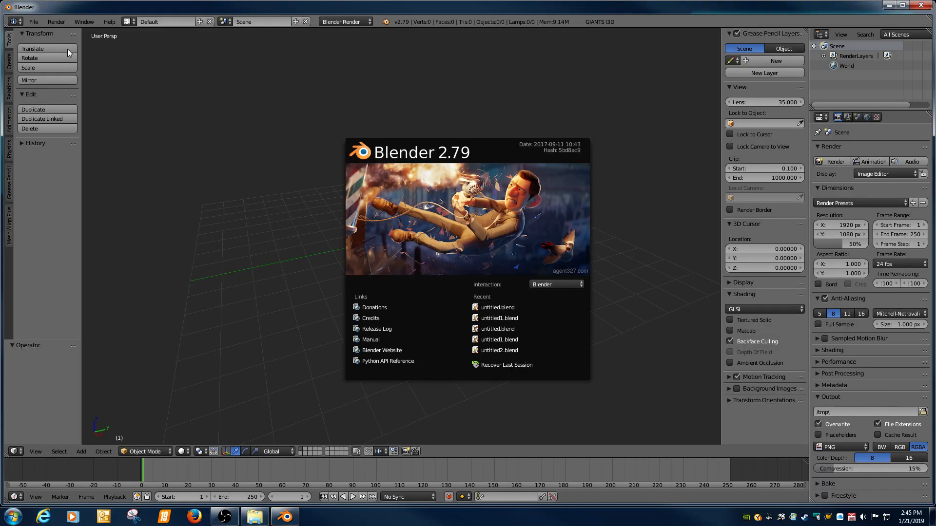
pyautogui.click(33, 22)
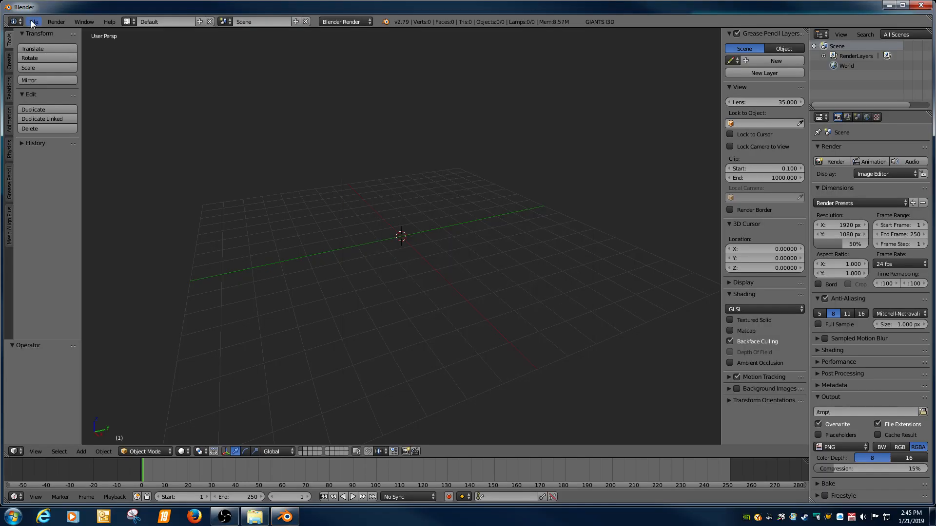
pyautogui.click(34, 22)
pyautogui.moveTo(50, 209)
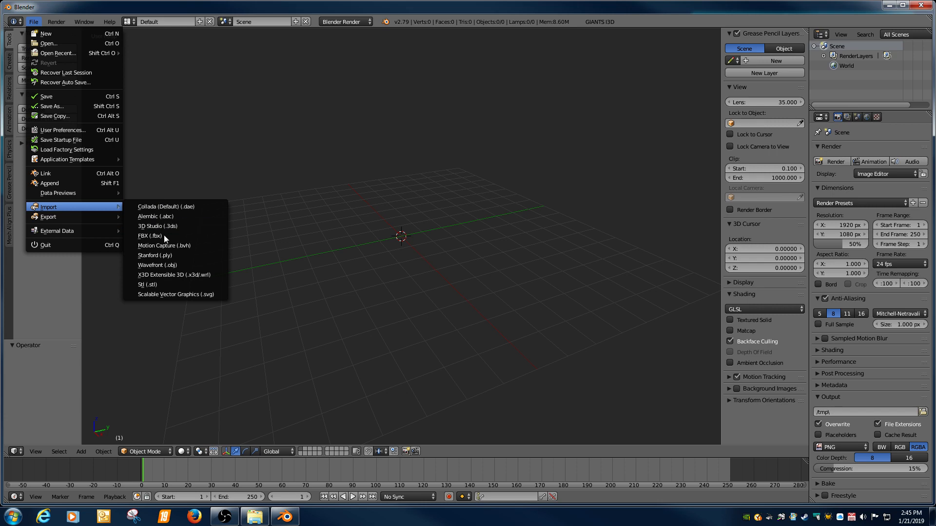
pyautogui.click(154, 265)
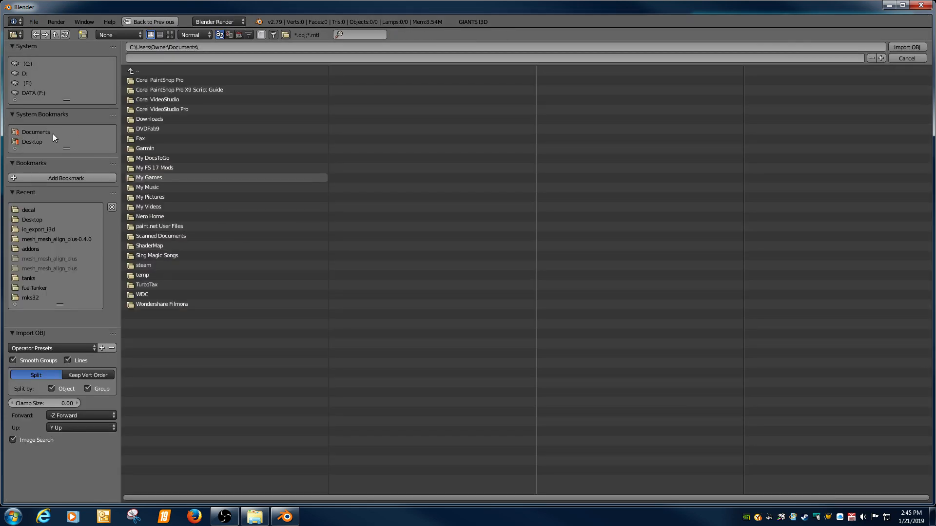
pyautogui.click(31, 144)
pyautogui.click(181, 99)
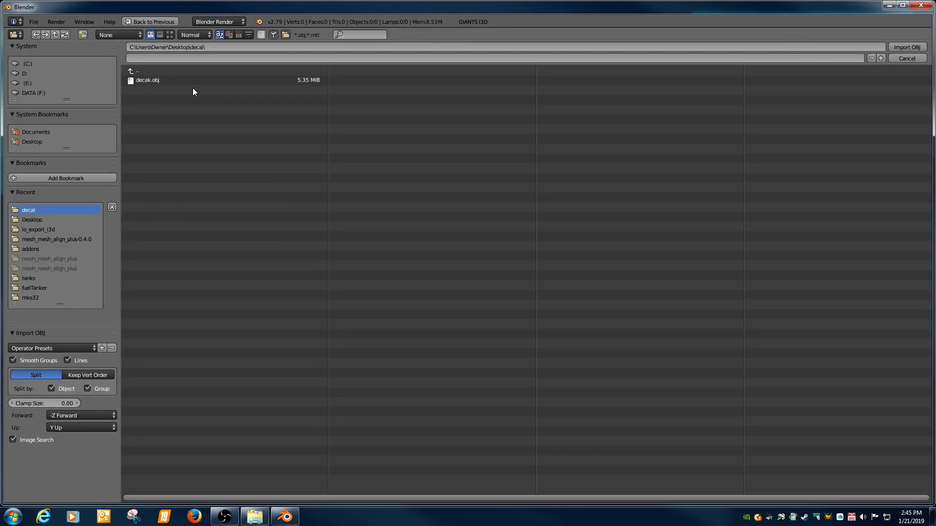
pyautogui.doubleClick(159, 80)
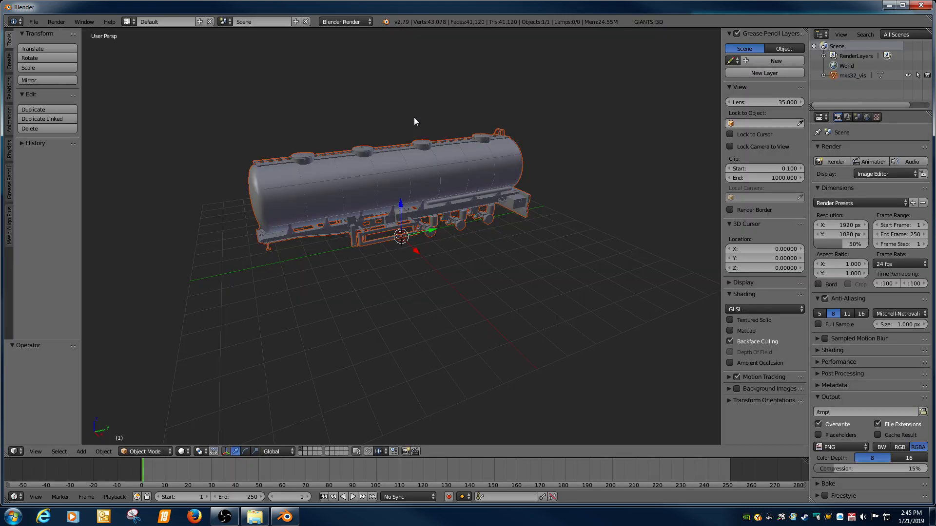
# Open the tanker mesh in Edit Mode, switch to face selection and deselect all of its faces
pyautogui.moveTo(502, 234); pyautogui.dragTo(445, 230, button='middle')
pyautogui.rightClick(418, 185)
pyautogui.moveTo(419, 185); pyautogui.dragTo(449, 223, button='middle')
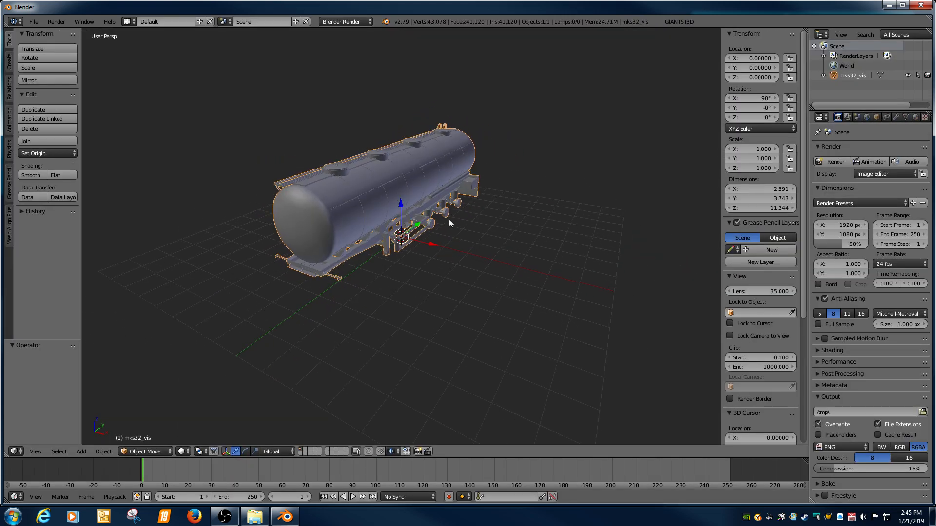
pyautogui.press('Tab')
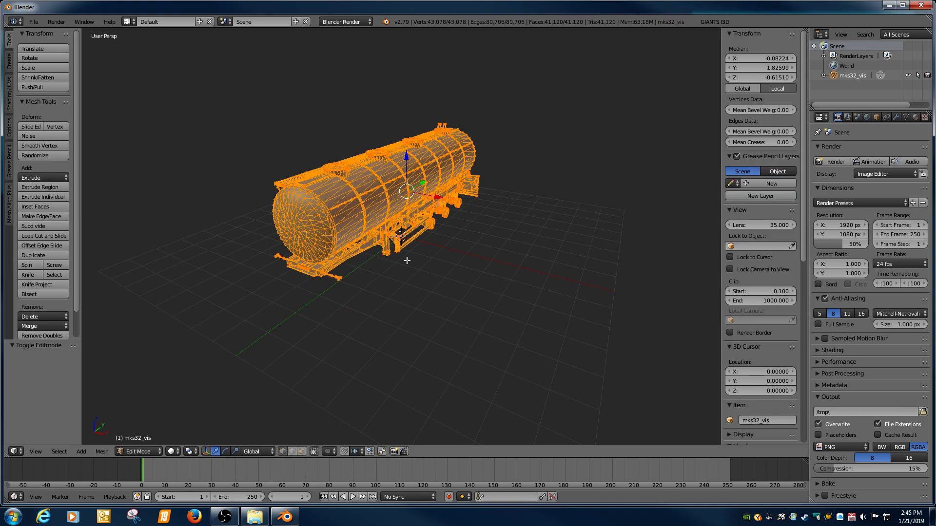
pyautogui.moveTo(407, 261)
pyautogui.mouseDown(button='middle')
pyautogui.moveTo(436, 253)
pyautogui.moveTo(415, 263)
pyautogui.moveTo(434, 253)
pyautogui.moveTo(406, 252)
pyautogui.mouseUp(button='middle')
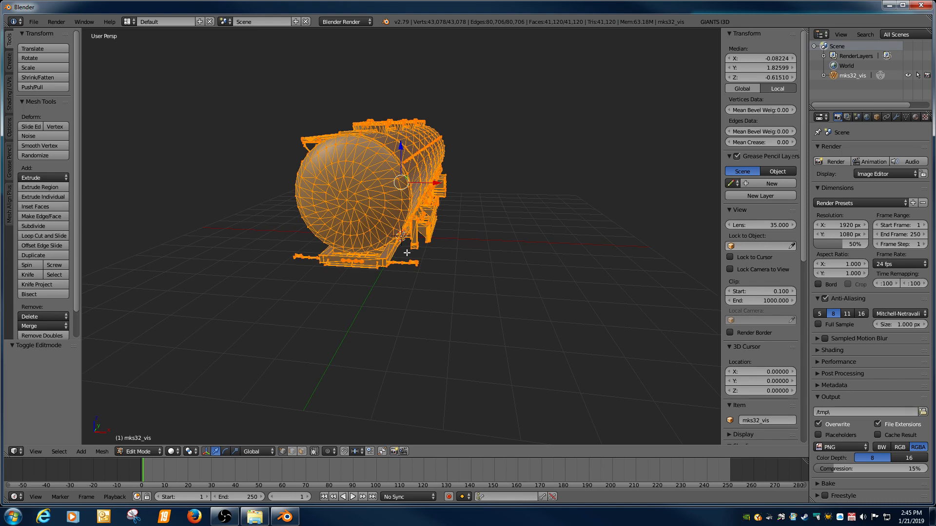
pyautogui.click(300, 452)
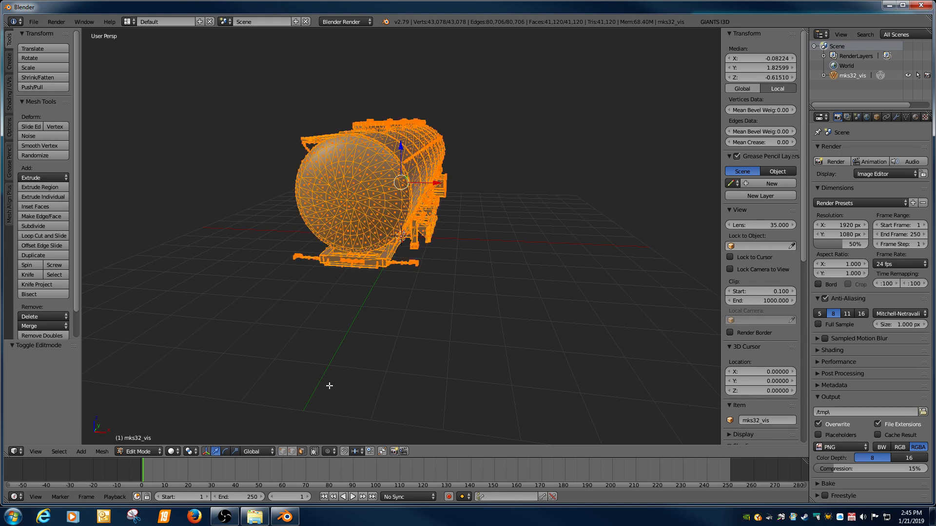
pyautogui.press('a')
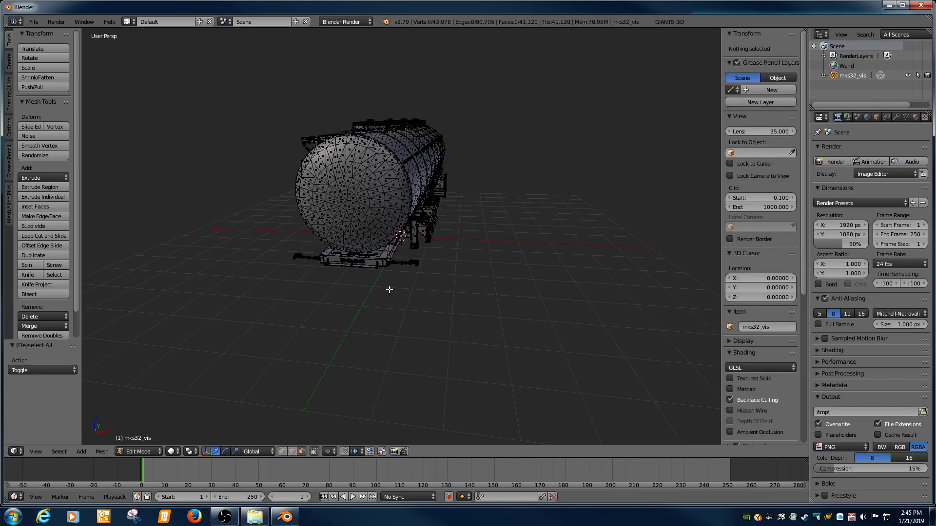
# Circle-select the round patch of faces at the center of the tank's end cap and separate the selection into its own object
pyautogui.press('c')
pyautogui.moveTo(356, 205); pyautogui.dragTo(344, 201)
pyautogui.moveTo(382, 233)
pyautogui.mouseDown(button='middle')
pyautogui.moveTo(371, 232)
pyautogui.moveTo(381, 233)
pyautogui.mouseUp(button='middle')
pyautogui.scroll(4, 381, 233)
pyautogui.scroll(-4, 325, 190)
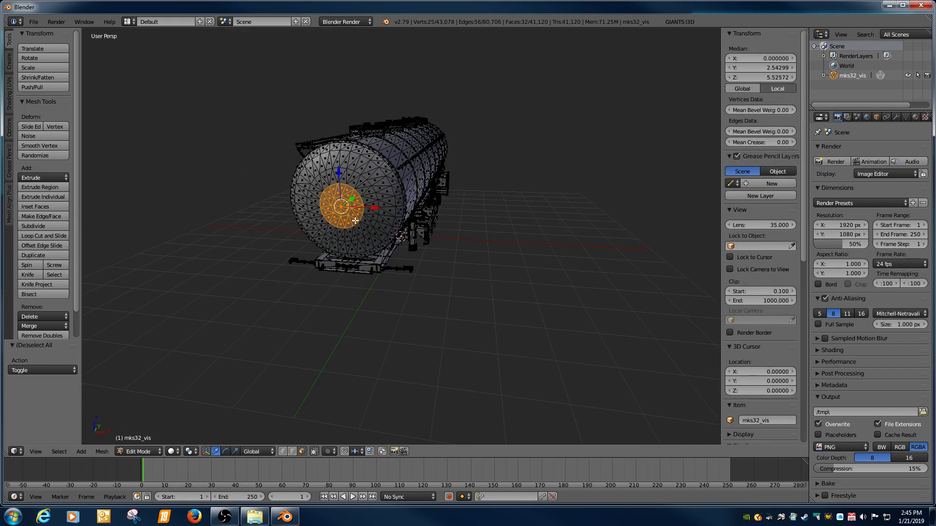
pyautogui.press('p')
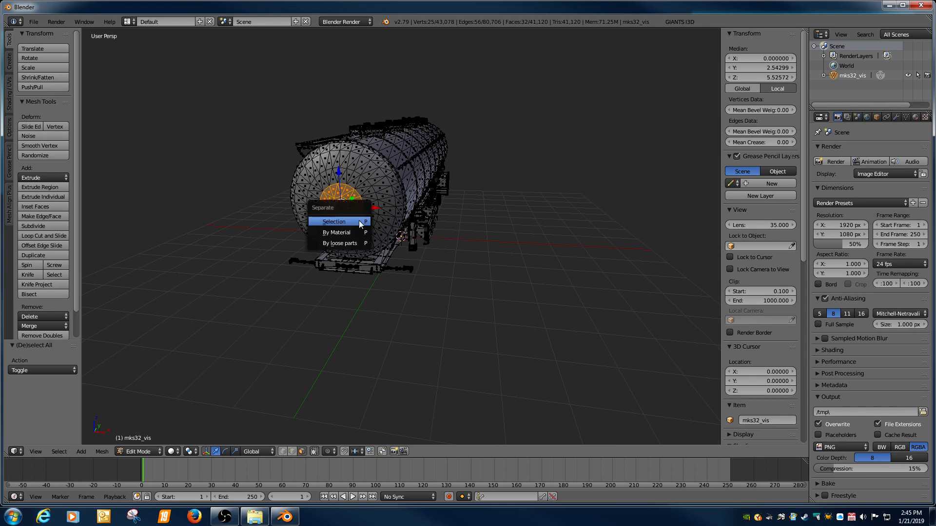
pyautogui.click(348, 222)
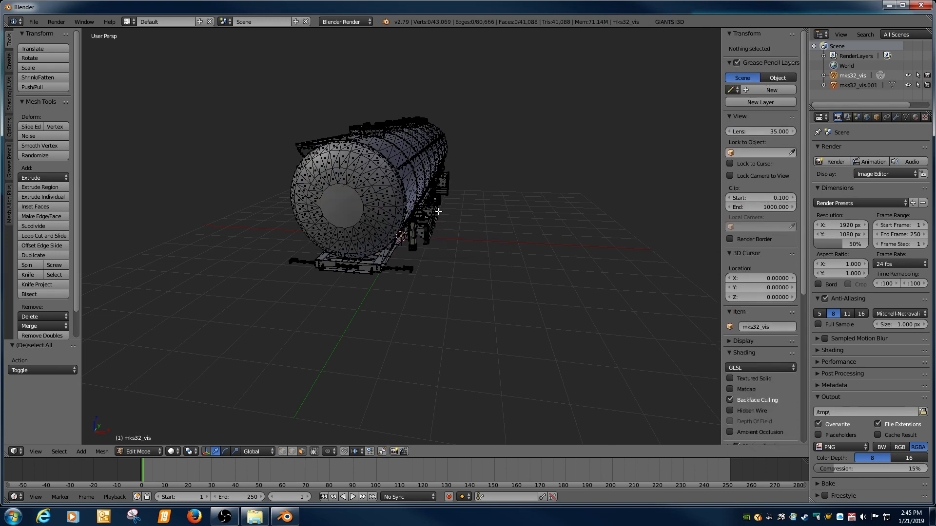
# Return to Object Mode and delete the remaining tanker object mks32_vis, keeping the separated disc
pyautogui.press('Tab')
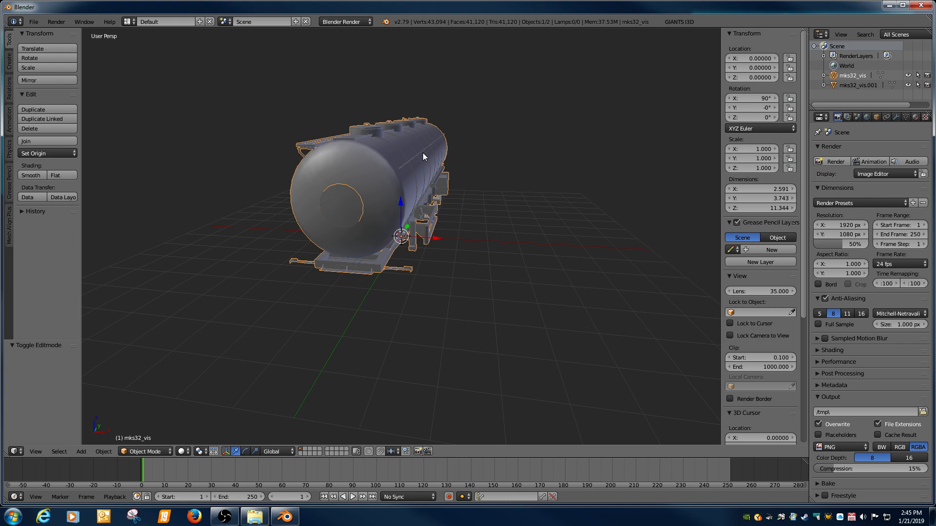
pyautogui.press('x')
pyautogui.click(422, 154)
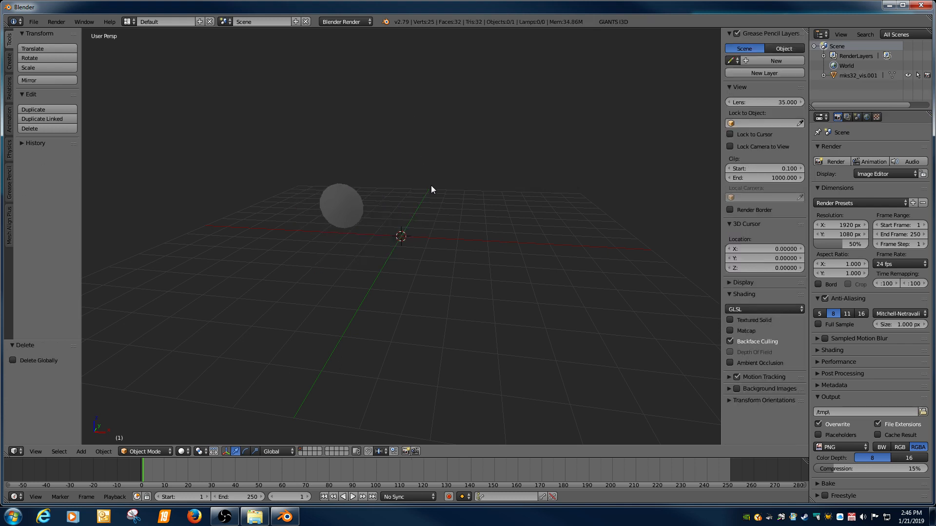
# Select the disc mks32_vis.001 and set its origin to its geometry
pyautogui.moveTo(445, 245); pyautogui.dragTo(387, 227, button='middle')
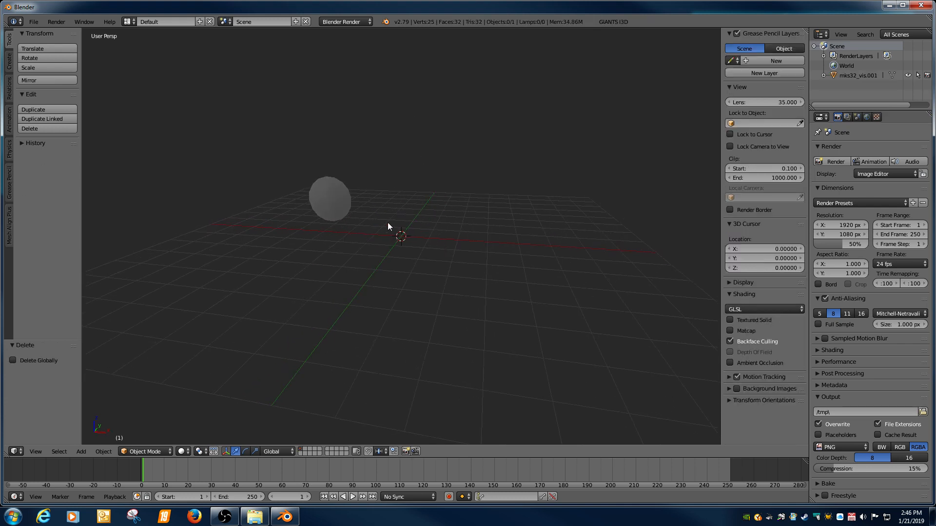
pyautogui.rightClick(344, 204)
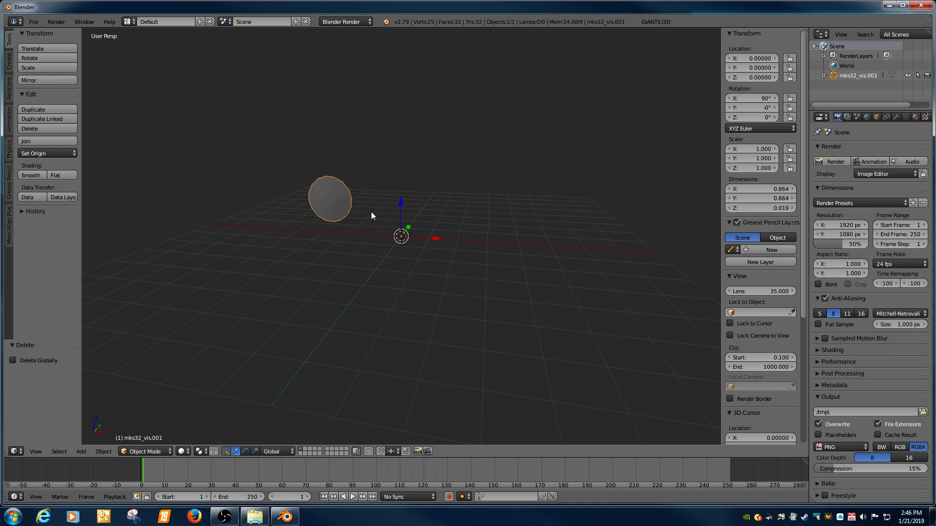
pyautogui.click(51, 153)
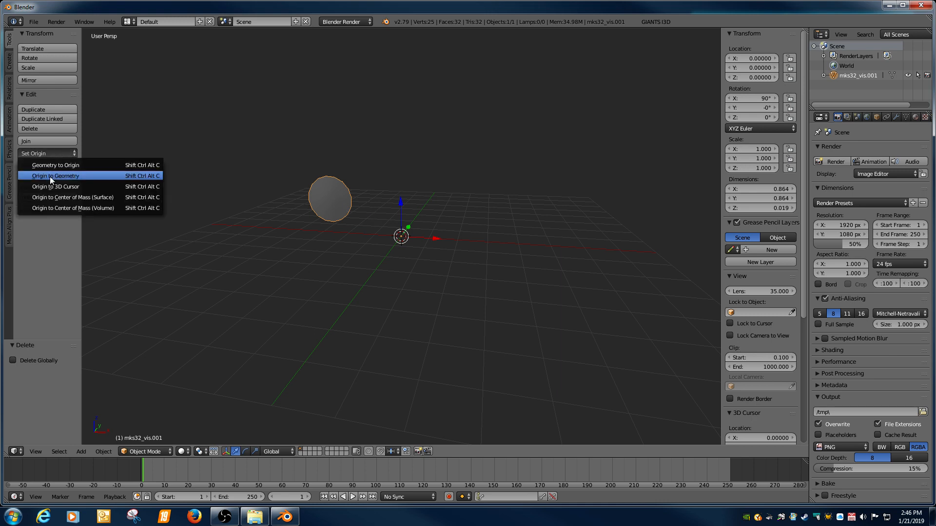
pyautogui.click(50, 176)
pyautogui.moveTo(236, 185); pyautogui.dragTo(314, 218, button='middle')
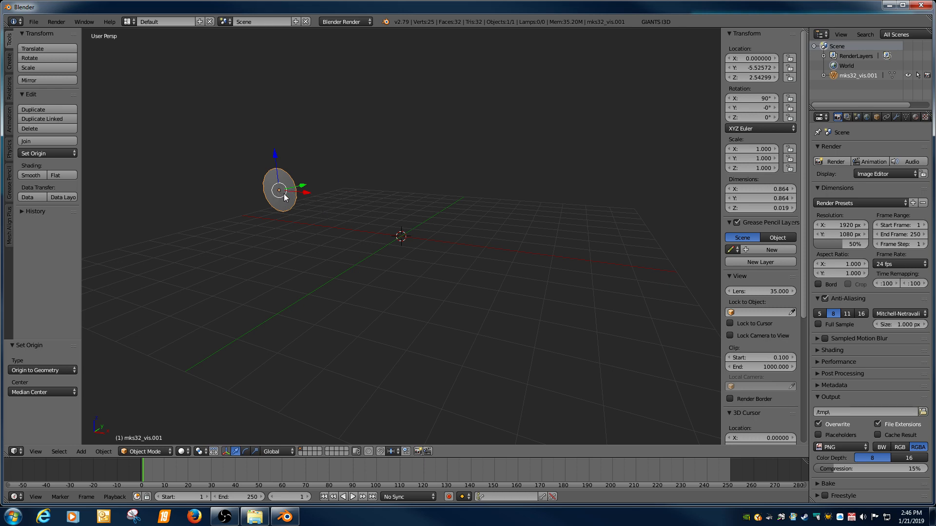
pyautogui.moveTo(289, 203); pyautogui.dragTo(320, 214, button='middle')
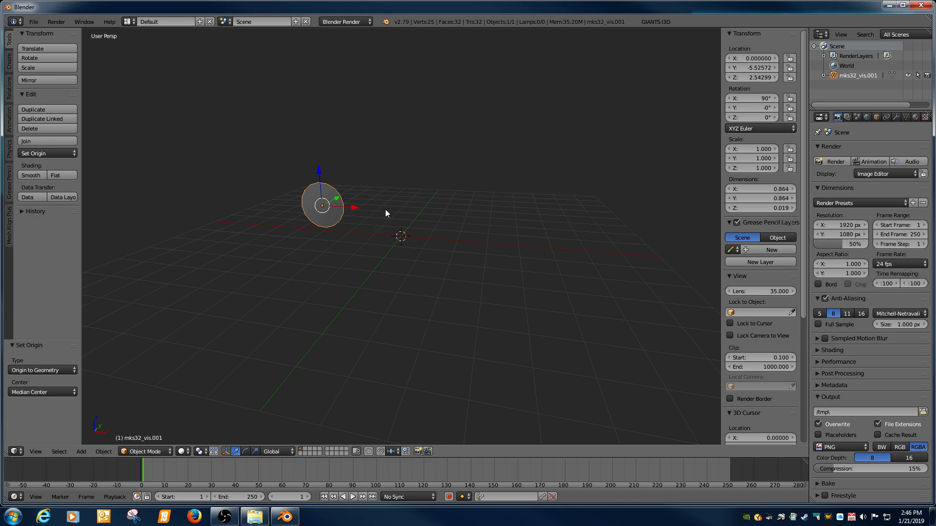
# Try rotating the disc about its geometry origin and, after undoing the origin change, about the scene origin
pyautogui.press('r')
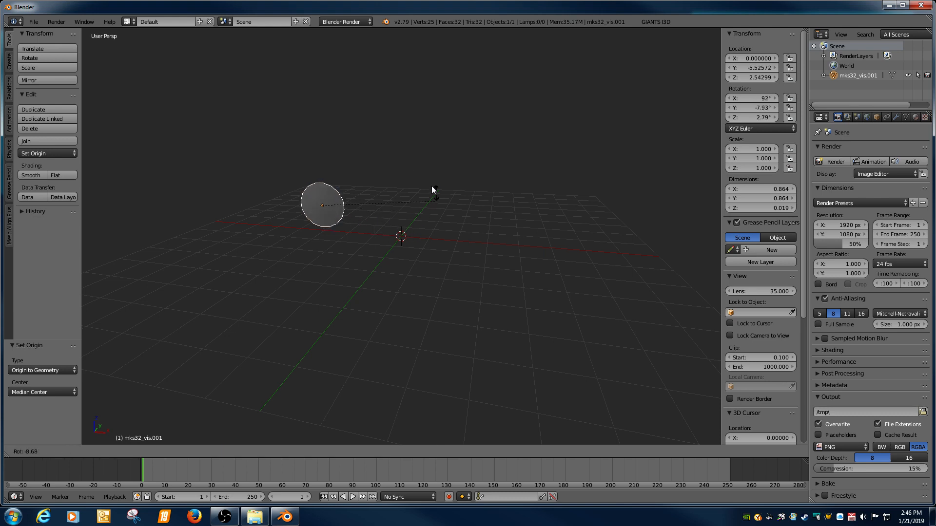
pyautogui.rightClick(331, 194)
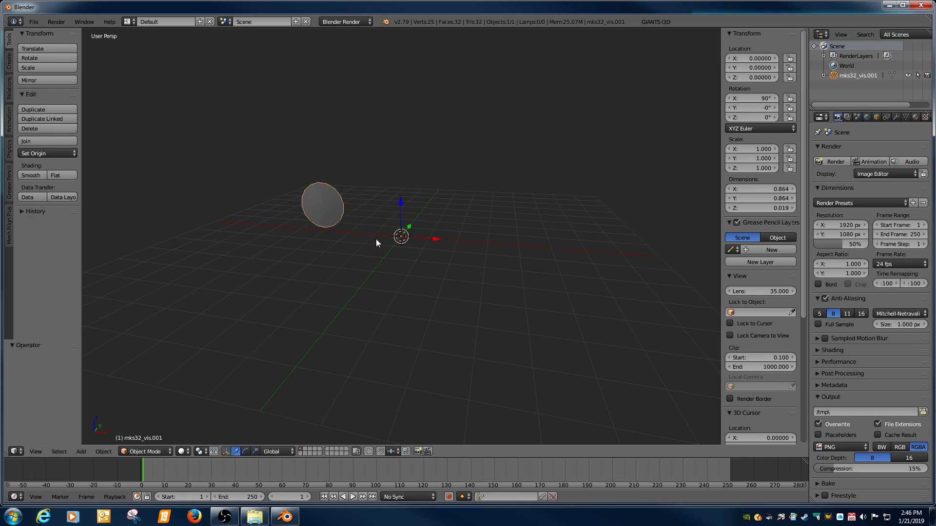
pyautogui.press('r')
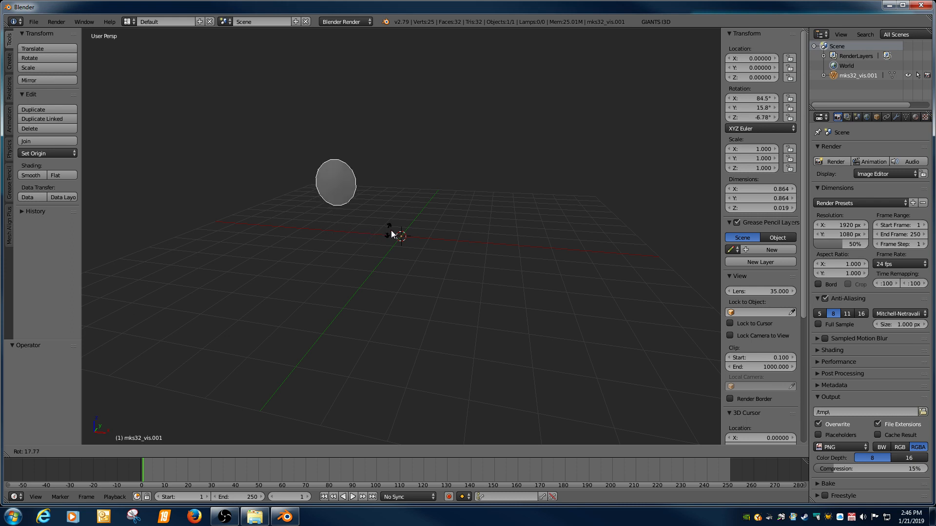
pyautogui.rightClick(379, 257)
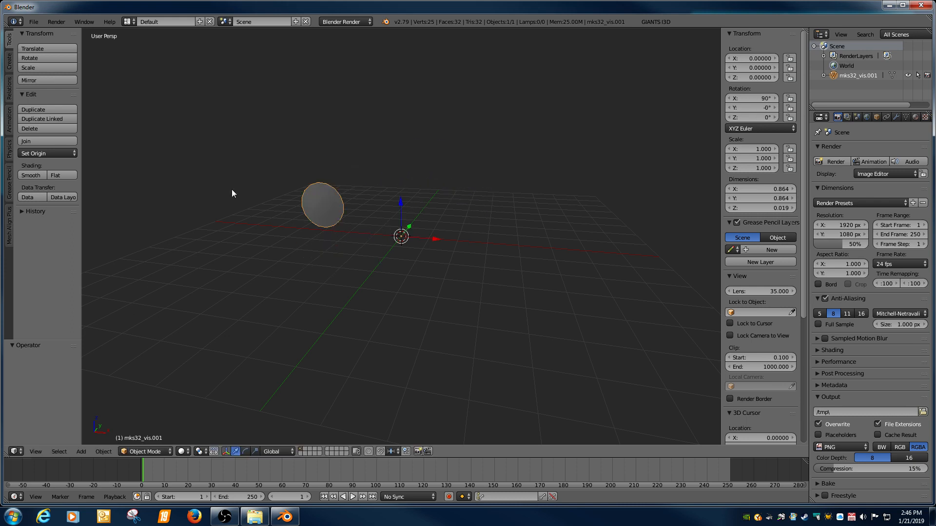
# Set the disc's origin back to its geometry
pyautogui.click(52, 153)
pyautogui.click(57, 176)
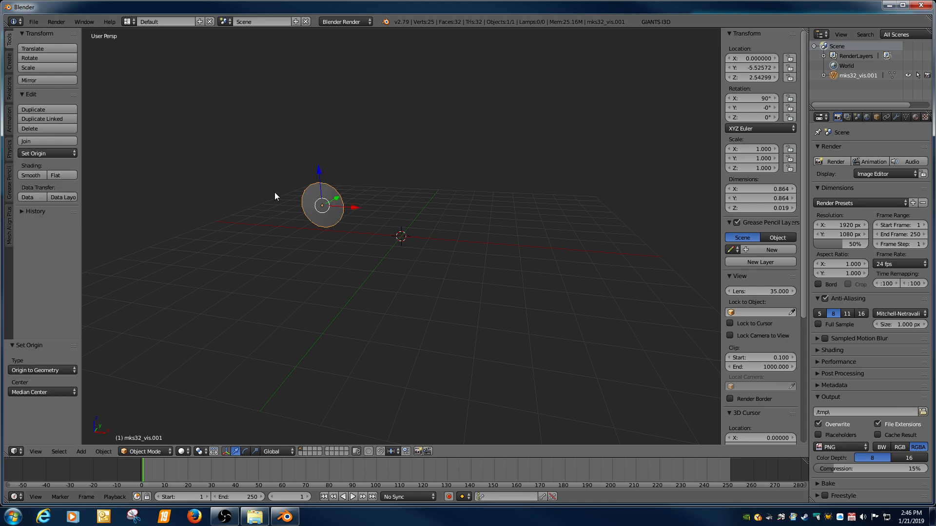
# Split the 3D viewport into two side-by-side areas and turn the second one into a UV/Image Editor
pyautogui.rightClick(391, 28)
pyautogui.click(384, 40)
pyautogui.click(385, 40)
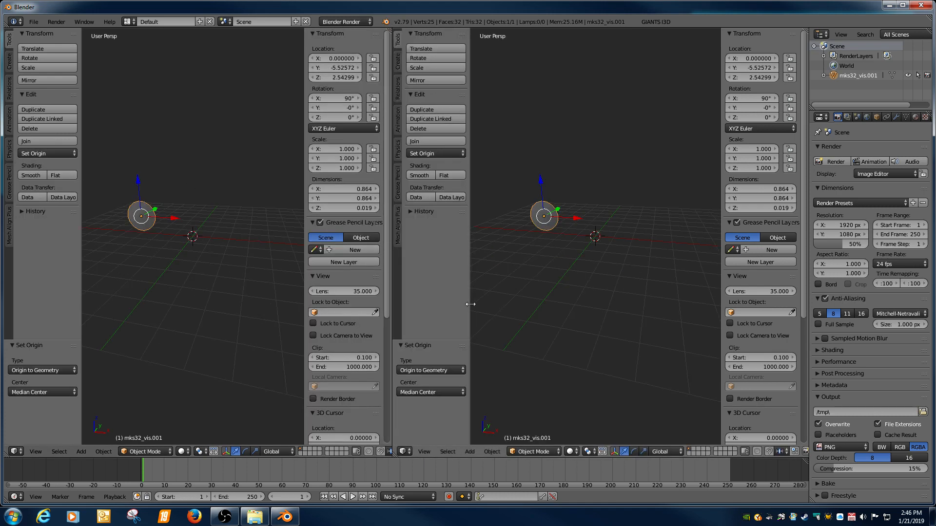
pyautogui.click(404, 452)
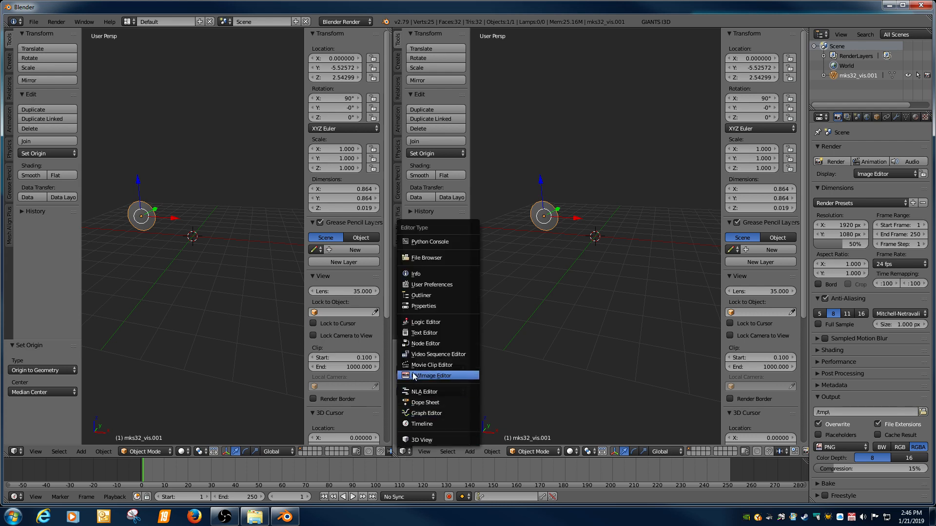
pyautogui.click(431, 376)
# Put the disc in Edit Mode, select its whole mesh and keep the UV and mesh selections in sync
pyautogui.press('Tab')
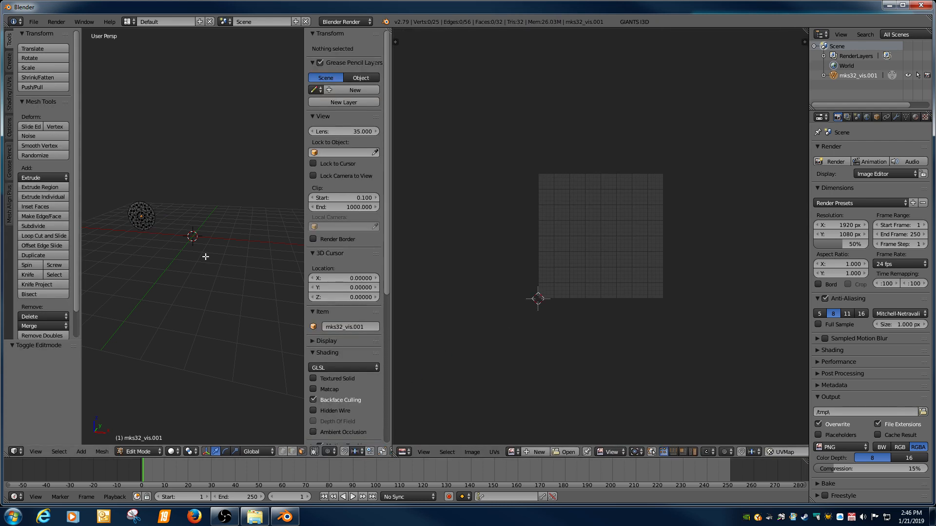
pyautogui.press('a')
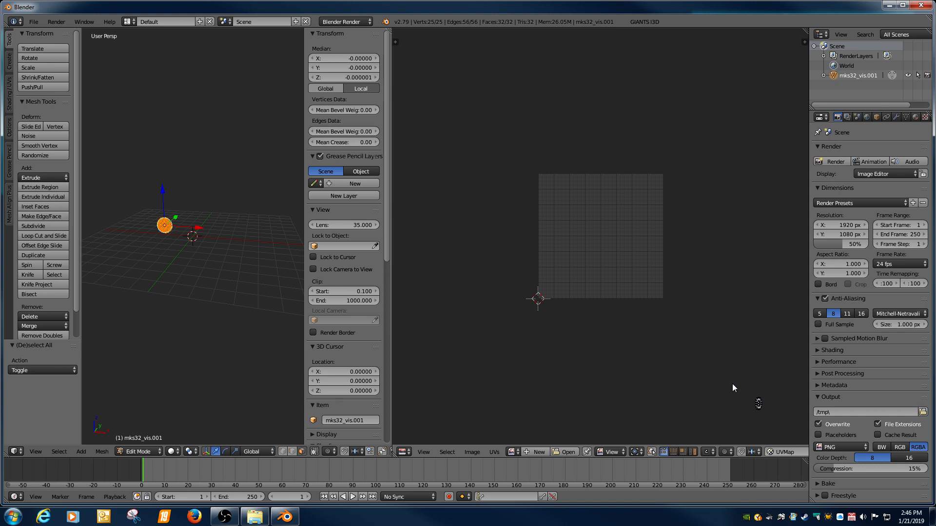
pyautogui.click(652, 453)
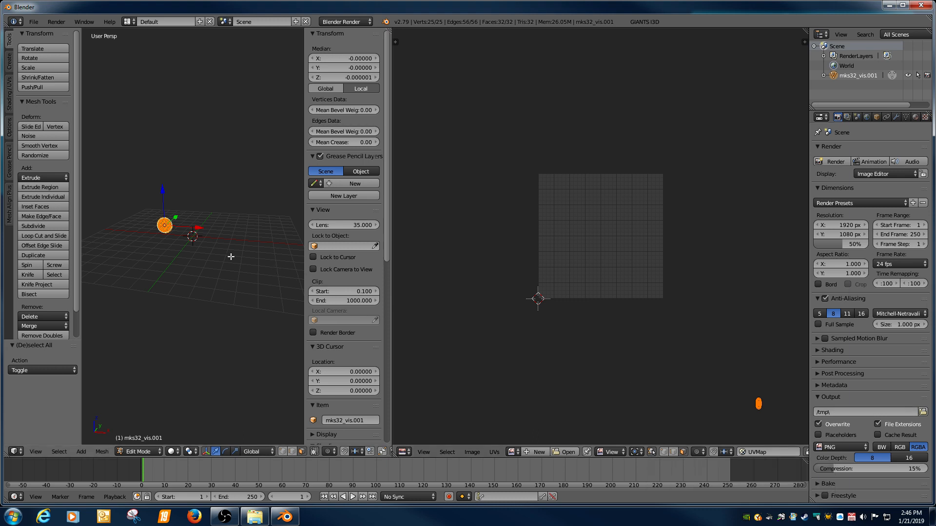
# Test the synced selection by deselecting everything, selecting linked faces on part of the disc and circle-selecting its UVs
pyautogui.press('a')
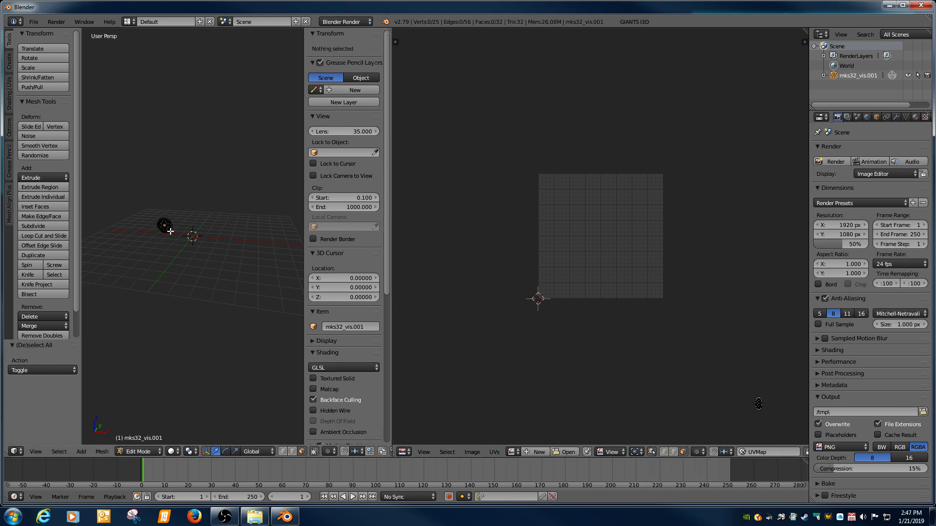
pyautogui.press('l')
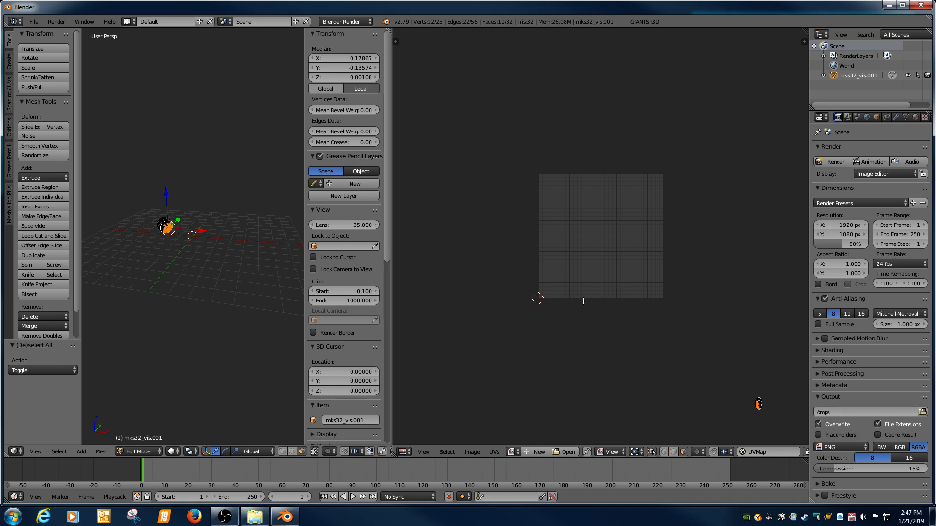
pyautogui.press('c')
pyautogui.press('Escape')
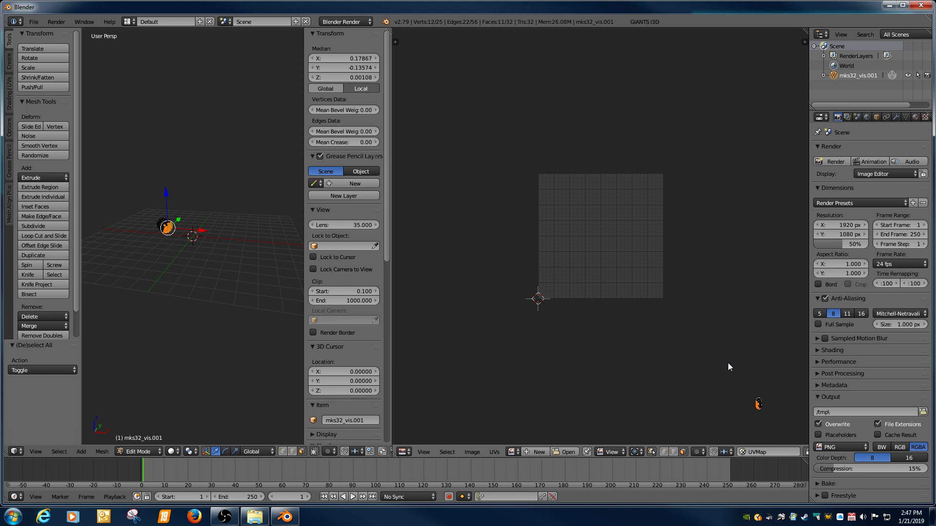
pyautogui.moveTo(742, 376); pyautogui.dragTo(746, 399)
pyautogui.press('Escape')
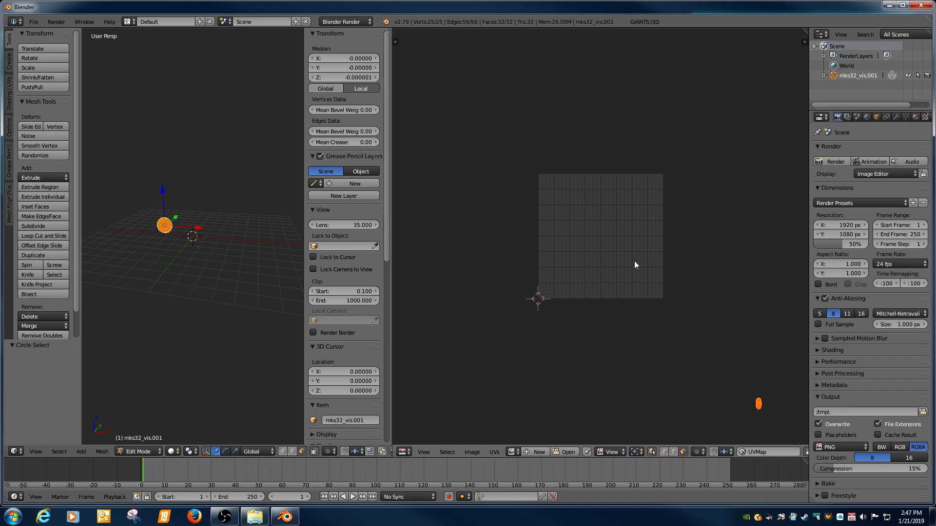
# Show the UV editor's tool shelf and display its Material Selector tools
pyautogui.press('t')
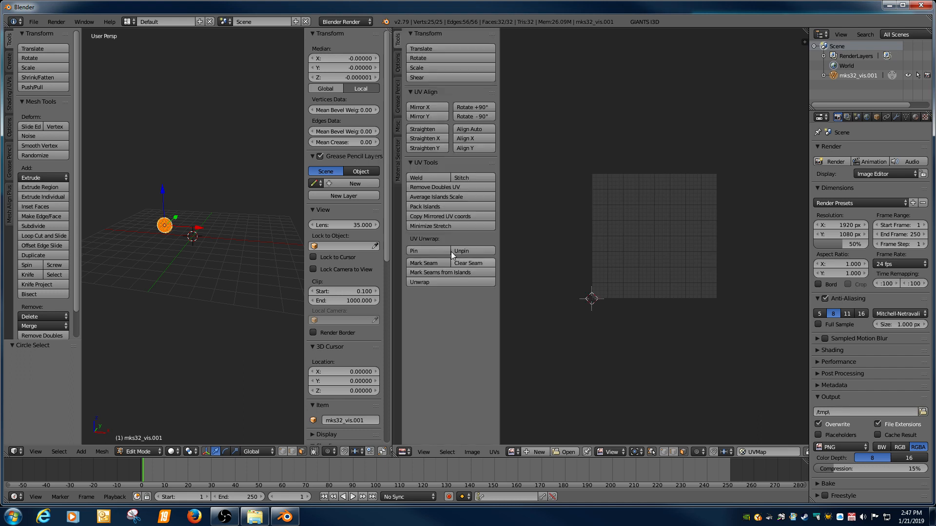
pyautogui.click(397, 169)
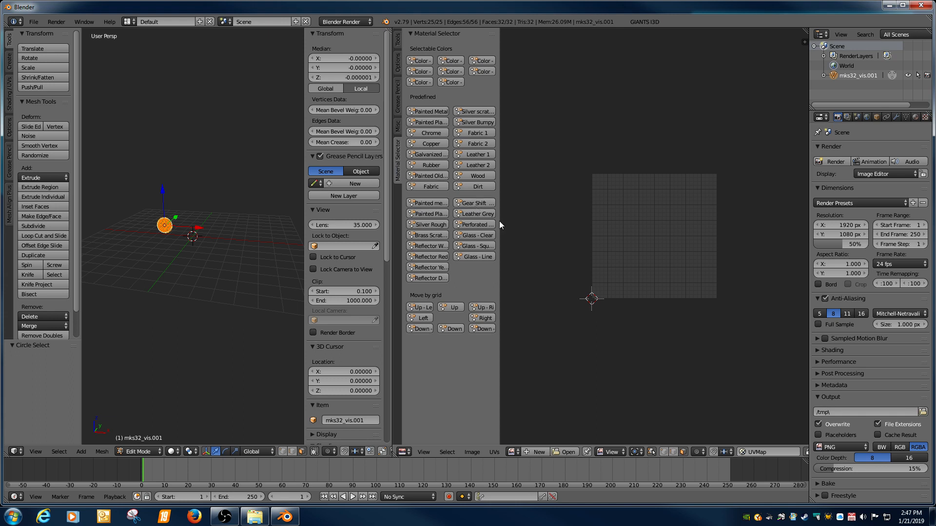
pyautogui.scroll(-3, 633, 296)
pyautogui.press('a')
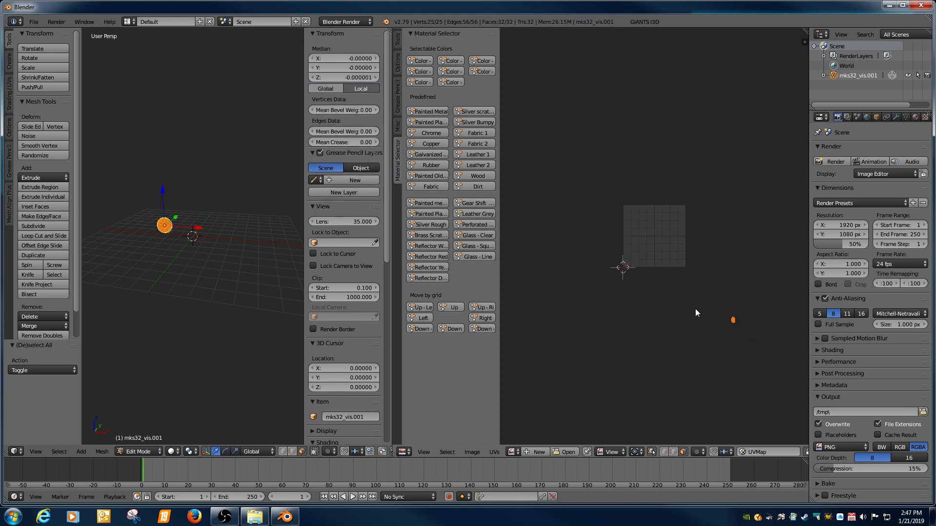
pyautogui.scroll(1, 706, 305)
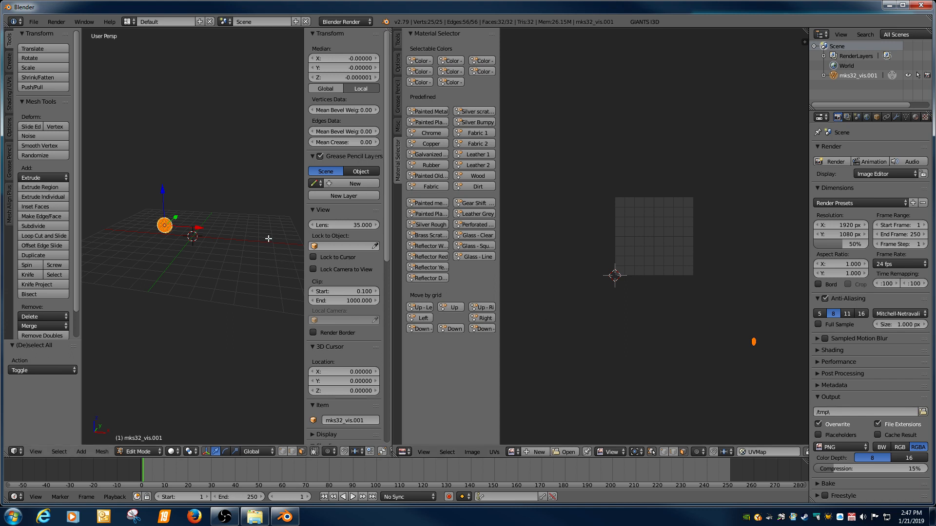
# Return to Object Mode, reselect the disc and apply its rotation and scale
pyautogui.press('Tab')
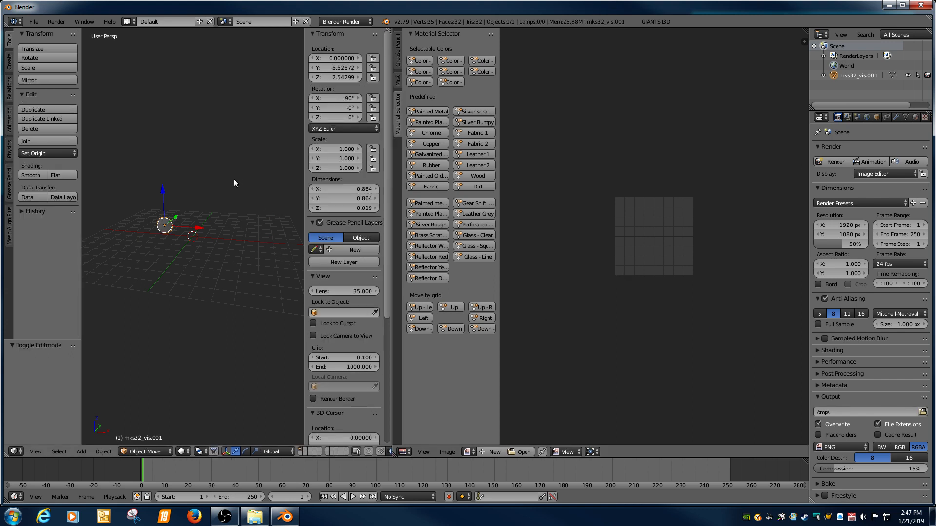
pyautogui.scroll(1, 230, 195)
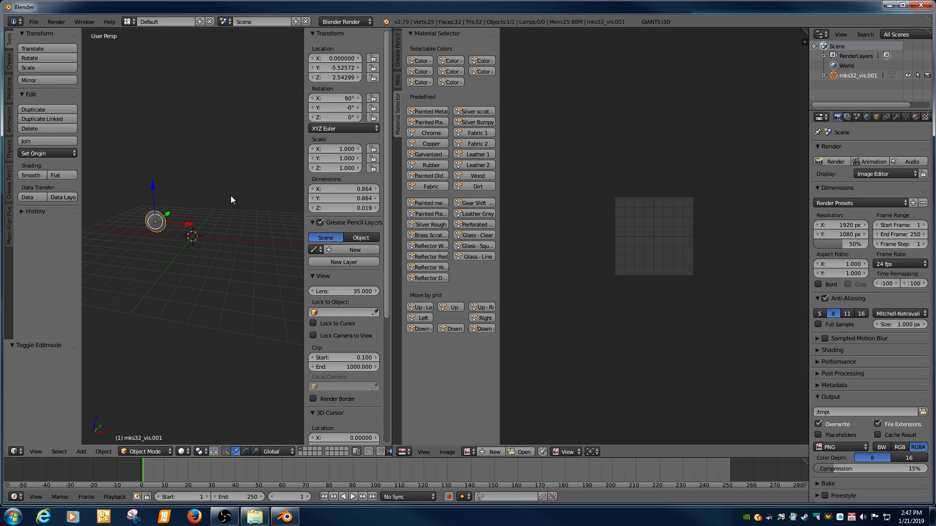
pyautogui.press('a')
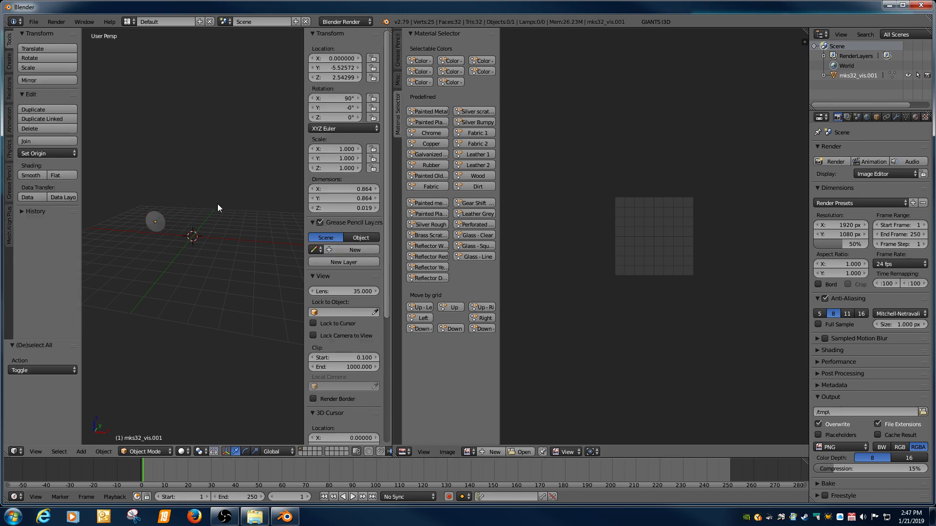
pyautogui.rightClick(164, 223)
pyautogui.hotkey('ctrl', 'a')
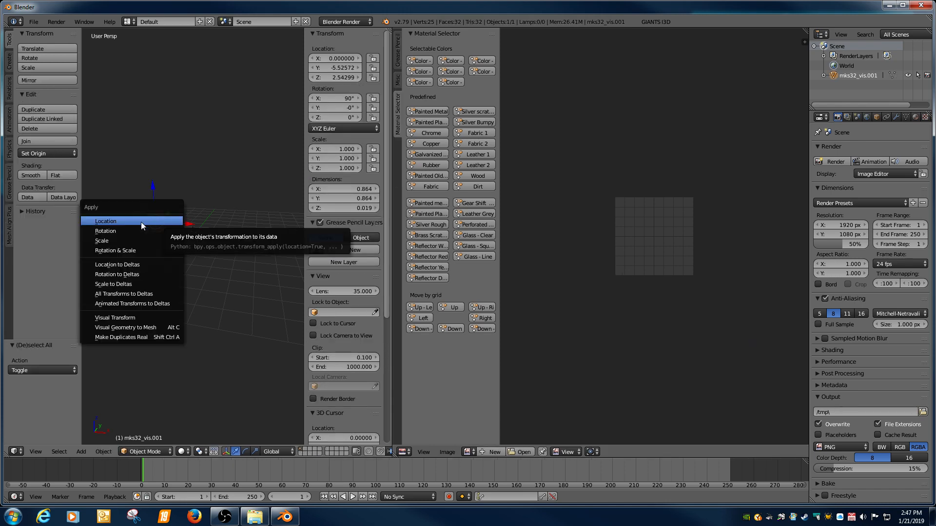
pyautogui.click(110, 250)
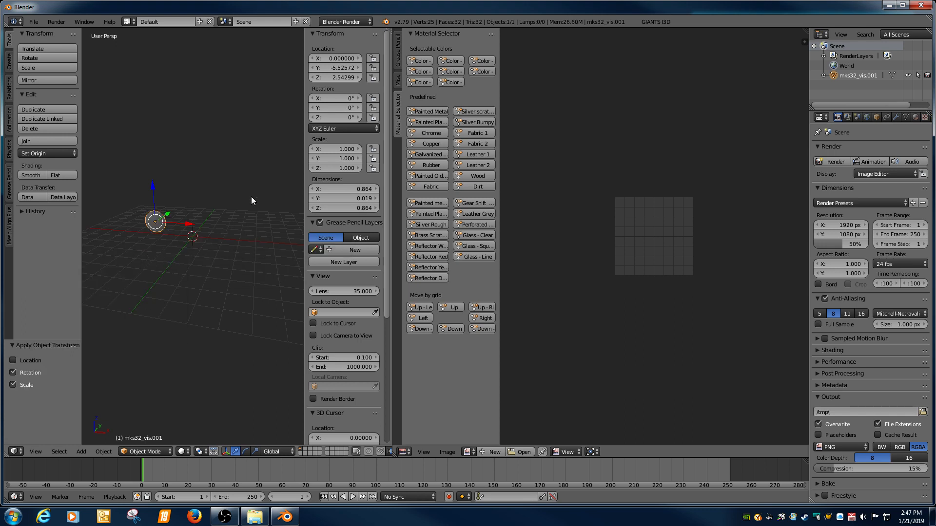
# Select the disc's whole mesh in Edit Mode and shift its UVs one grid cell left and one up
pyautogui.press('Tab')
pyautogui.press('a')
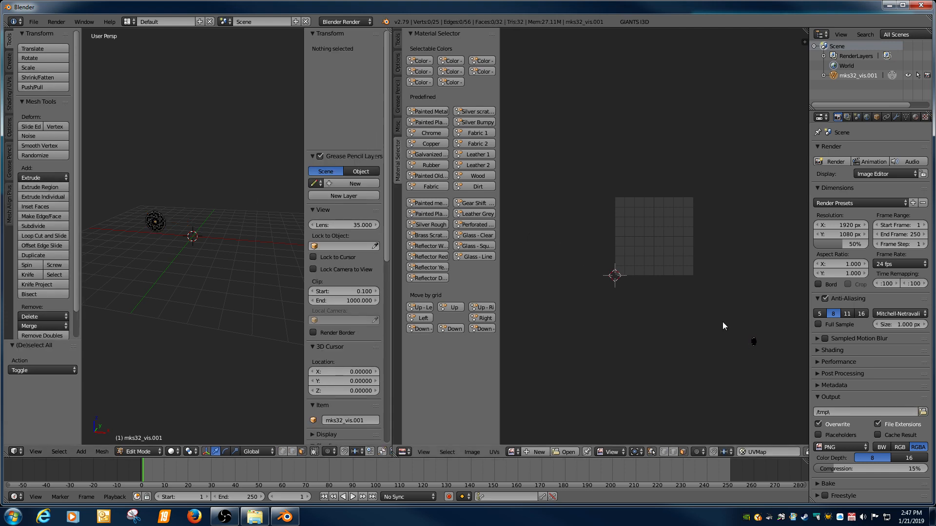
pyautogui.press('a')
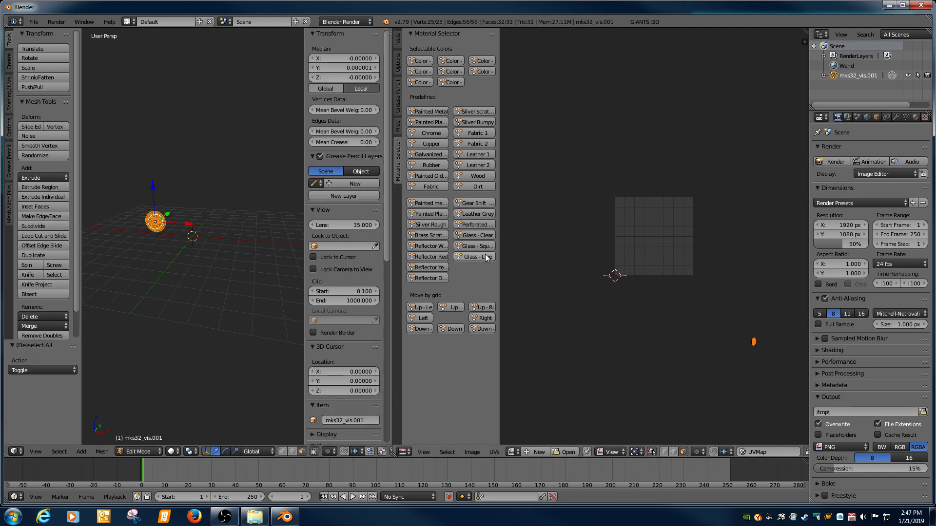
pyautogui.click(424, 318)
pyautogui.click(449, 309)
pyautogui.scroll(3, 741, 257)
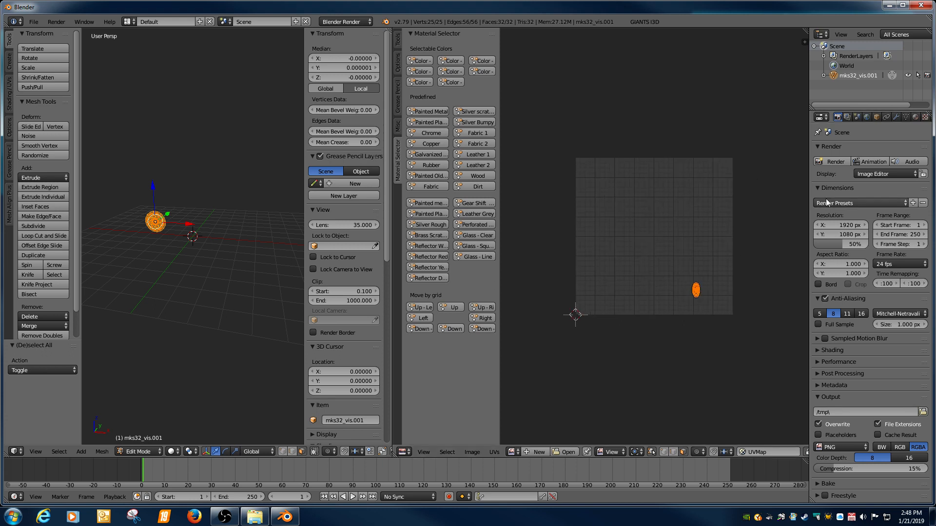
# Show the disc's mesh data properties and rename its UV map to diffuse
pyautogui.click(905, 116)
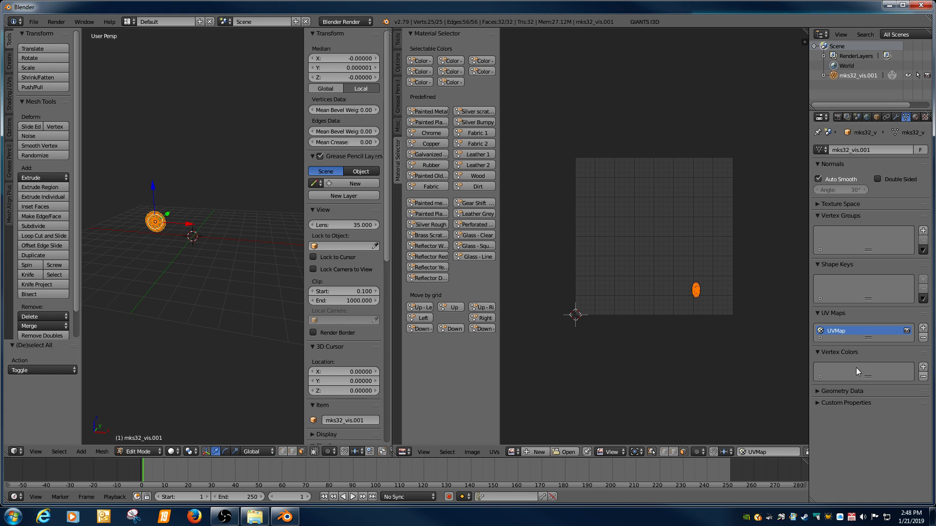
pyautogui.doubleClick(839, 332)
pyautogui.write('diffuse')
pyautogui.press('Return')
# Add a second UV map named spec and make the diffuse map active
pyautogui.click(923, 328)
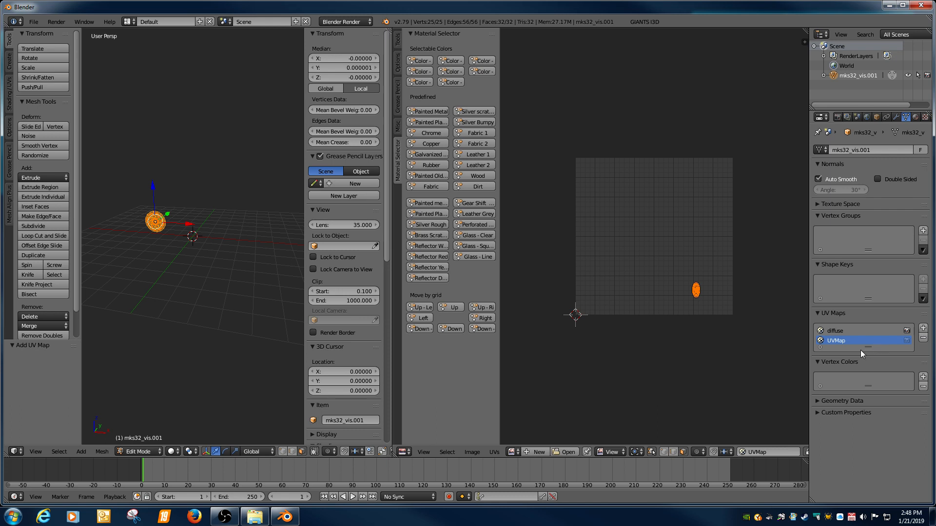
pyautogui.doubleClick(840, 342)
pyautogui.write('se')
pyautogui.press('Return')
pyautogui.click(836, 331)
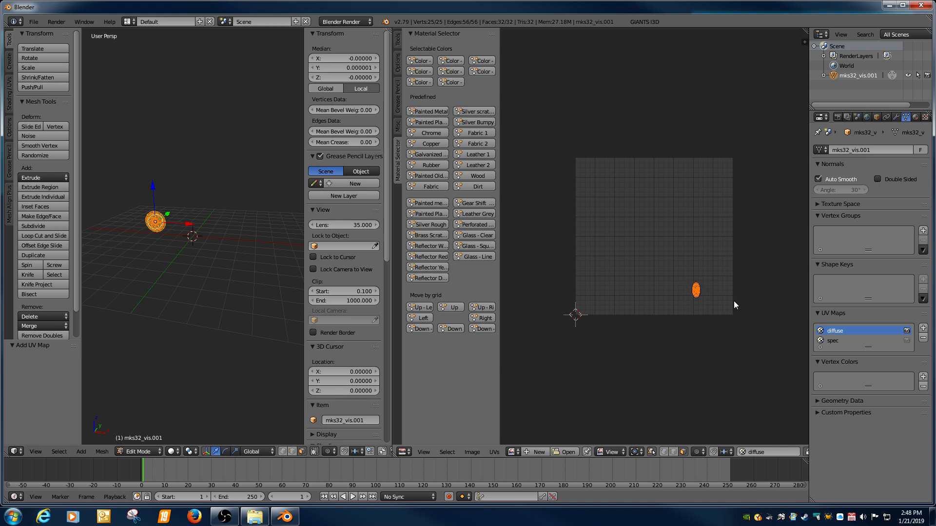
pyautogui.click(832, 341)
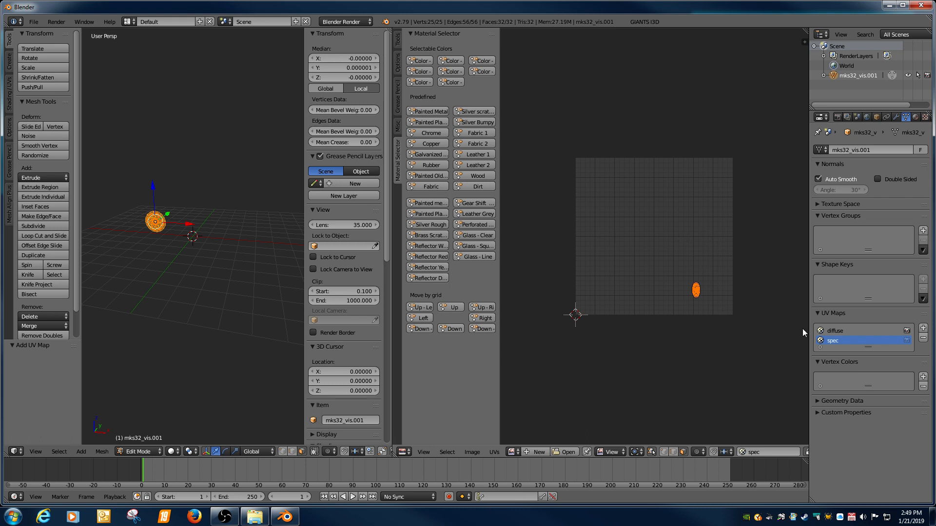
pyautogui.click(832, 329)
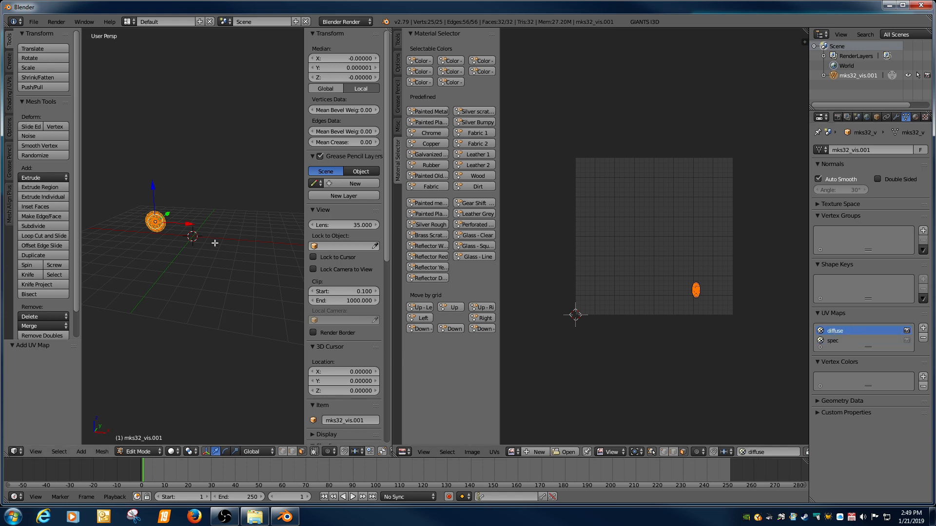
# Widen the 3D viewport and frame the disc close up in front orthographic view
pyautogui.moveTo(392, 230); pyautogui.dragTo(483, 229)
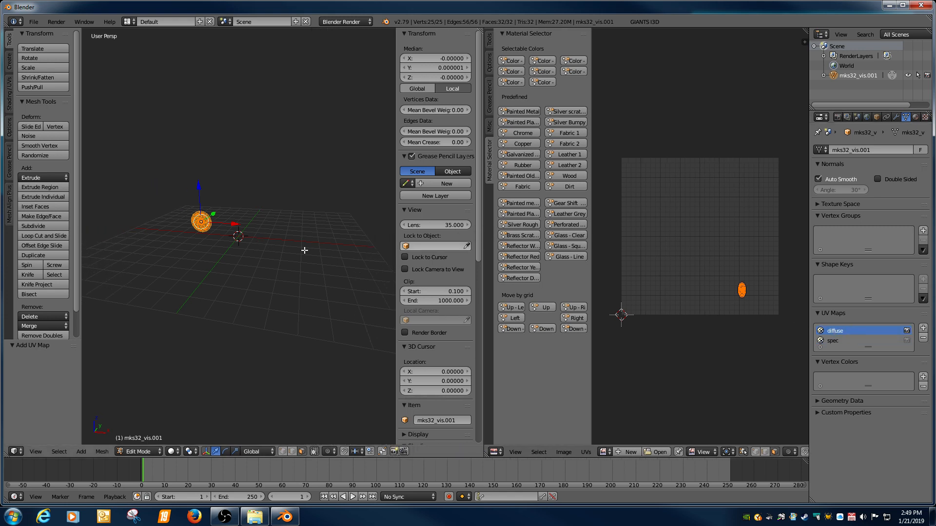
pyautogui.press('KP_5')
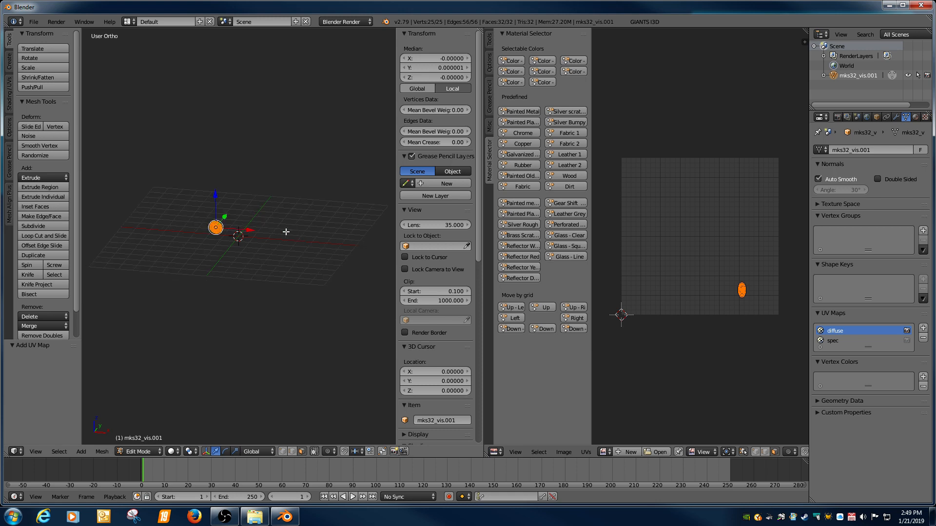
pyautogui.press('KP_1')
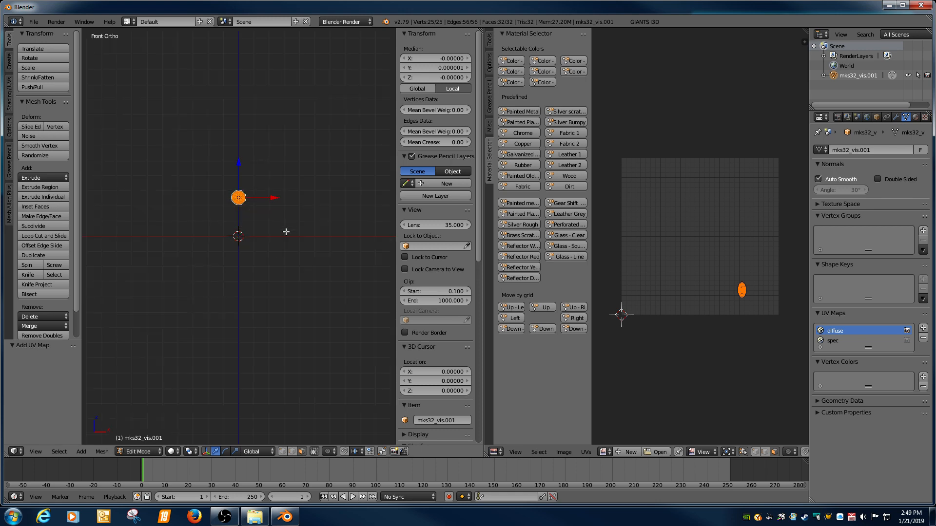
pyautogui.scroll(6, 285, 205)
pyautogui.keyDown('shift'); pyautogui.moveTo(284, 194); pyautogui.dragTo(285, 290, button='middle'); pyautogui.keyUp('shift')
pyautogui.scroll(6, 283, 274)
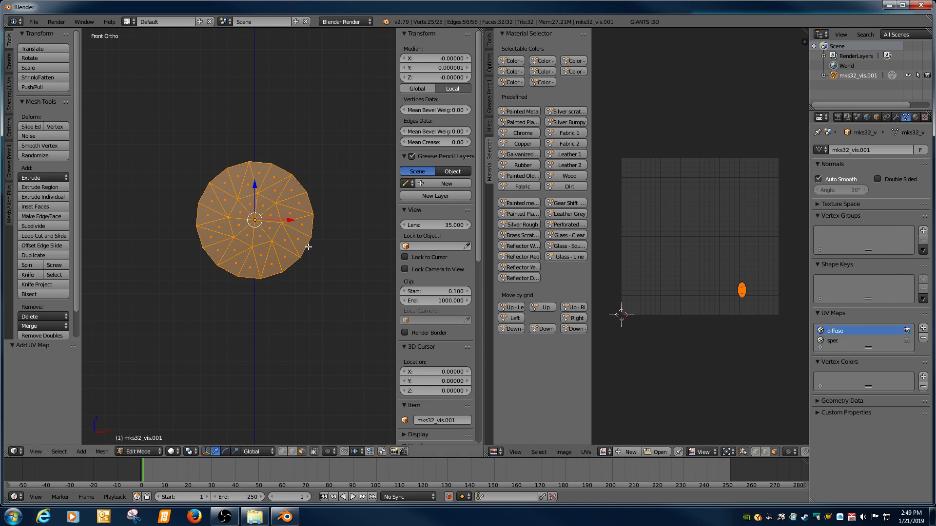
# Project the disc's UVs from the front view, scale them up about 3.18 times and centre them in the UV grid
pyautogui.press('u')
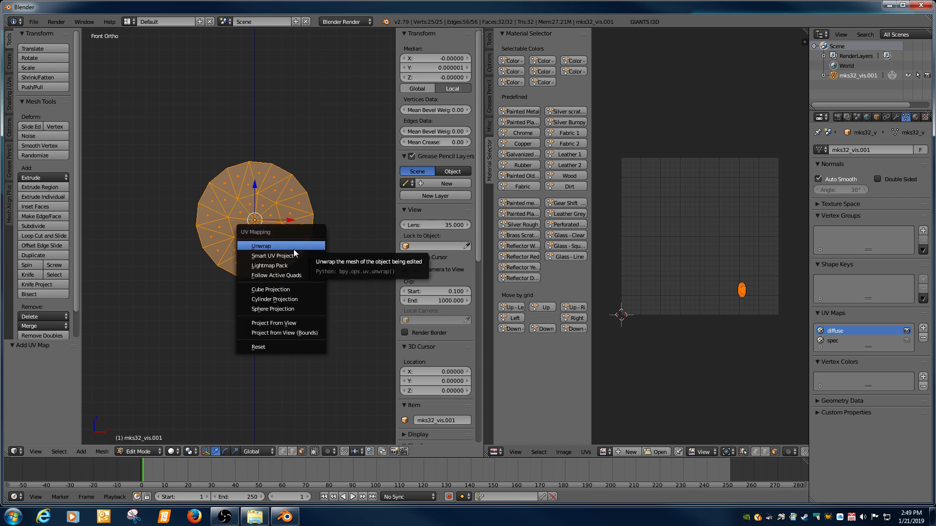
pyautogui.click(282, 322)
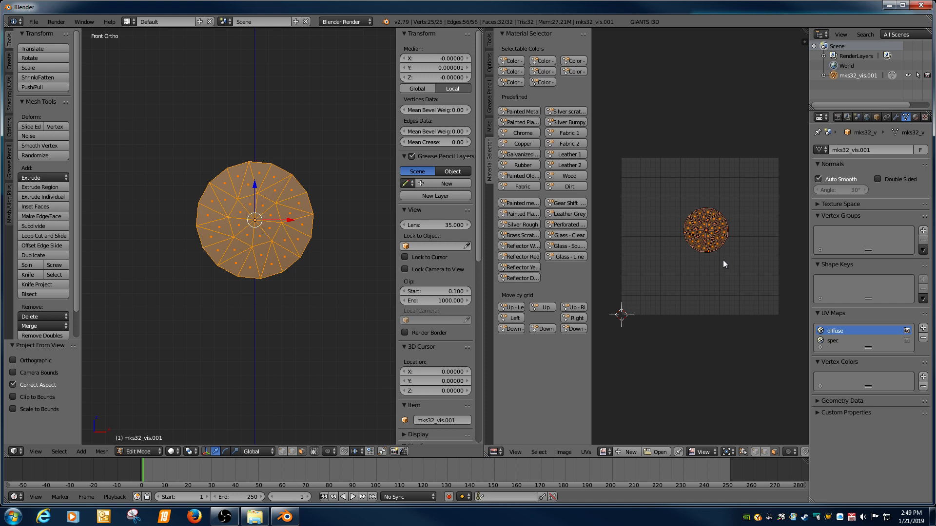
pyautogui.press('s')
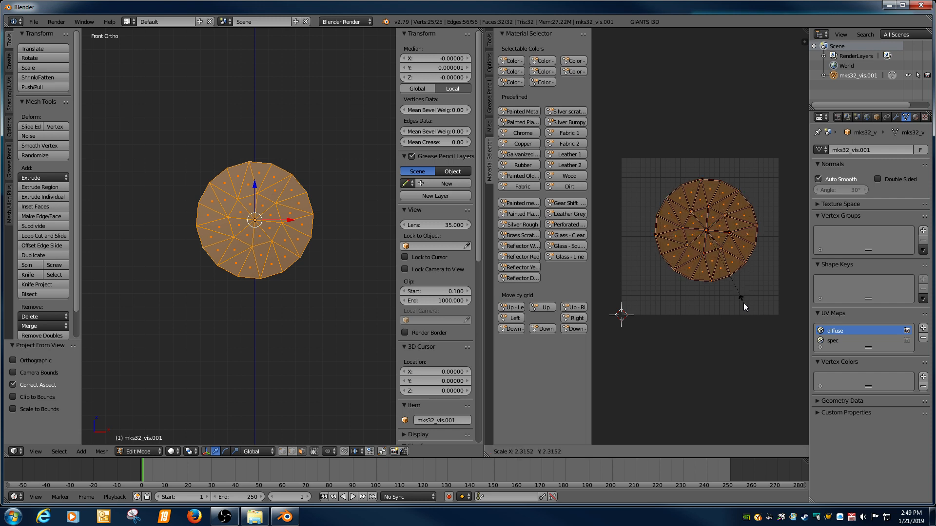
pyautogui.click(750, 329)
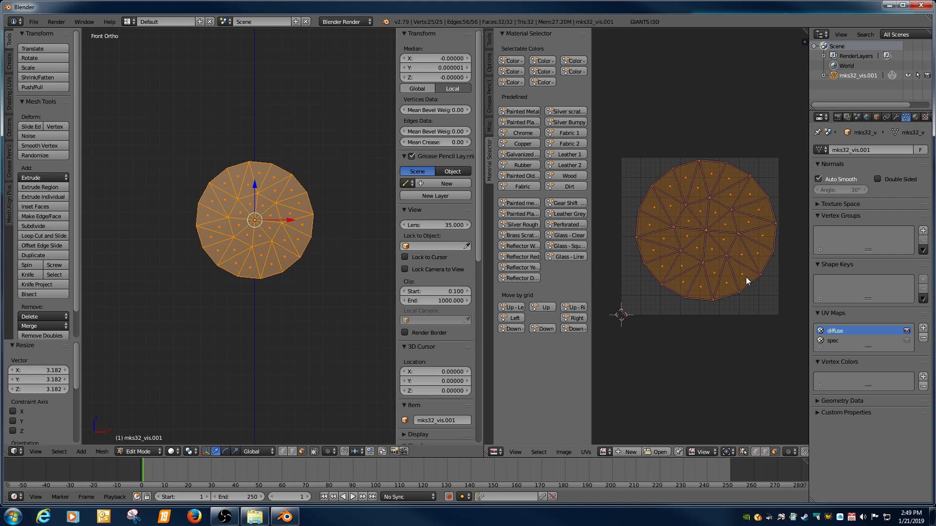
pyautogui.press('g')
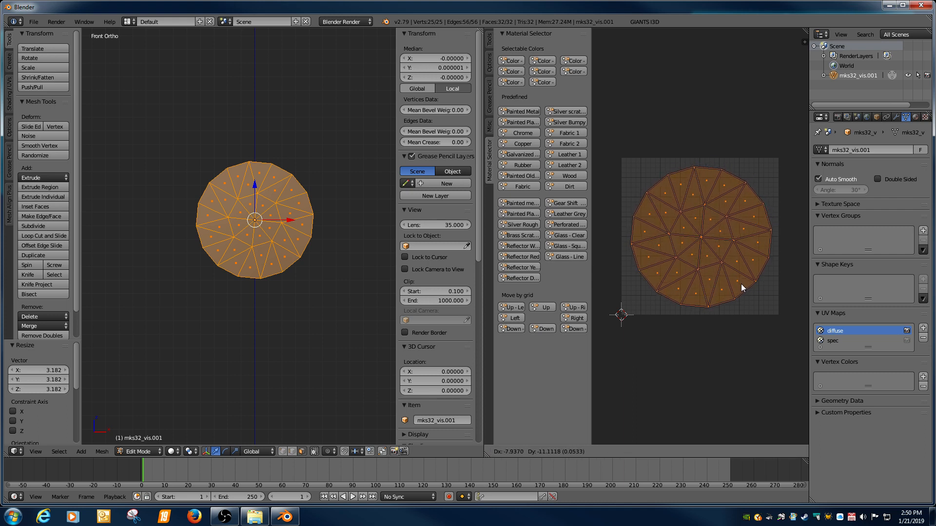
pyautogui.click(741, 285)
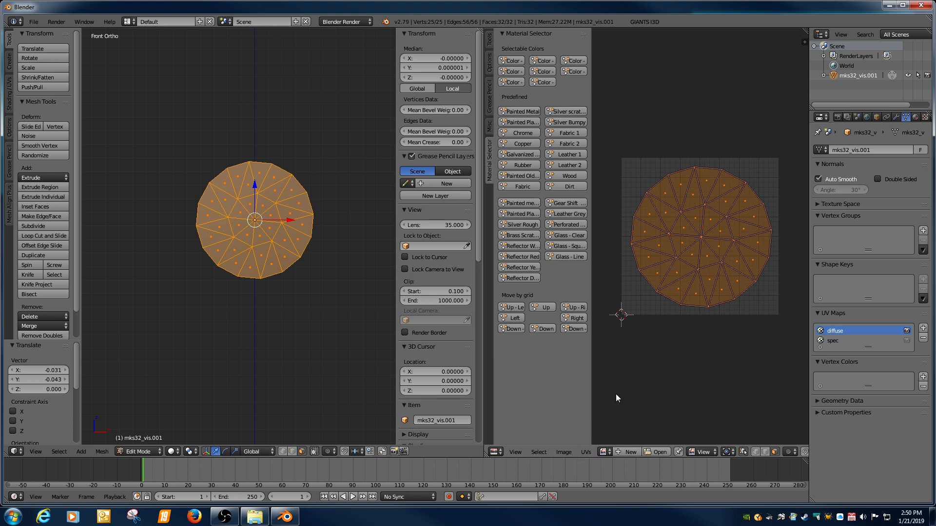
# Export the disc's UV layout as a 1024 × 1024 PNG named uvLayout into the desktop's decal folder
pyautogui.click(587, 453)
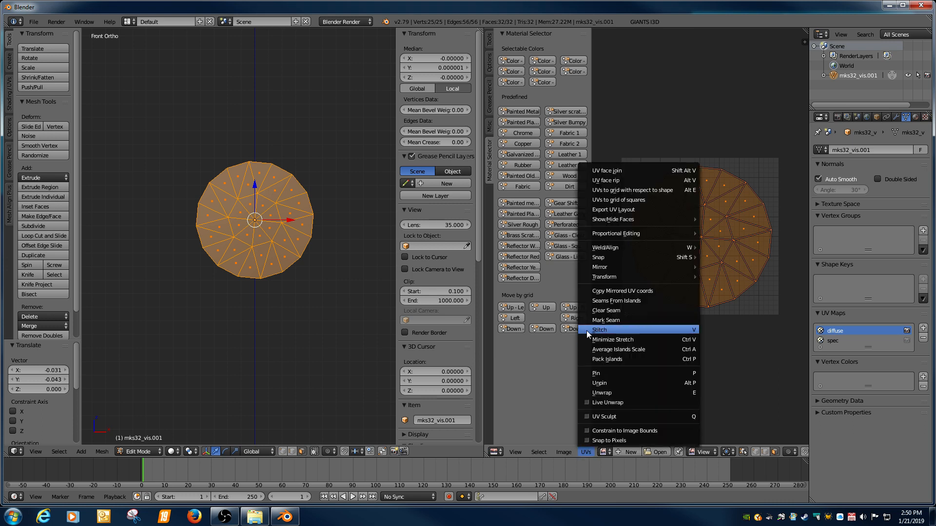
pyautogui.click(609, 209)
pyautogui.click(29, 141)
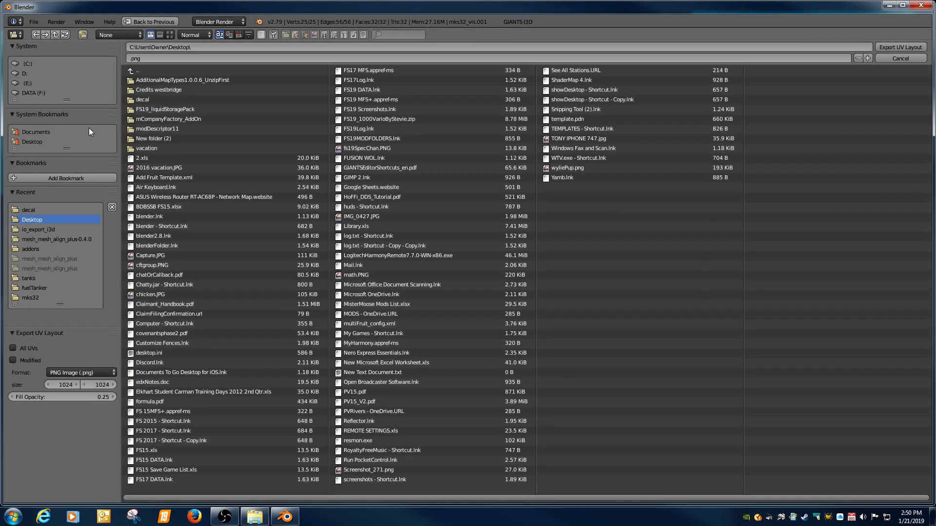
pyautogui.click(148, 96)
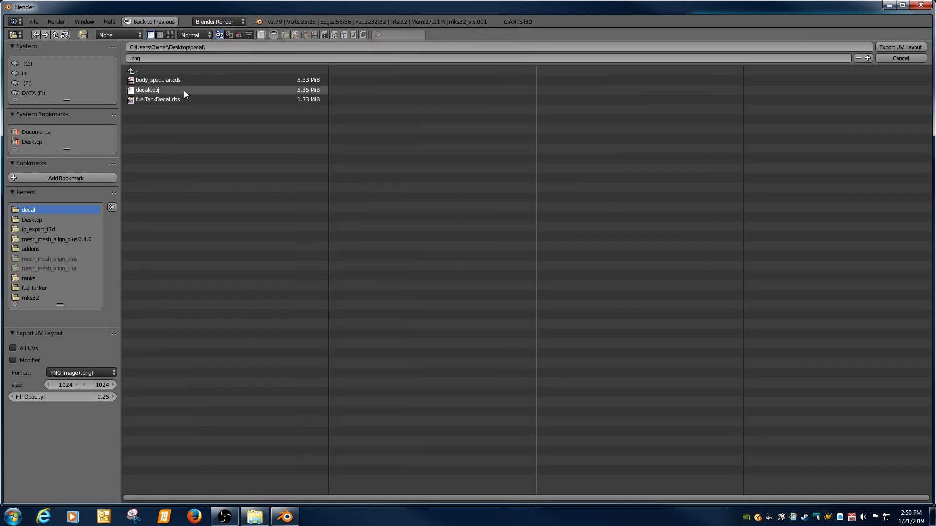
pyautogui.click(173, 57)
pyautogui.write('uv')
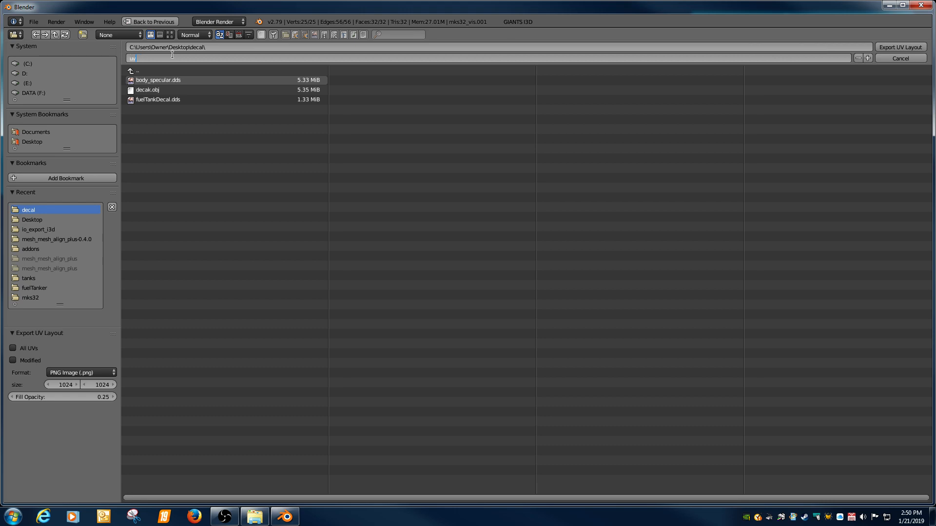
pyautogui.write('Layout')
pyautogui.press('Return')
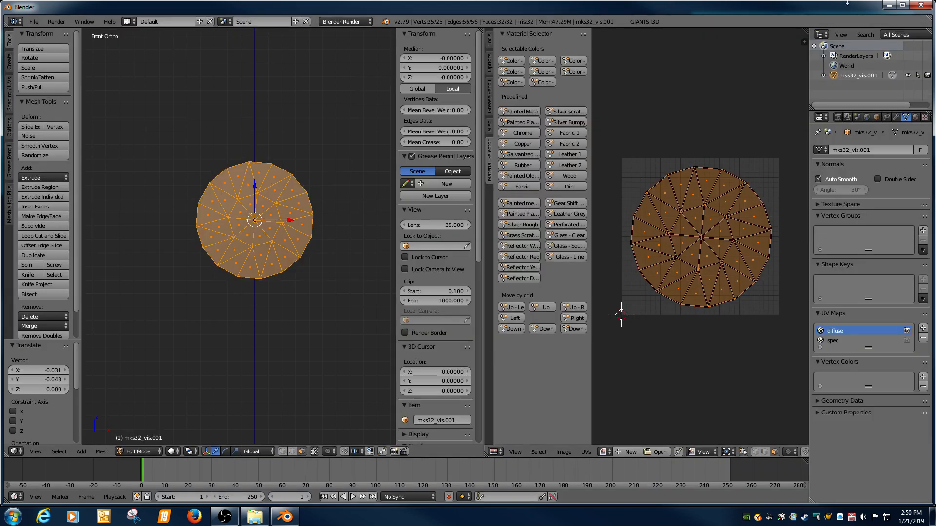
# Switch to the decal folder in the file explorer, open uvLayout.png in paint.net and return to the folder
pyautogui.click(886, 5)
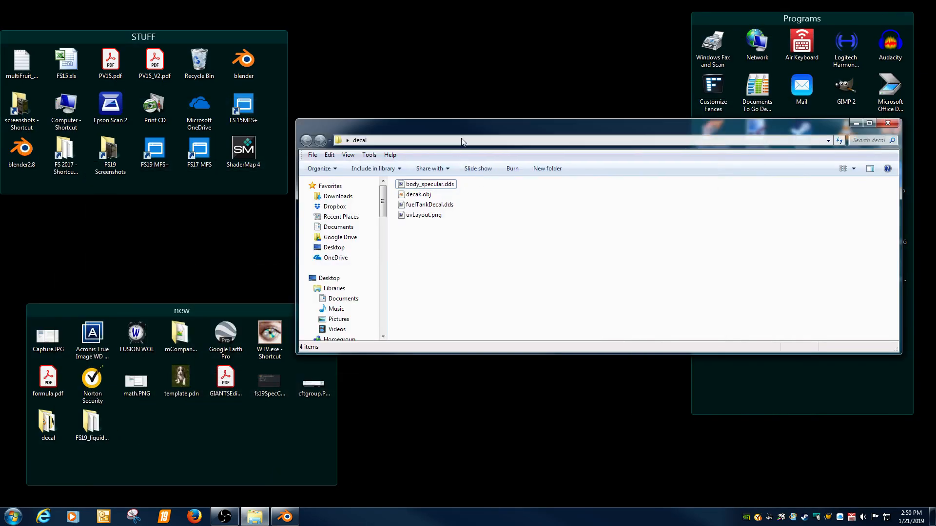
pyautogui.moveTo(421, 128); pyautogui.dragTo(366, 81)
pyautogui.click(367, 168)
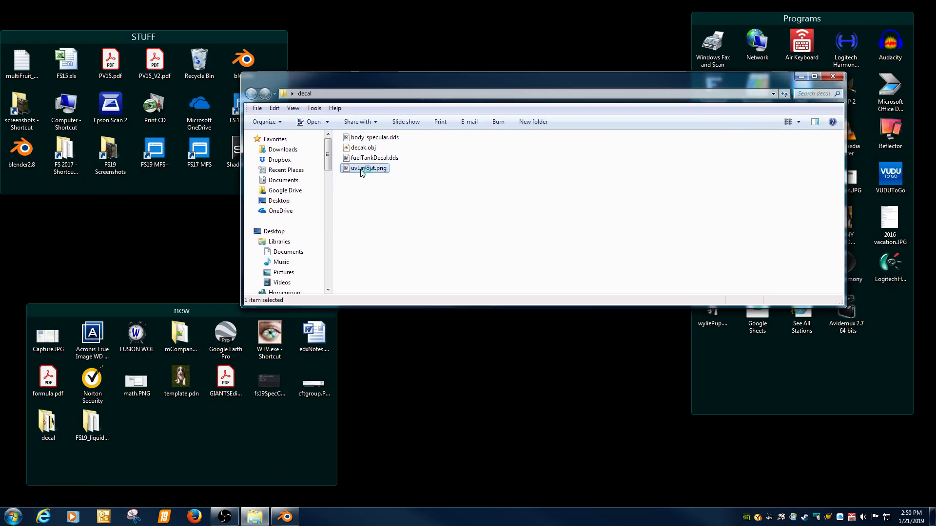
pyautogui.press('Return')
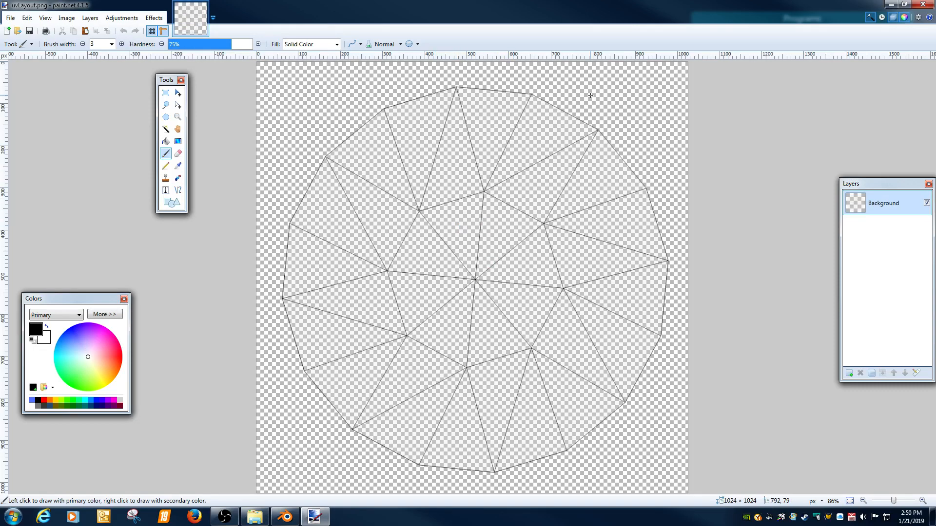
pyautogui.click(890, 5)
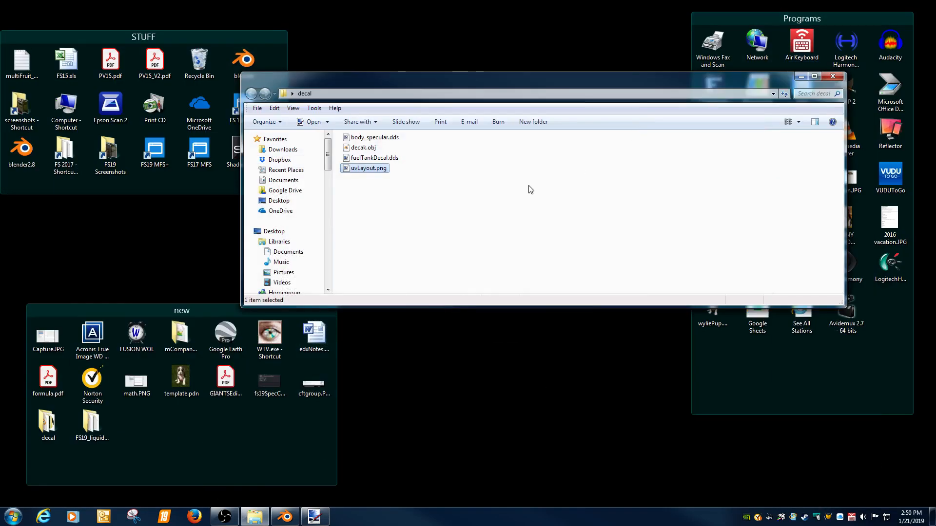
# Open fuelTankDecal.dds, copy its entire image and paste it into a new layer of uvLayout.png
pyautogui.click(438, 199)
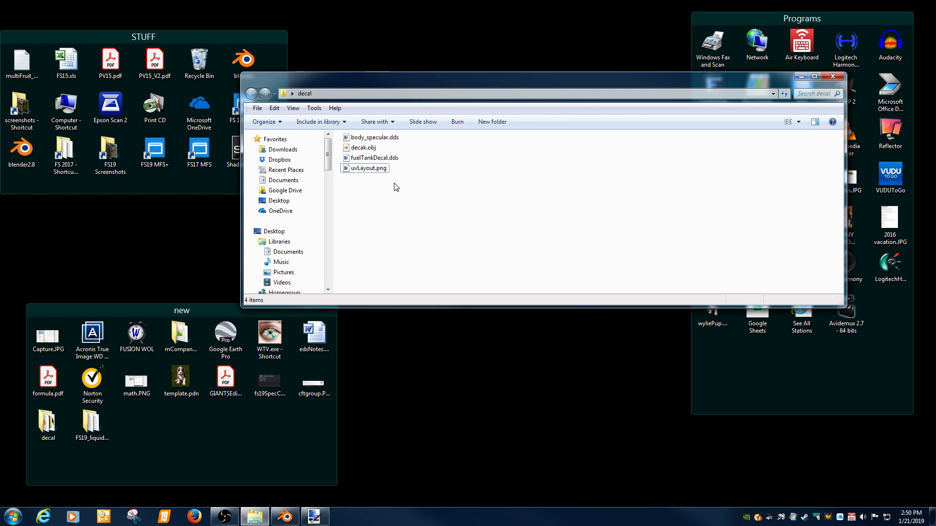
pyautogui.click(380, 159)
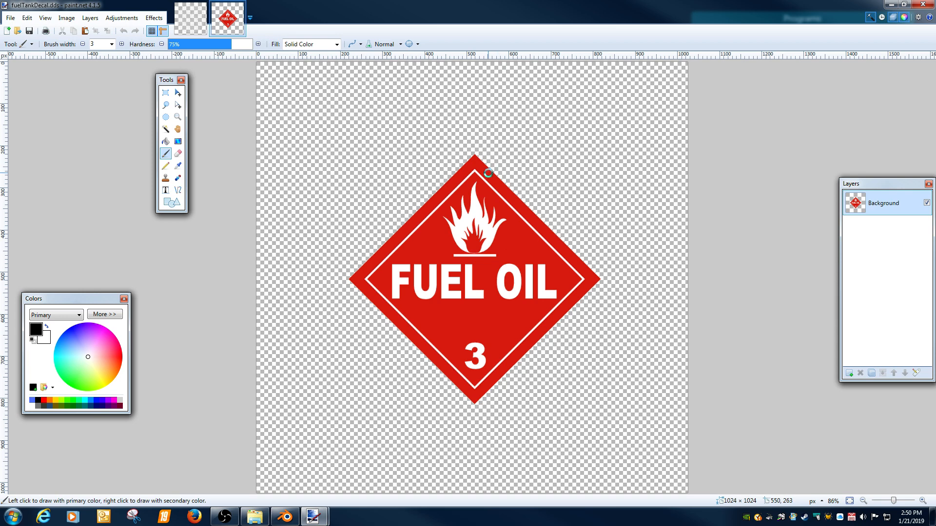
pyautogui.hotkey('ctrl', 'a')
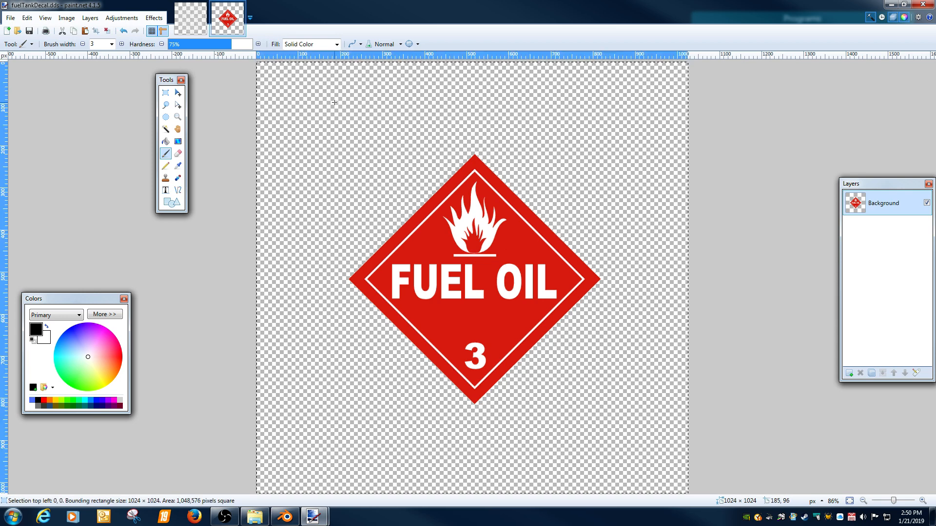
pyautogui.click(198, 12)
pyautogui.click(27, 18)
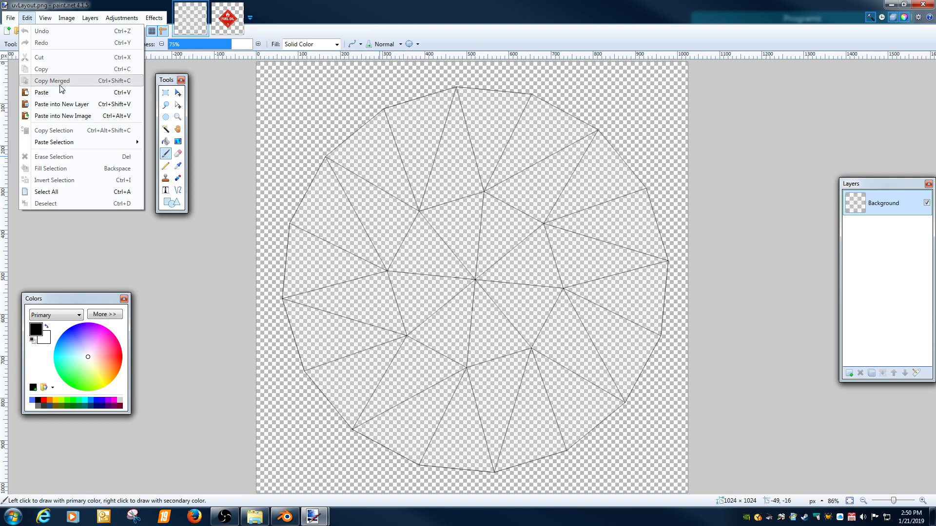
pyautogui.click(61, 103)
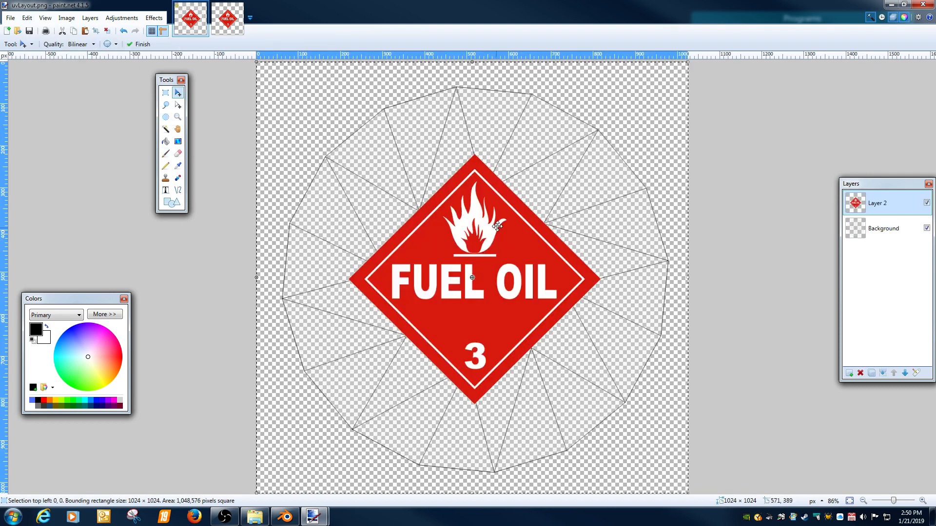
pyautogui.click(154, 19)
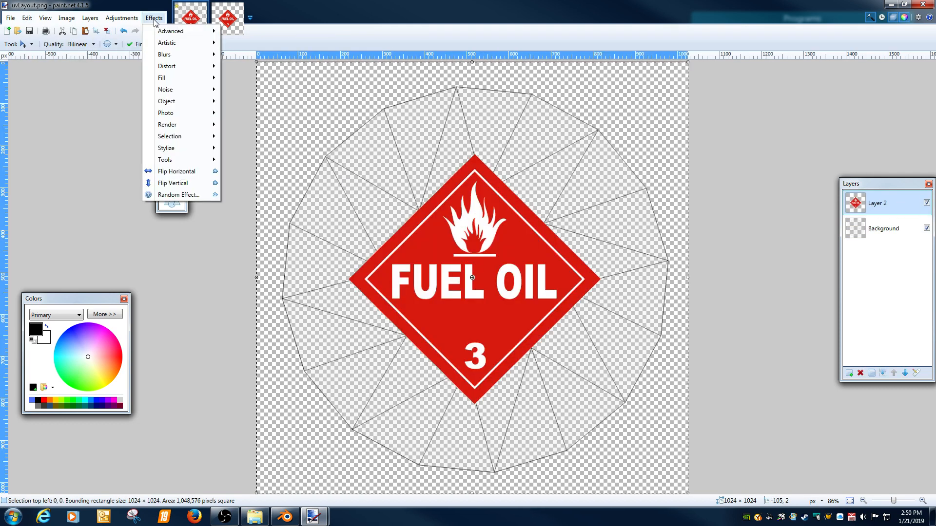
pyautogui.moveTo(178, 105)
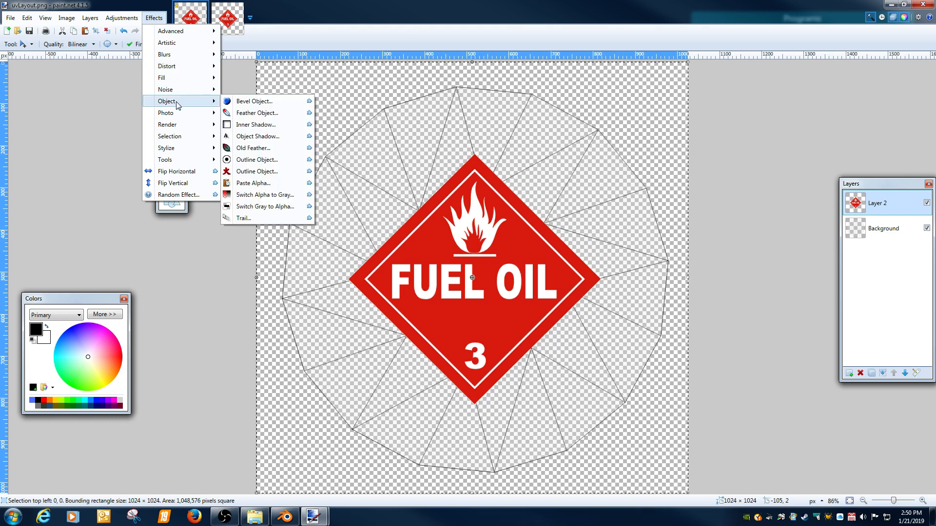
pyautogui.click(344, 43)
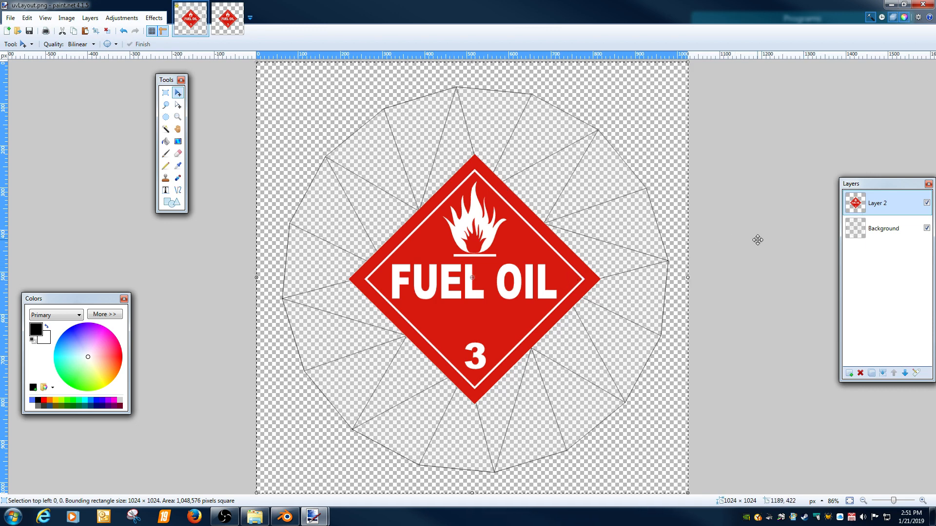
# Try enlarging the pasted Layer 2 to about 1445 × 1444 px, centring the fuel oil sign over the wireframe, and undo it
pyautogui.click(868, 202)
pyautogui.keyDown('shift'); pyautogui.moveTo(687, 277); pyautogui.dragTo(865, 277); pyautogui.keyUp('shift')
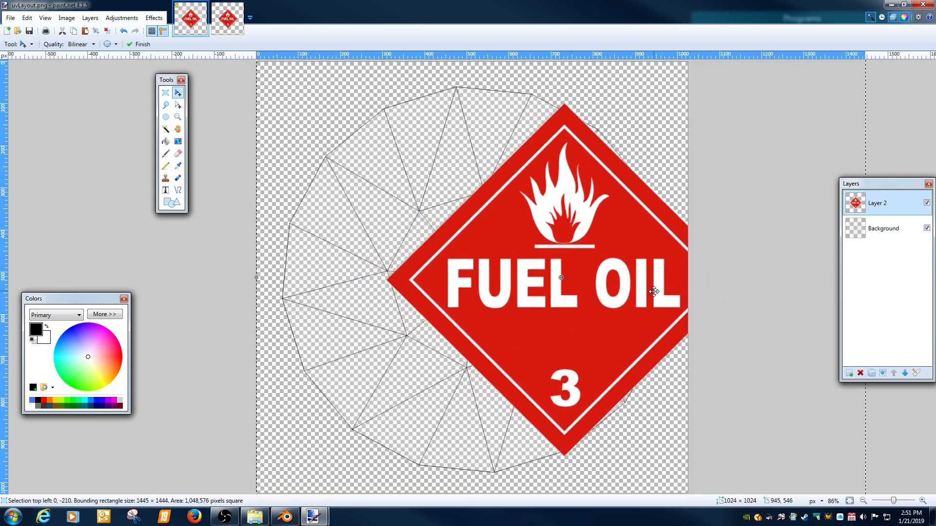
pyautogui.moveTo(654, 292); pyautogui.dragTo(516, 287)
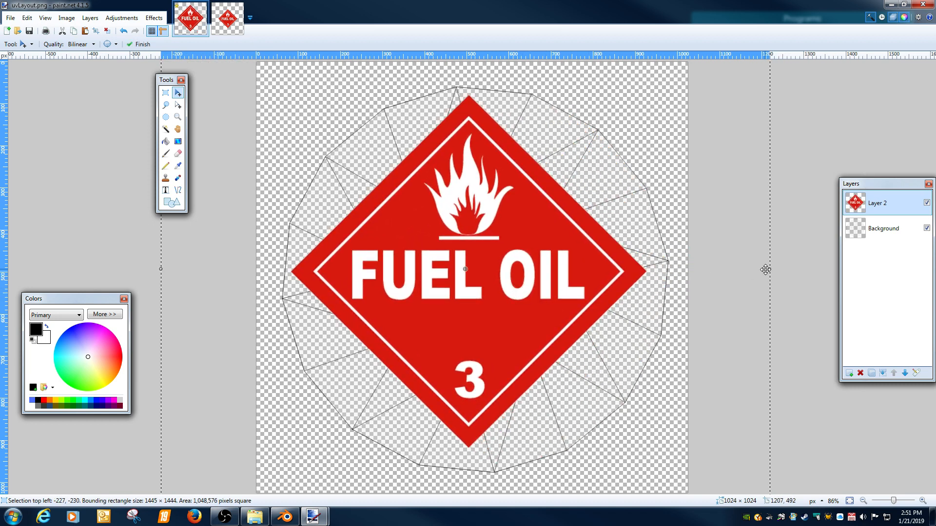
pyautogui.hotkey('ctrl', 'z')
pyautogui.hotkey('ctrl', 'z')
pyautogui.hotkey('ctrl', 'z')
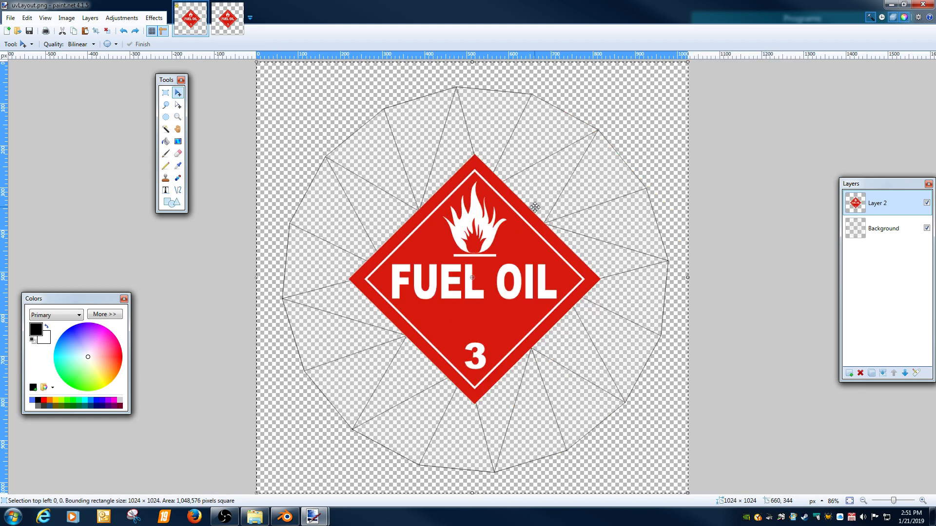
# Delete the Background wireframe layer and save the image over fuelTankDecal.dds as DDS with DXT5 (Interpolated Alpha) and mip maps
pyautogui.click(862, 229)
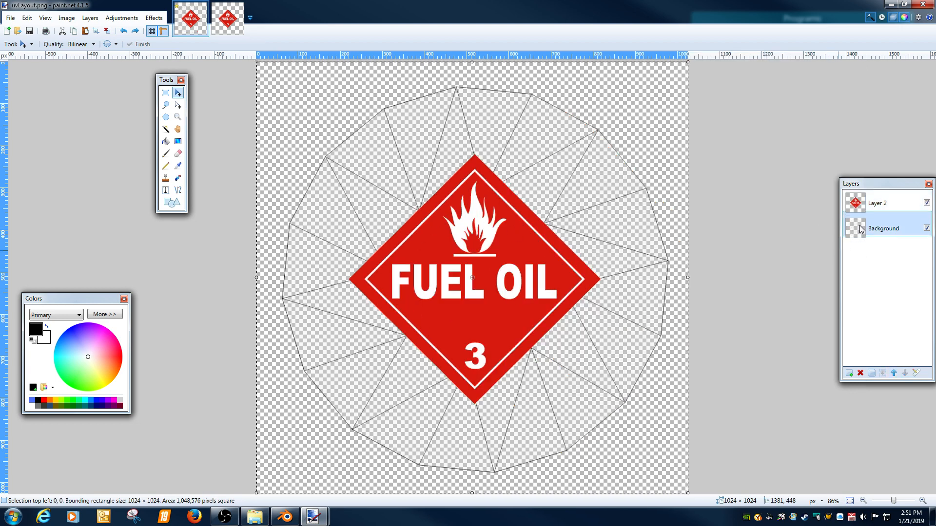
pyautogui.click(861, 372)
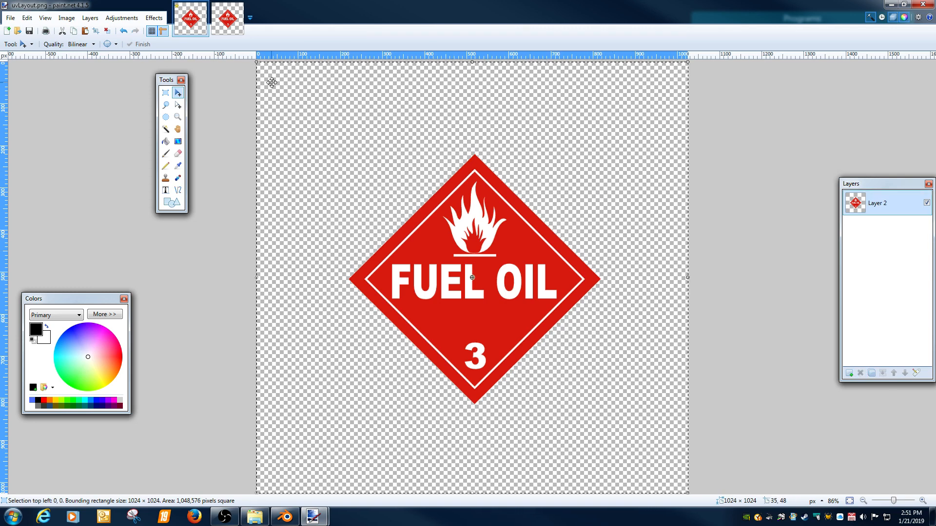
pyautogui.click(8, 20)
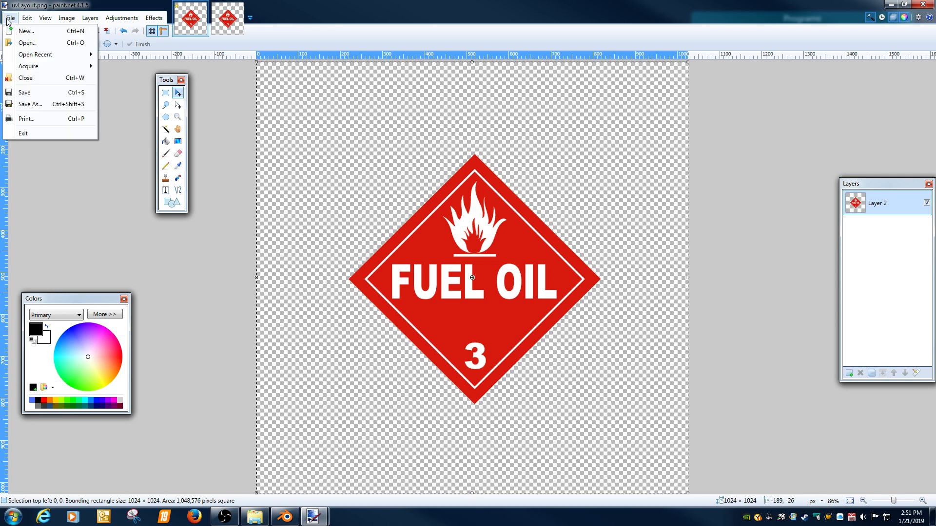
pyautogui.click(30, 104)
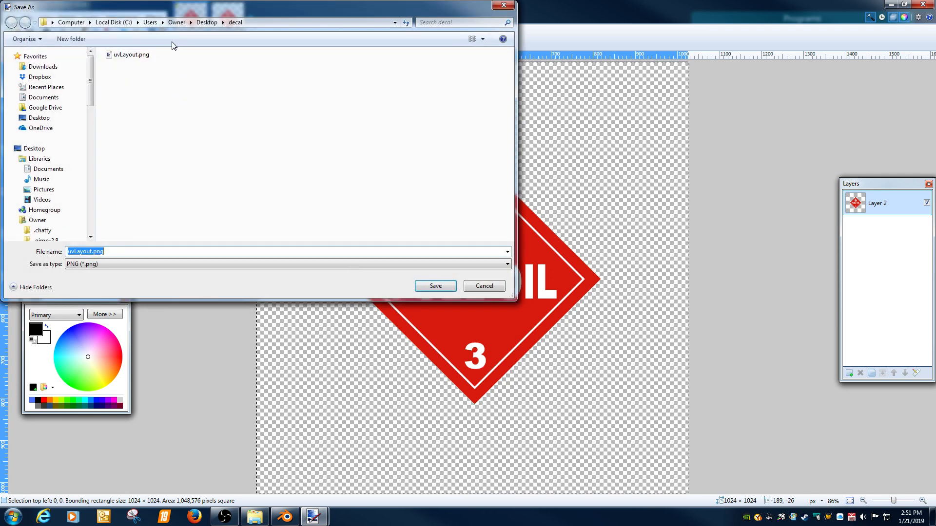
pyautogui.click(121, 262)
pyautogui.click(104, 328)
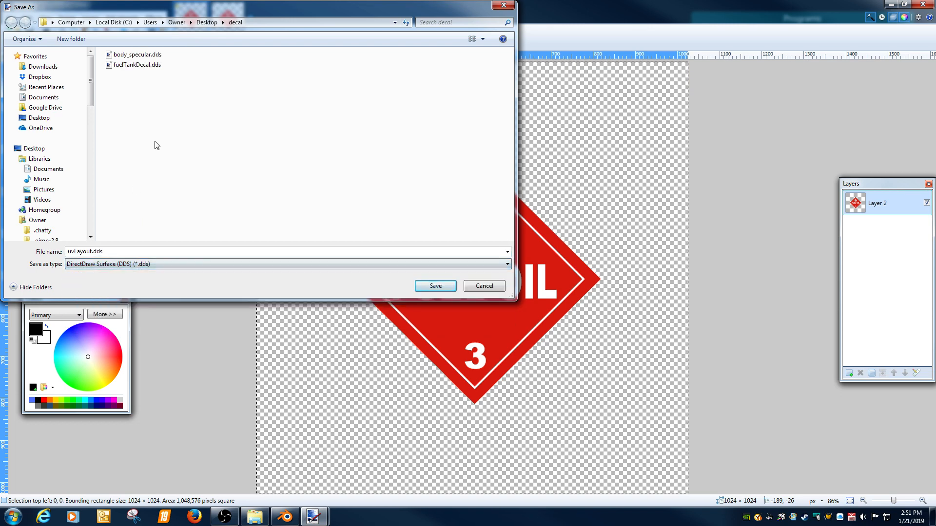
pyautogui.click(132, 67)
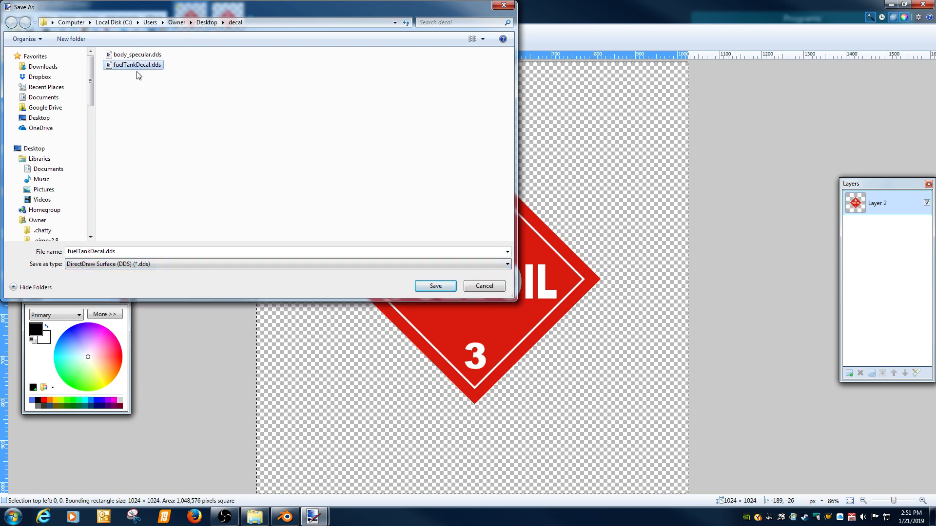
pyautogui.doubleClick(131, 68)
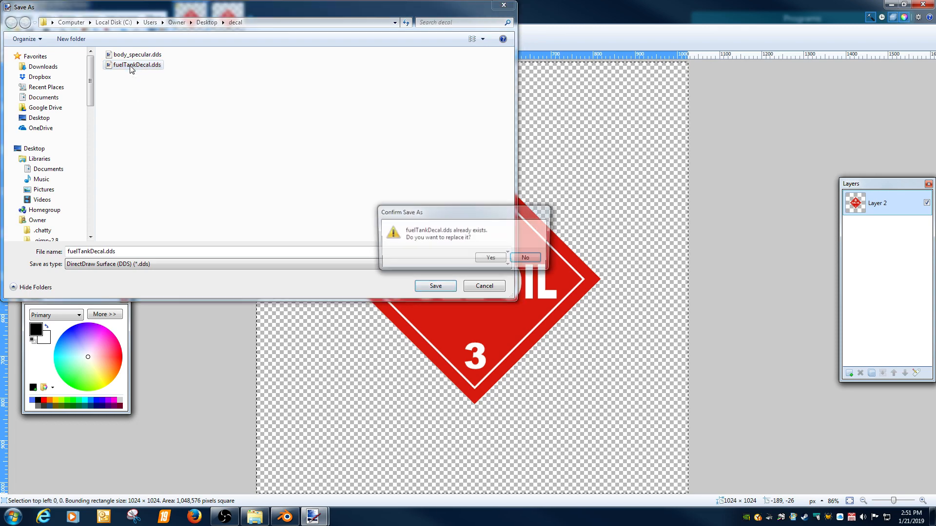
pyautogui.click(492, 258)
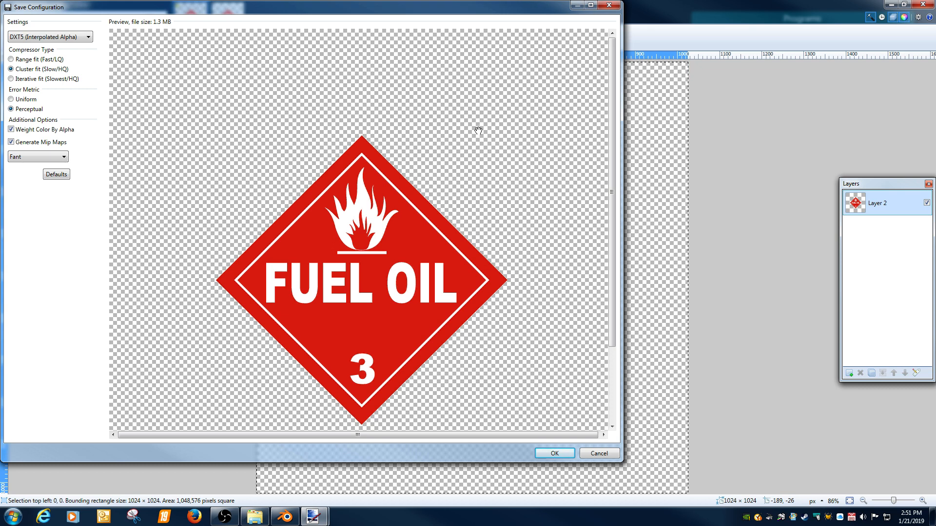
pyautogui.click(554, 453)
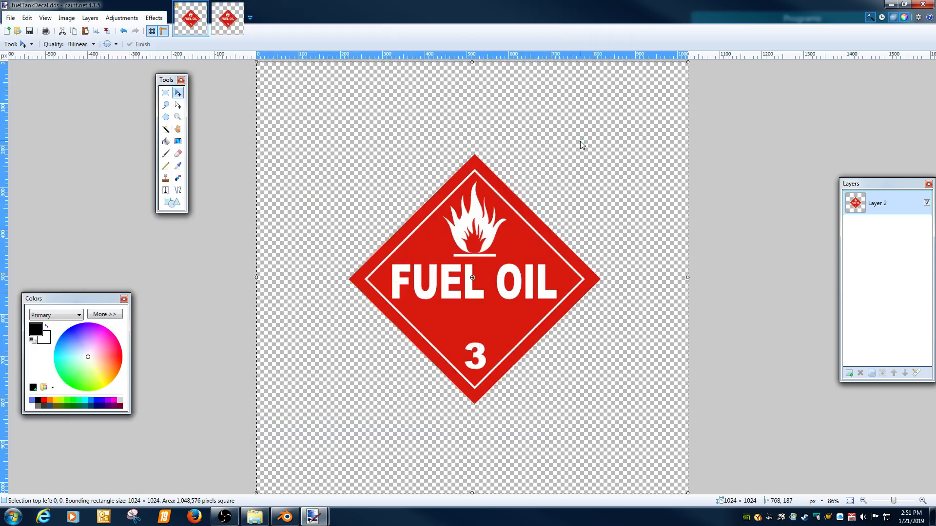
# Close paint.net and switch to Blender
pyautogui.click(923, 5)
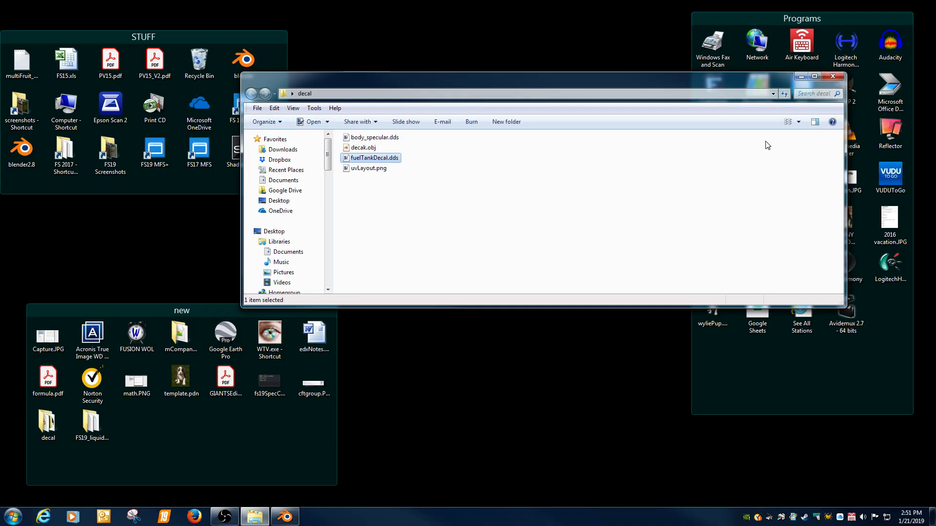
pyautogui.click(285, 517)
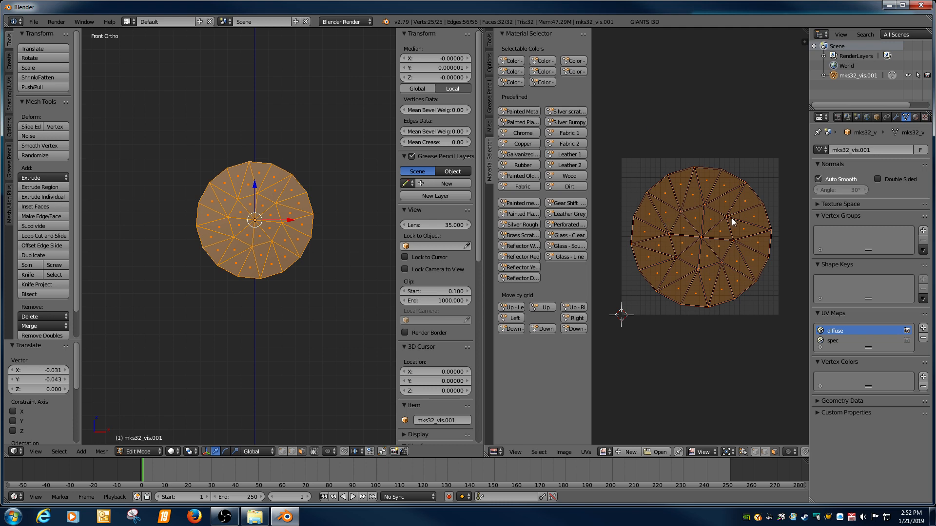
# Compare the disc's diffuse and spec UV layouts by alternating between the two UV maps, finishing on diffuse
pyautogui.click(831, 340)
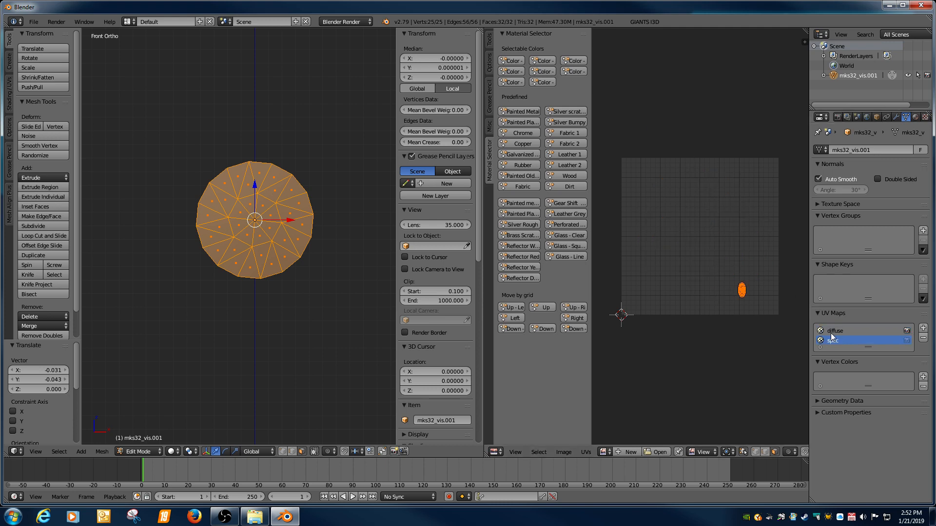
pyautogui.click(831, 332)
pyautogui.click(832, 339)
pyautogui.click(832, 331)
pyautogui.click(831, 340)
pyautogui.click(831, 331)
pyautogui.click(831, 339)
pyautogui.click(831, 332)
pyautogui.click(832, 341)
pyautogui.click(831, 333)
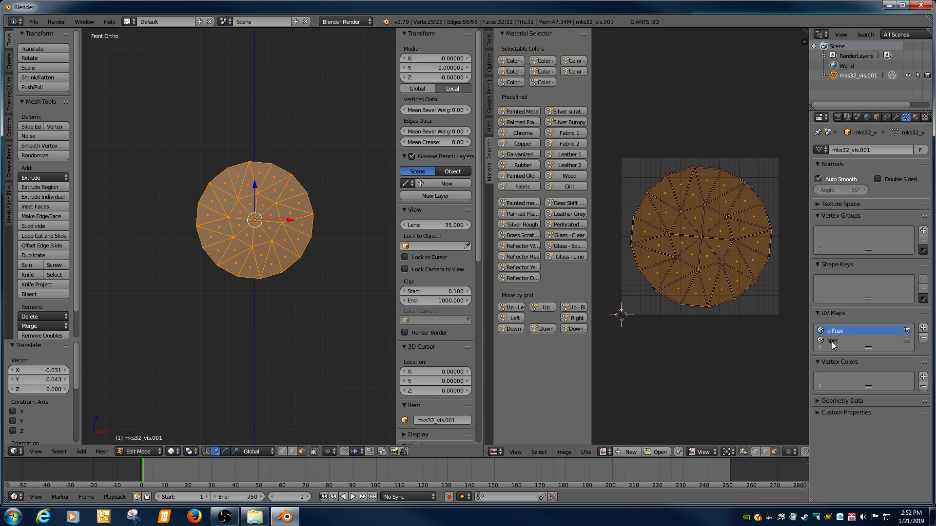
pyautogui.click(832, 341)
pyautogui.click(831, 332)
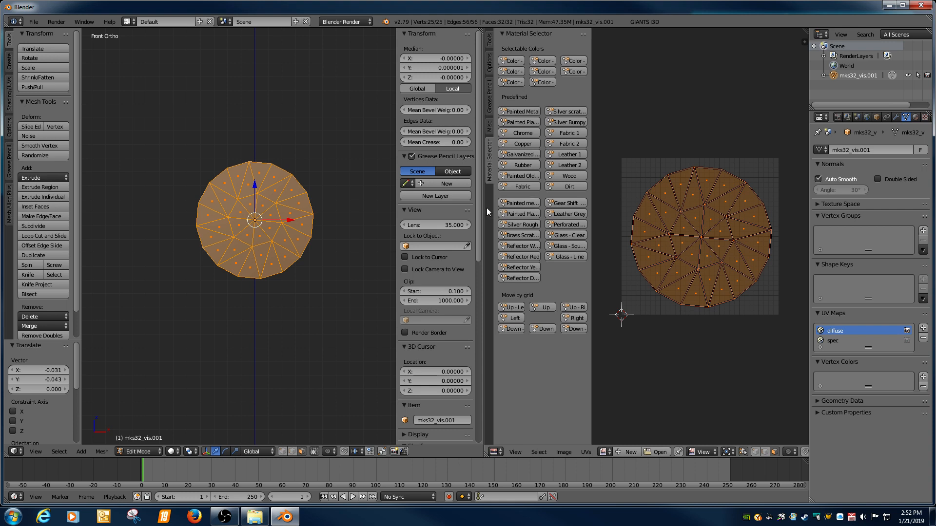
# Narrow the 3D view to enlarge the UV editor, and create a new material named decal_mat for the disc
pyautogui.moveTo(487, 208); pyautogui.dragTo(453, 209)
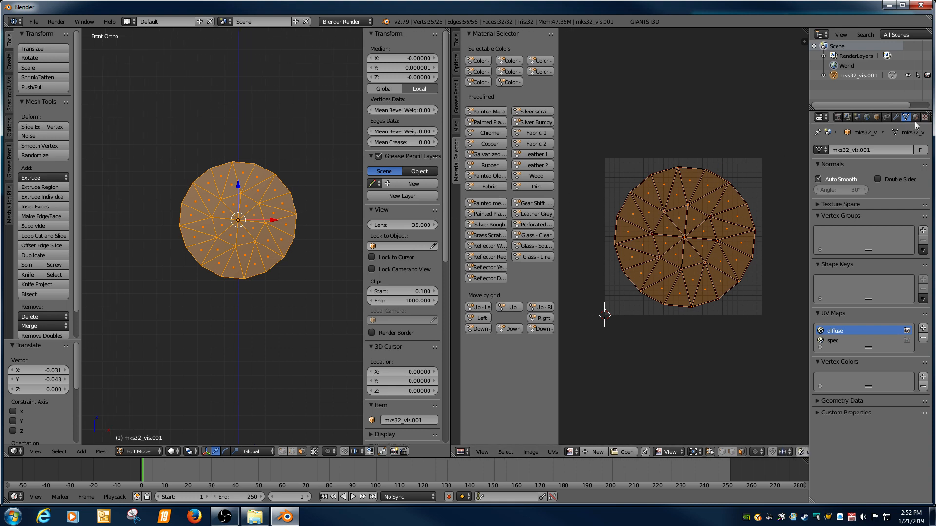
pyautogui.click(915, 118)
pyautogui.click(849, 194)
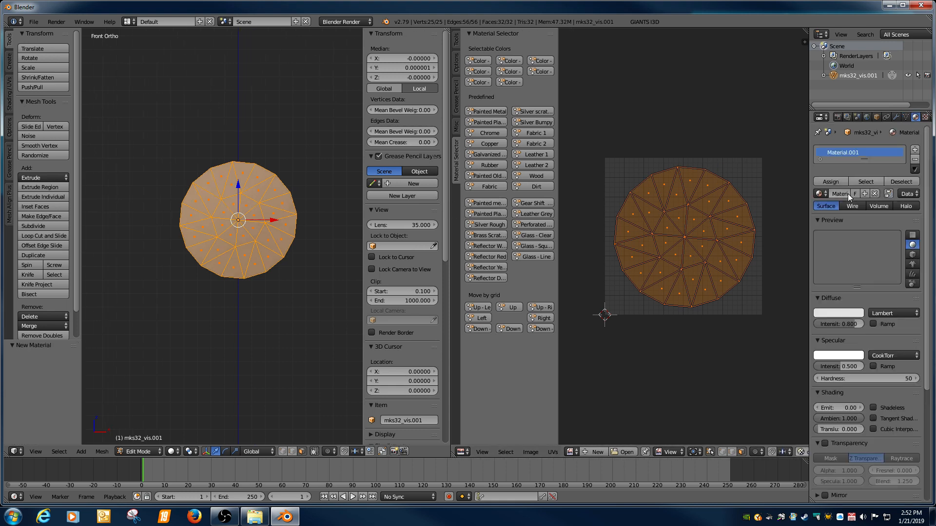
pyautogui.doubleClick(853, 154)
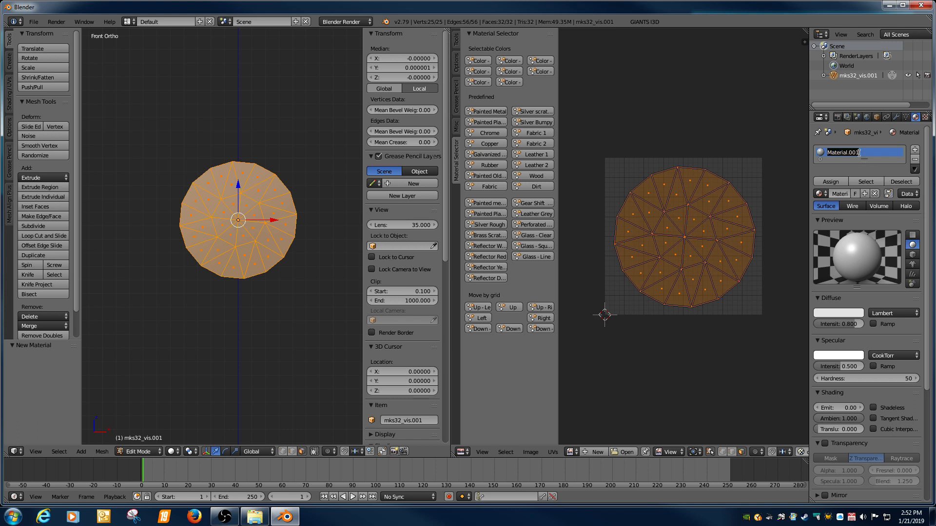
pyautogui.write('fuel')
pyautogui.press('Return')
# Add a new texture to the first texture slot of decal_mat and name it diffuse
pyautogui.click(924, 117)
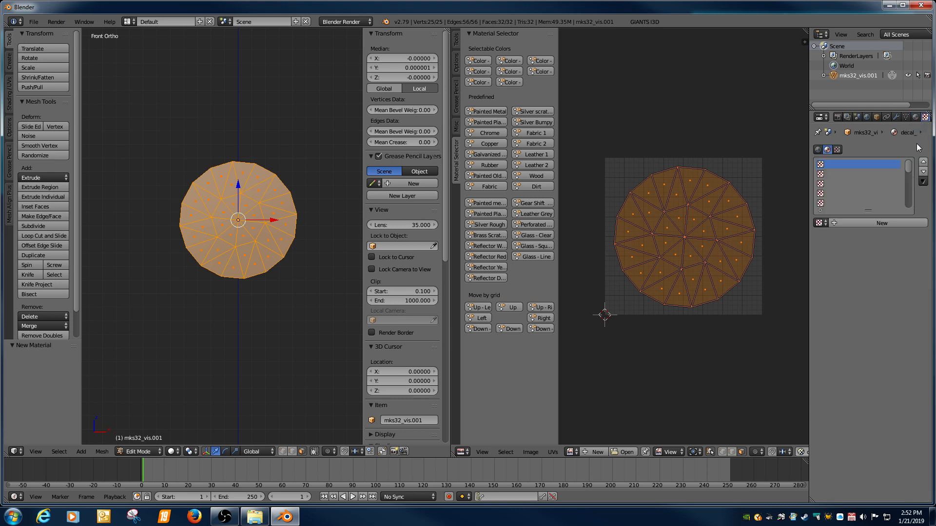
pyautogui.click(863, 223)
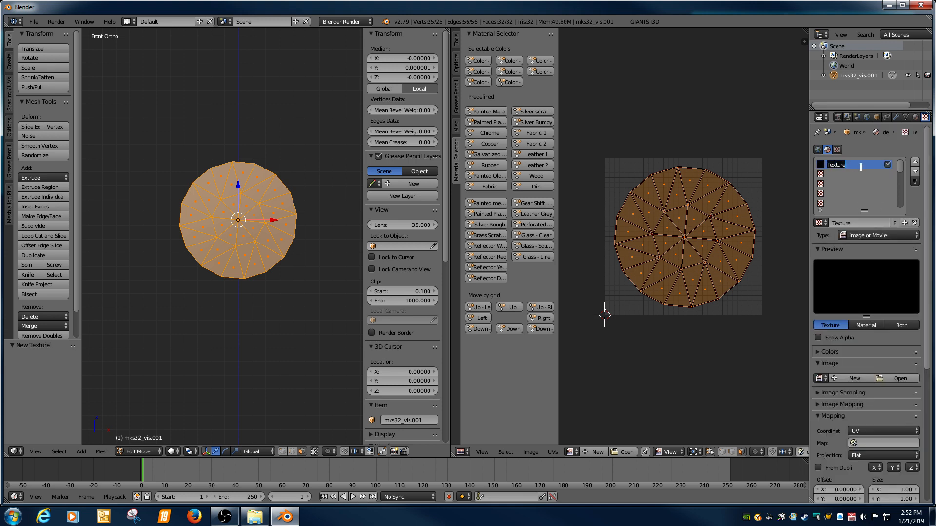
pyautogui.doubleClick(861, 167)
pyautogui.write('diffuse')
pyautogui.press('Return')
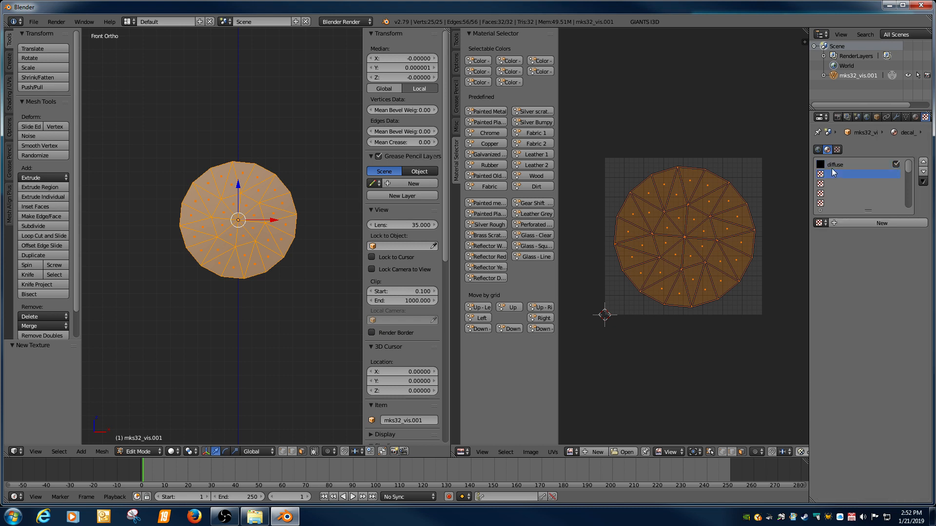
# Add a second texture in the next slot of decal_mat and name it spec
pyautogui.click(831, 173)
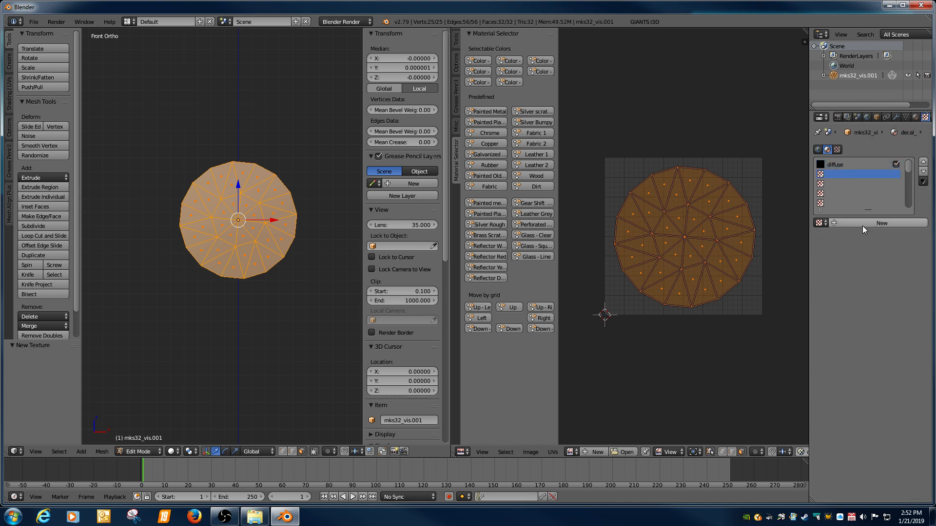
pyautogui.click(862, 224)
pyautogui.doubleClick(840, 176)
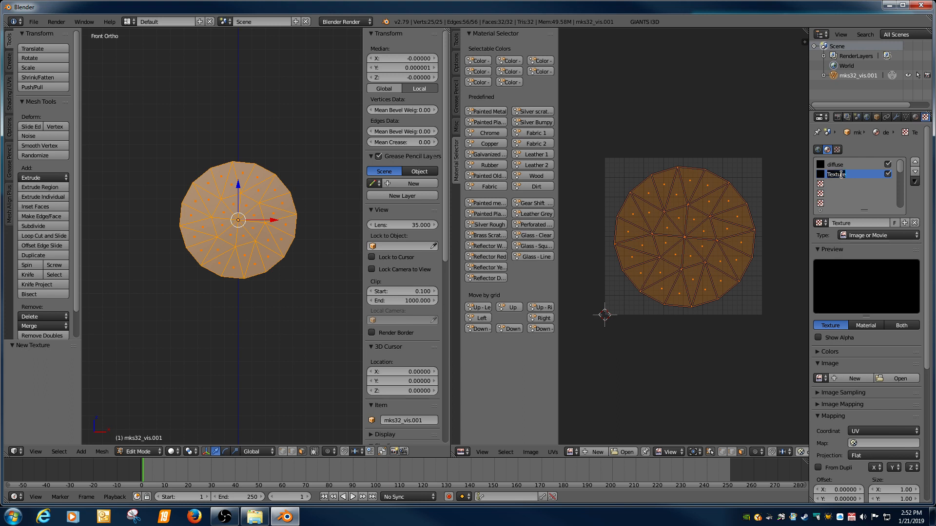
pyautogui.write('spec')
pyautogui.press('Return')
# Load fuelTankDecal.dds from the Desktop's decal folder as the image of the diffuse texture
pyautogui.click(842, 164)
pyautogui.click(838, 175)
pyautogui.click(835, 168)
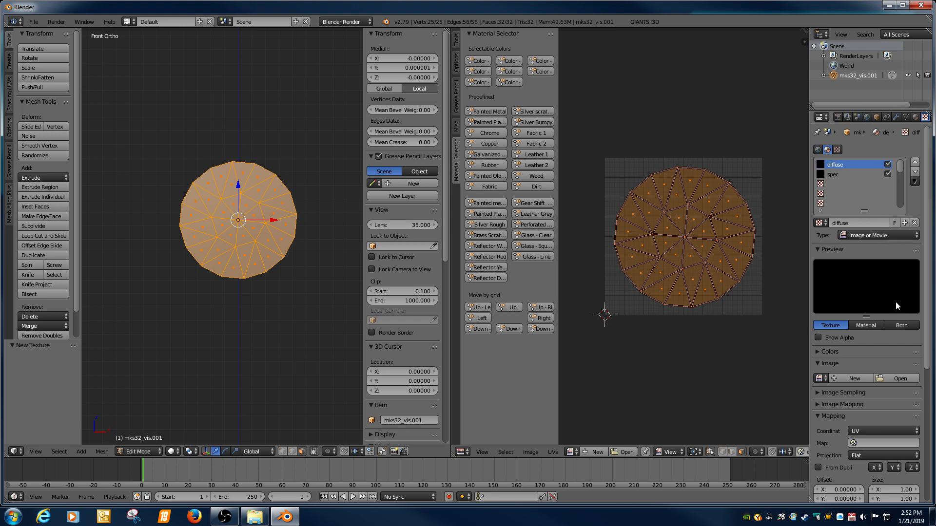
pyautogui.click(900, 378)
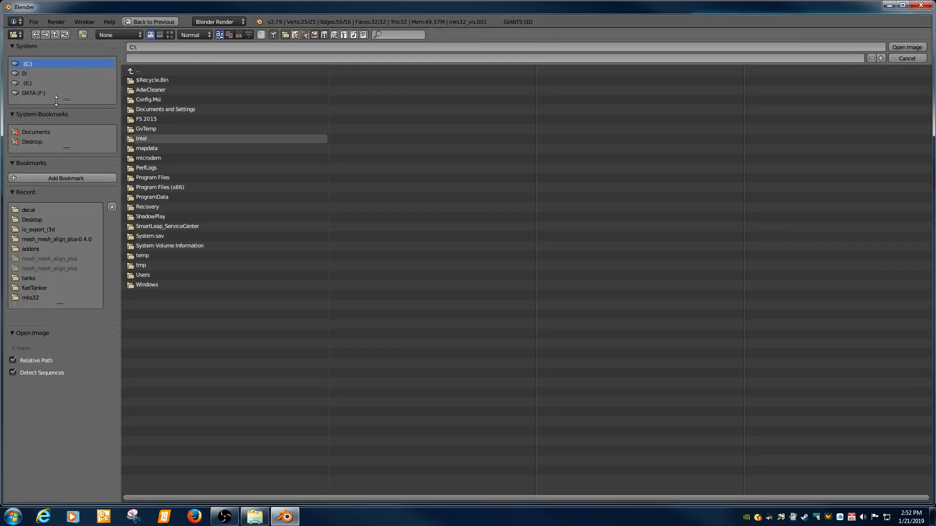
pyautogui.click(33, 142)
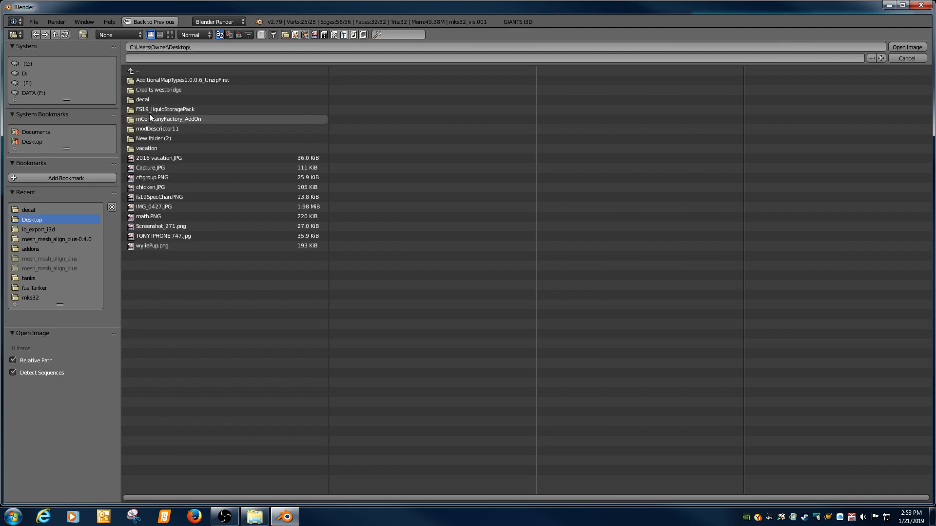
pyautogui.click(144, 99)
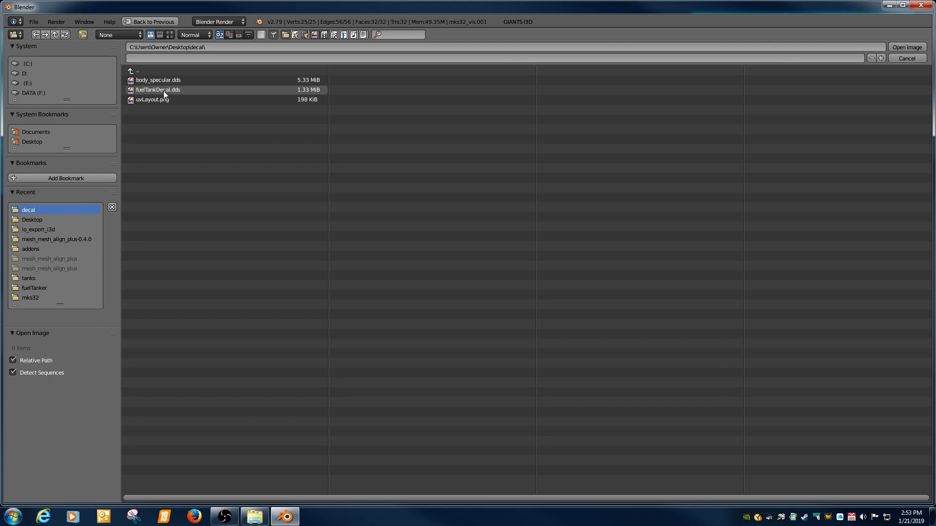
pyautogui.doubleClick(163, 91)
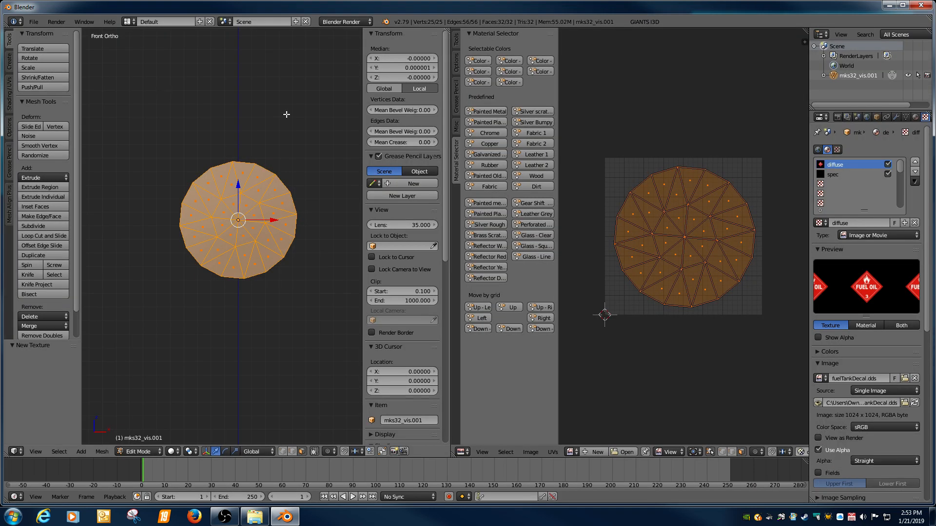
# Make decal_mat shadeless and preview the fuel oil sign on the disc with Material viewport shading
pyautogui.click(915, 117)
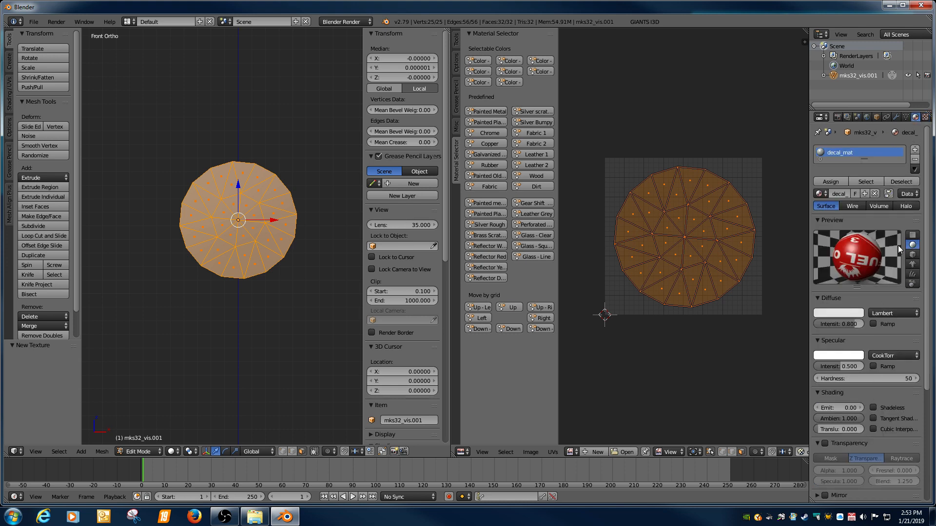
pyautogui.click(873, 407)
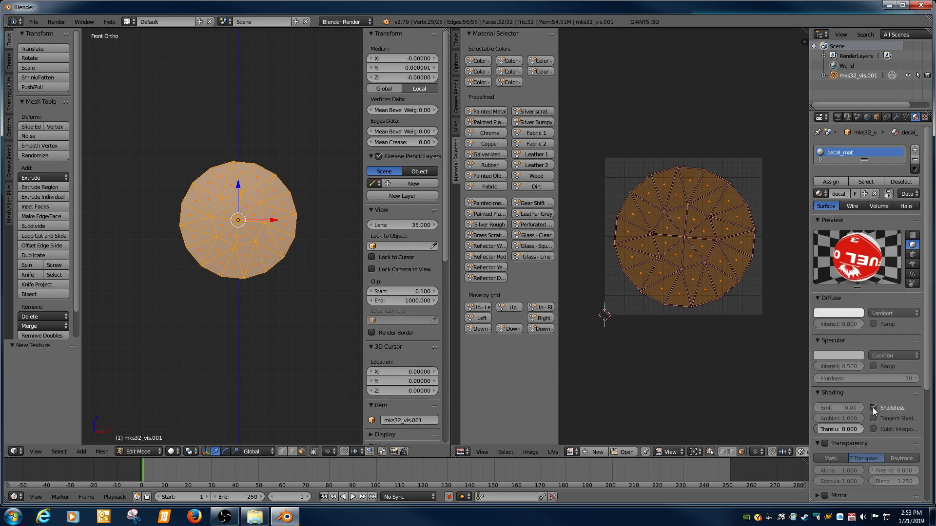
pyautogui.click(171, 452)
pyautogui.click(190, 397)
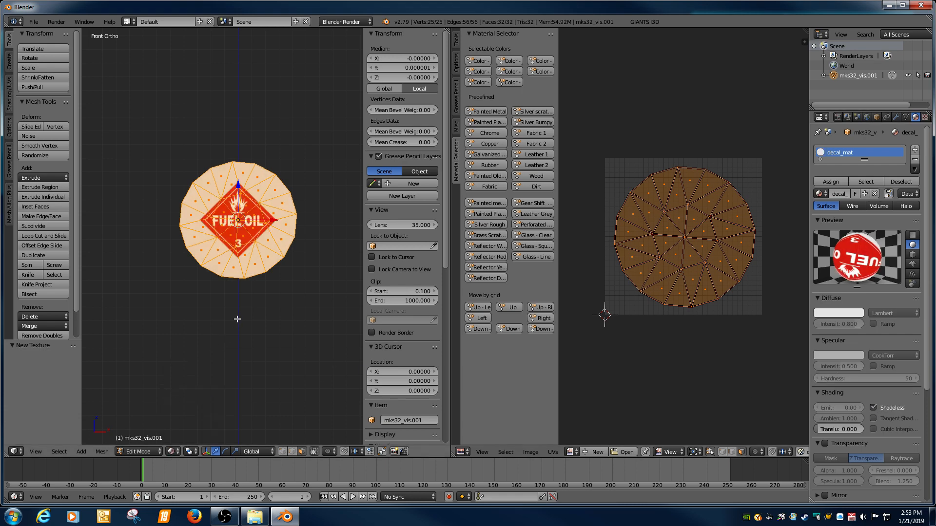
pyautogui.scroll(2, 233, 288)
pyautogui.scroll(2, 233, 287)
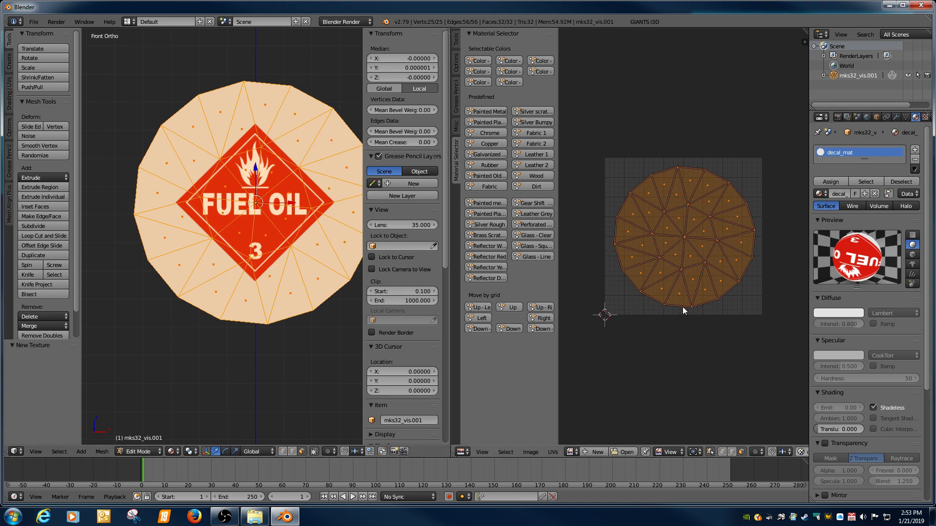
# Try rotating the disc's UVs in the UV editor and cancel the rotation
pyautogui.press('a')
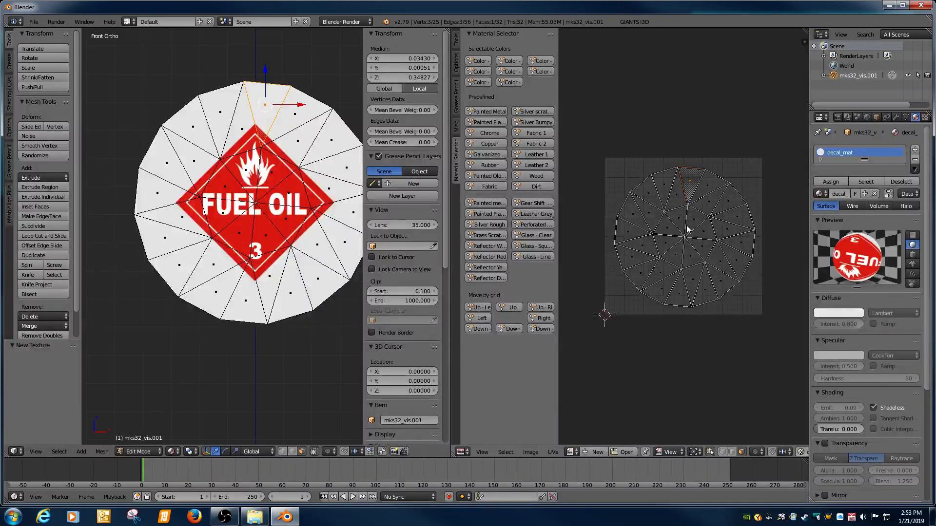
pyautogui.click(690, 186)
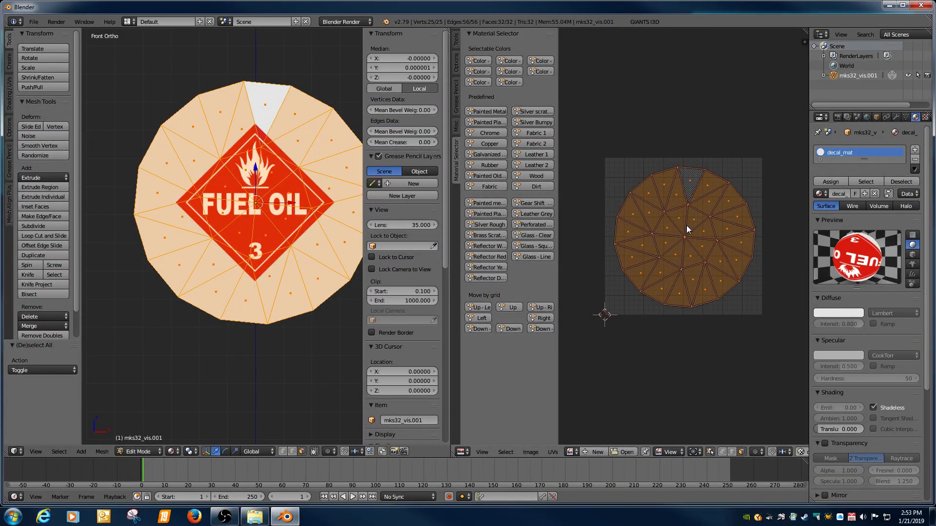
pyautogui.press('r')
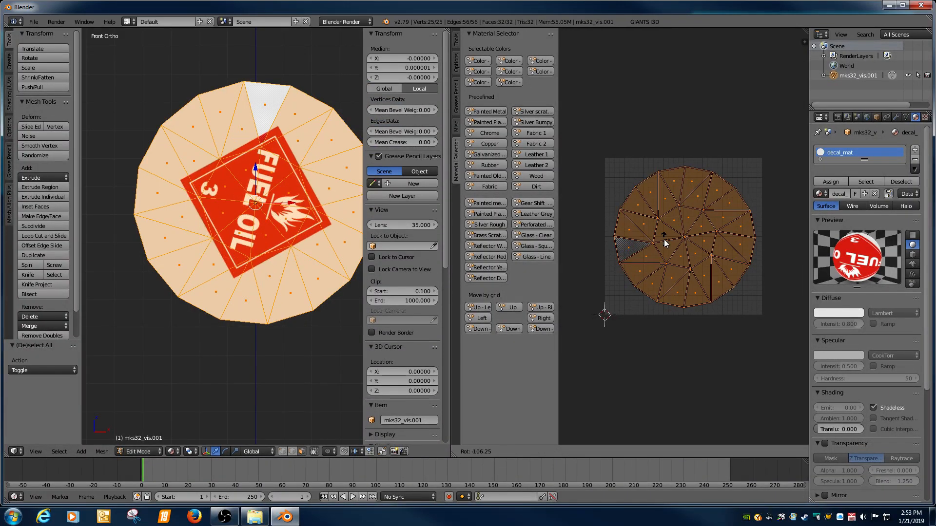
pyautogui.click(687, 237)
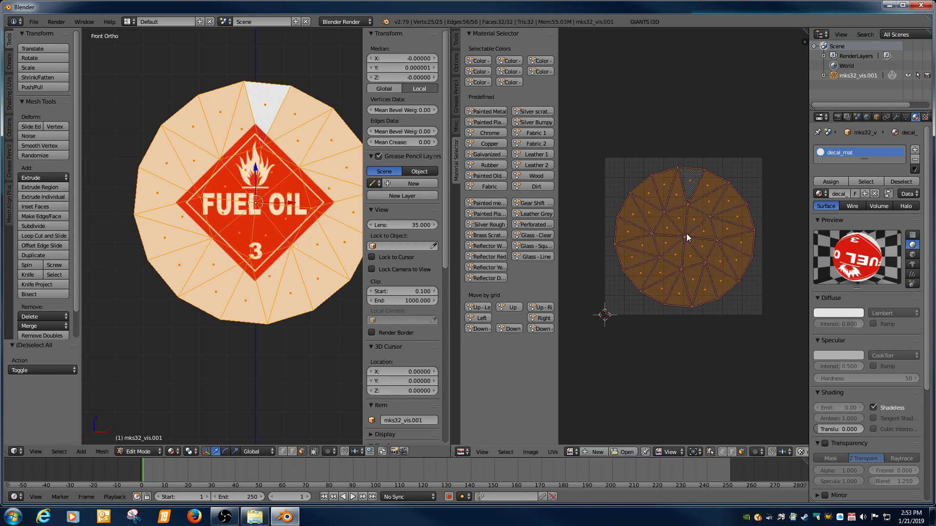
# Try mirroring the selected UVs along the X axis and undo the mirror
pyautogui.click(552, 453)
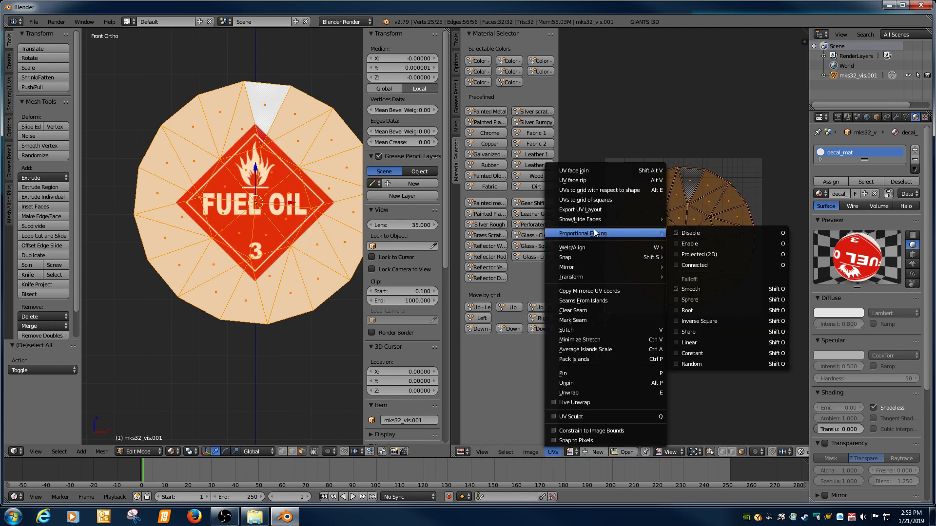
pyautogui.moveTo(594, 261)
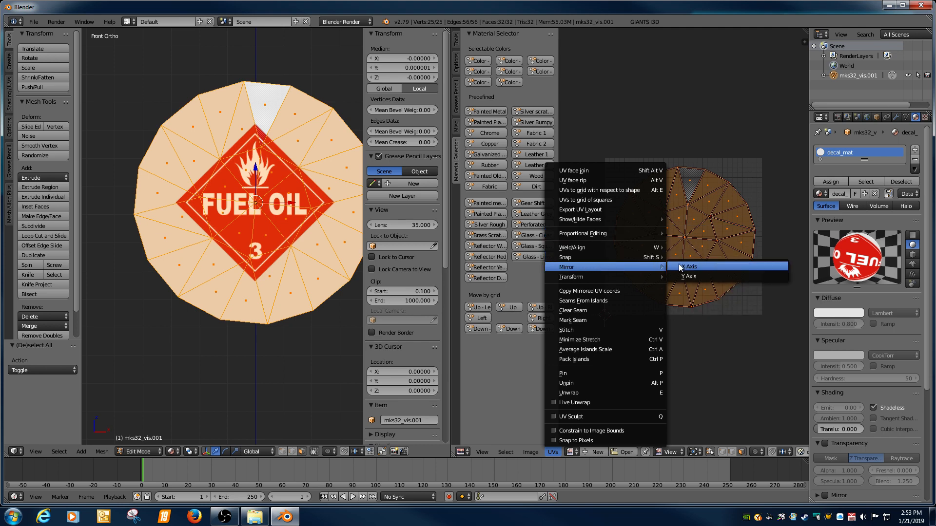
pyautogui.click(680, 268)
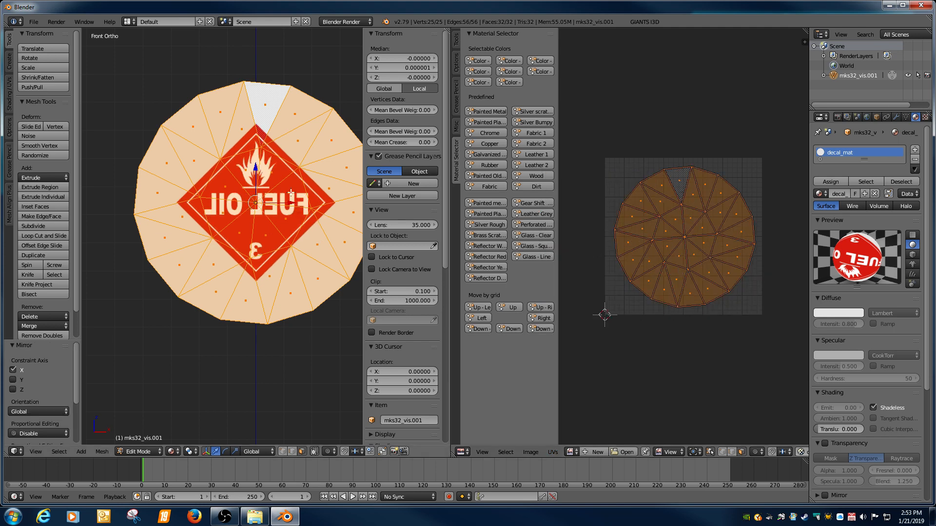
pyautogui.hotkey('ctrl', 'z')
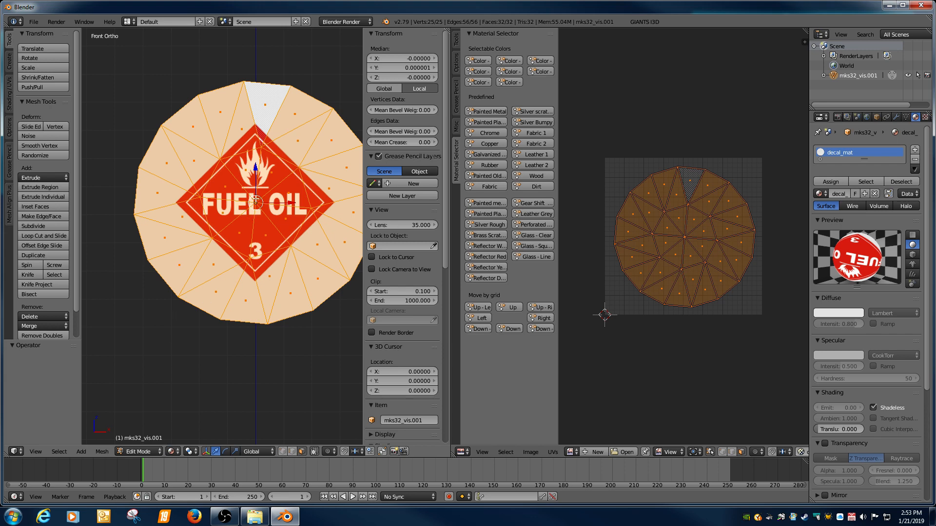
# Set the viewport shading to Solid and turn off Shadeless for decal_mat
pyautogui.click(172, 452)
pyautogui.click(175, 419)
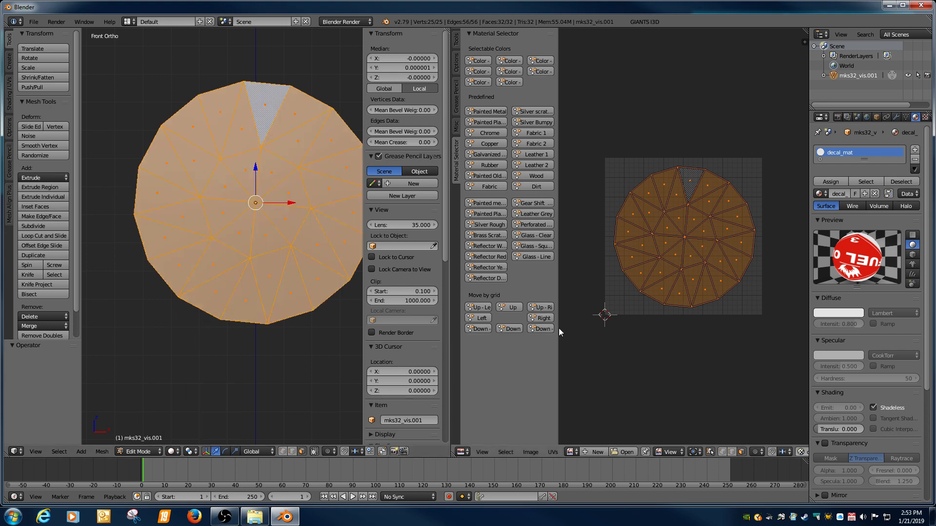
pyautogui.click(873, 407)
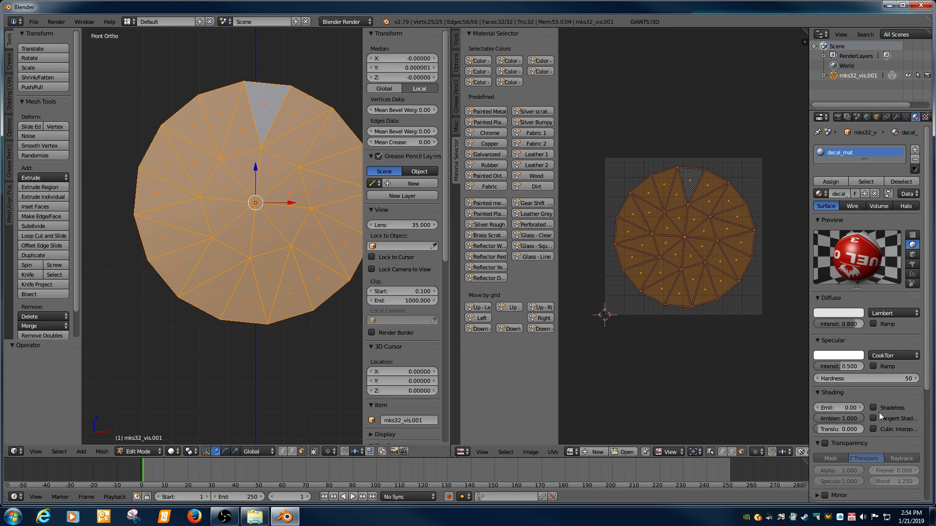
# Load body_specular.dds from the decal folder on the Desktop as the spec texture's image
pyautogui.click(926, 118)
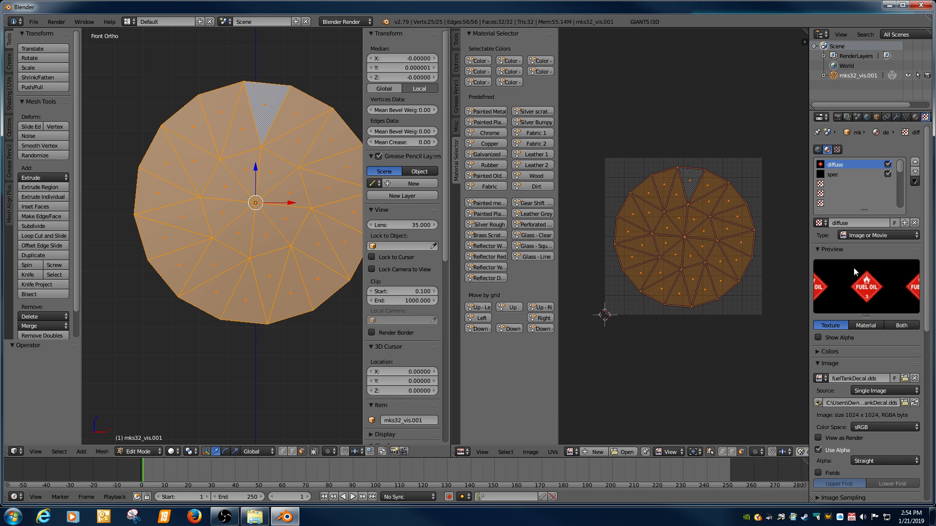
pyautogui.click(832, 174)
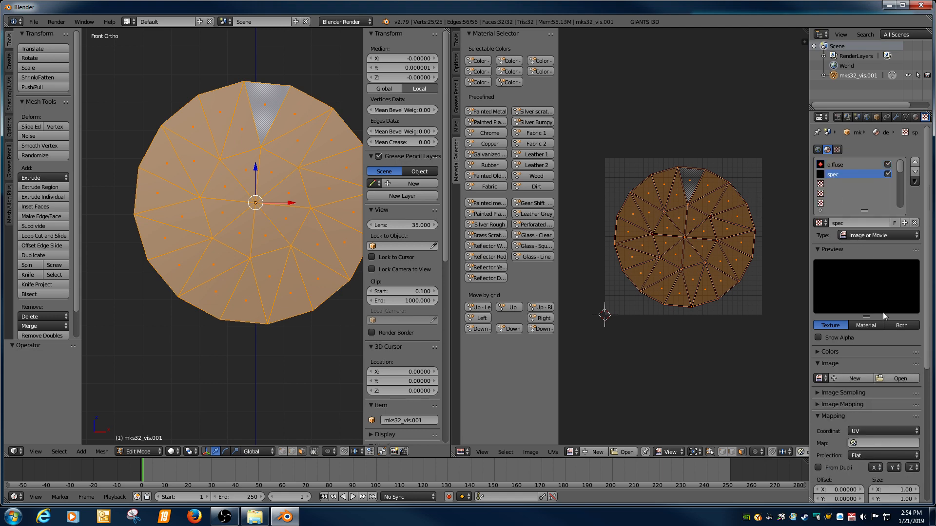
pyautogui.click(901, 379)
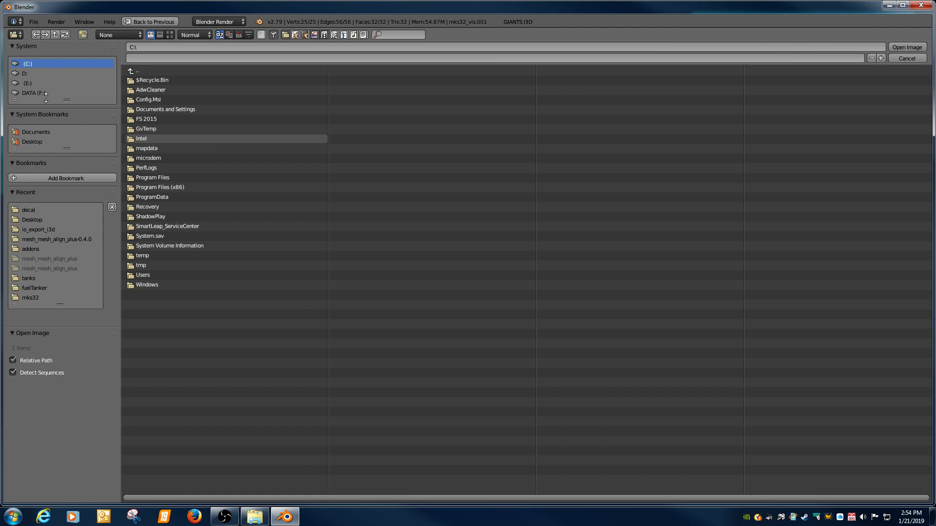
pyautogui.click(43, 142)
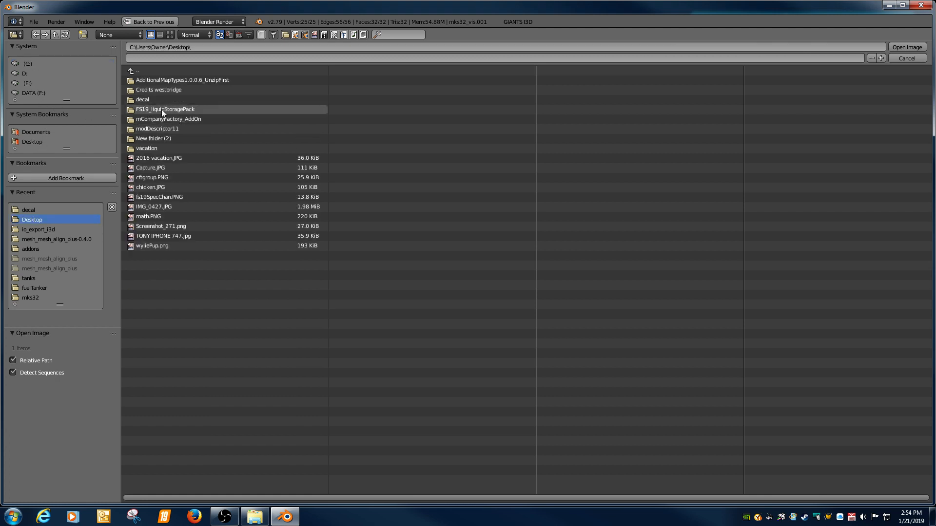
pyautogui.click(150, 99)
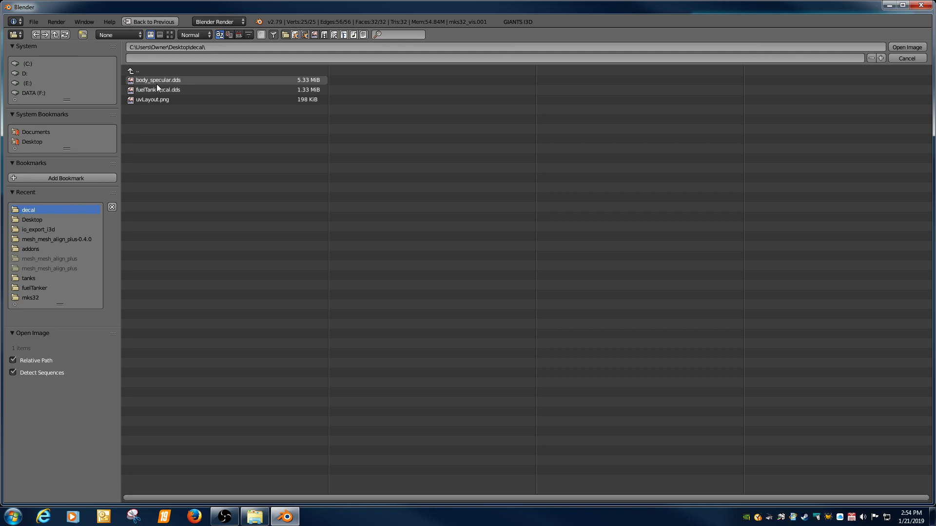
pyautogui.doubleClick(150, 80)
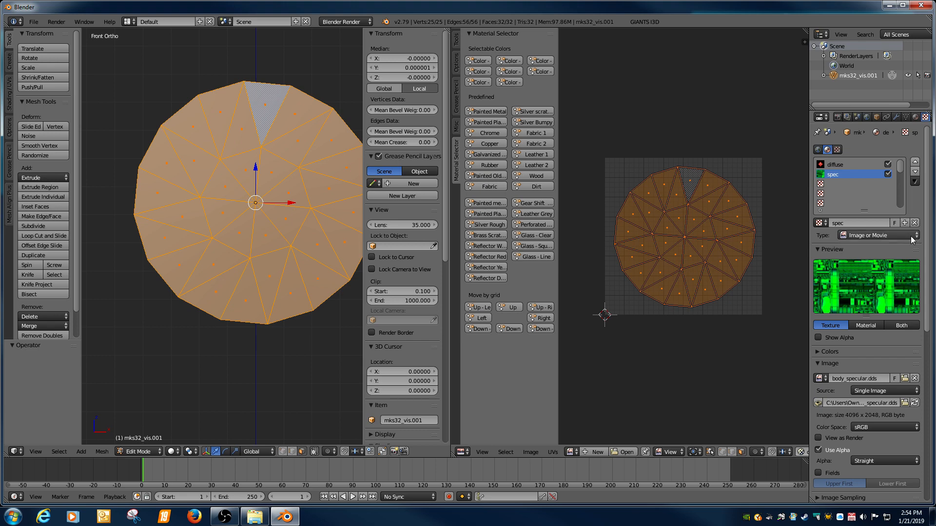
# Set the spec texture's mapping to use the spec UV map
pyautogui.moveTo(928, 233); pyautogui.dragTo(931, 331)
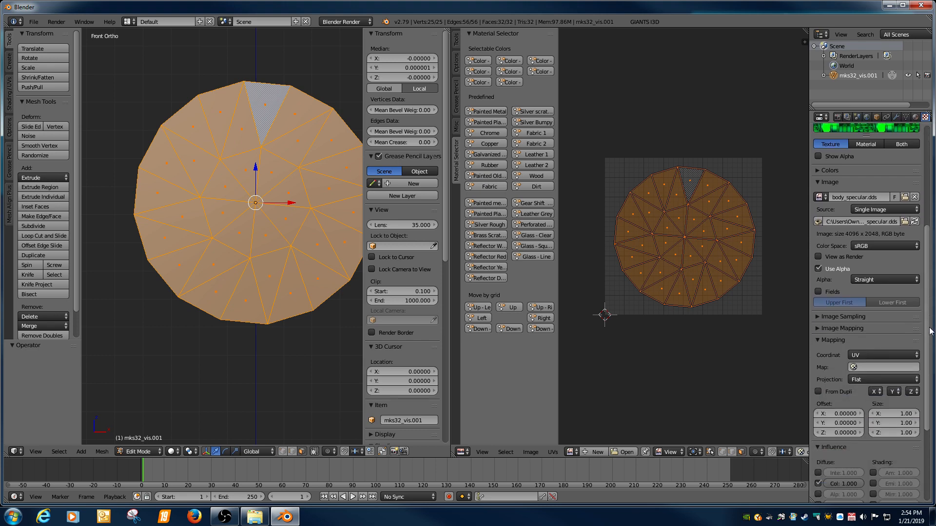
pyautogui.click(880, 367)
pyautogui.click(837, 391)
# Set the diffuse texture's mapping to use the diffuse UV map
pyautogui.moveTo(928, 332); pyautogui.dragTo(931, 304)
pyautogui.click(834, 166)
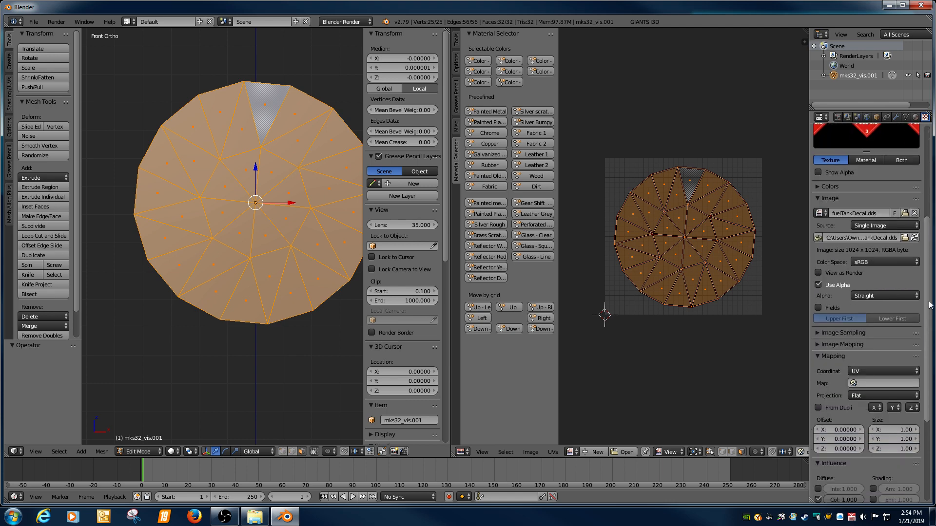
pyautogui.click(883, 384)
pyautogui.click(834, 398)
# For the spec texture, turn off diffuse color influence and enable specular intensity, color and hardness
pyautogui.moveTo(928, 313); pyautogui.dragTo(927, 224)
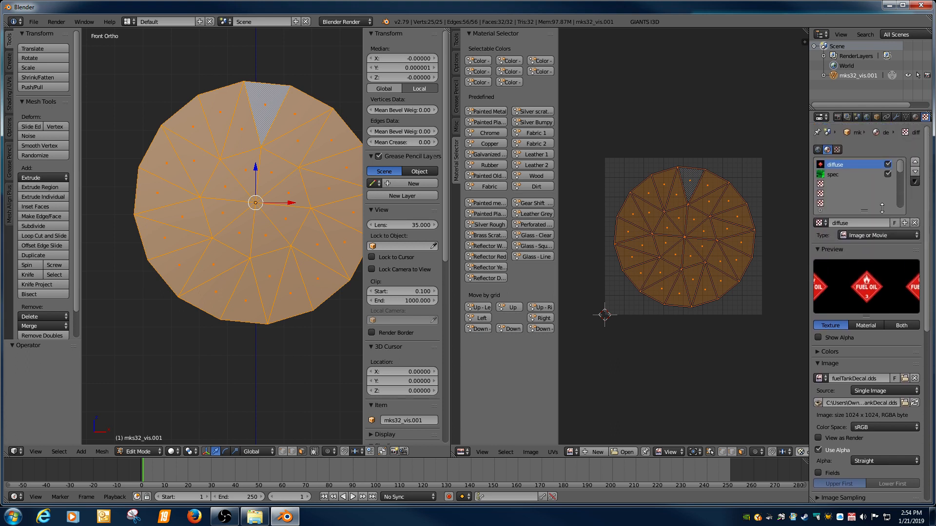
pyautogui.click(830, 174)
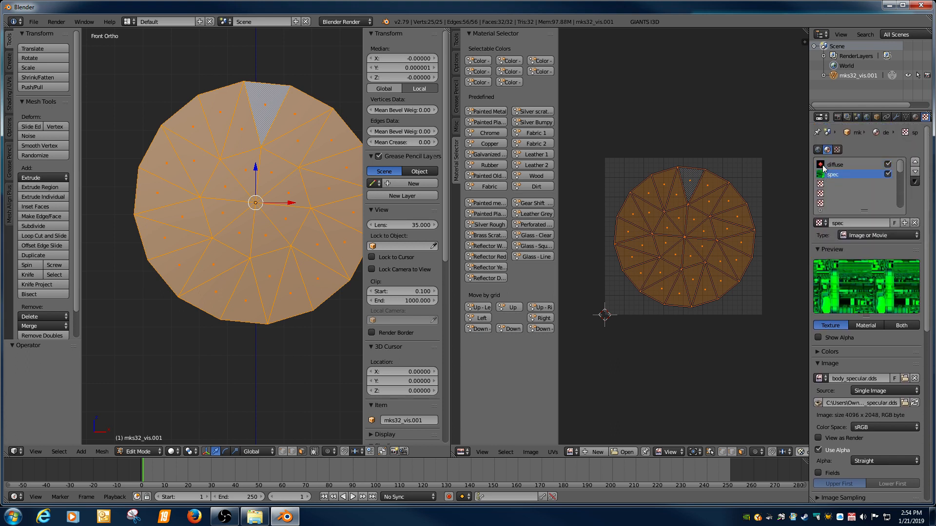
pyautogui.moveTo(929, 211); pyautogui.dragTo(930, 332)
pyautogui.scroll(8, 909, 243)
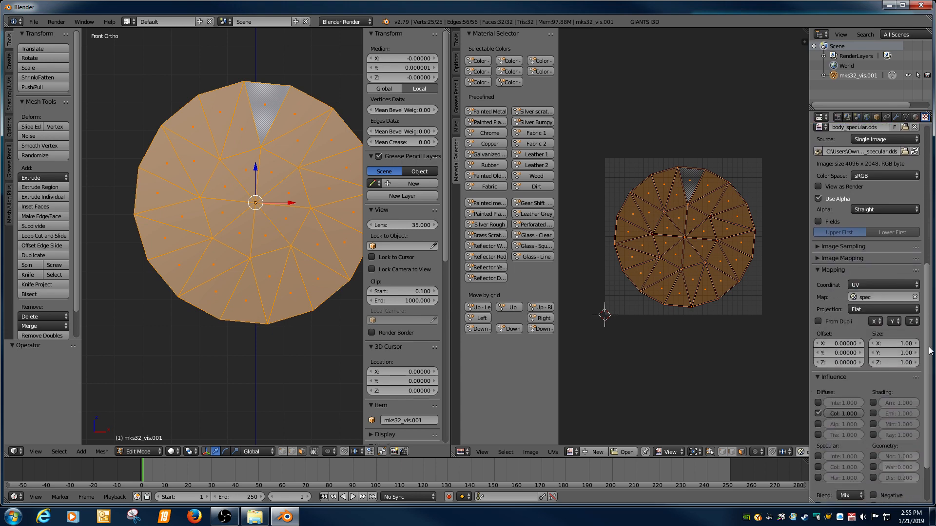
pyautogui.scroll(-10, 910, 242)
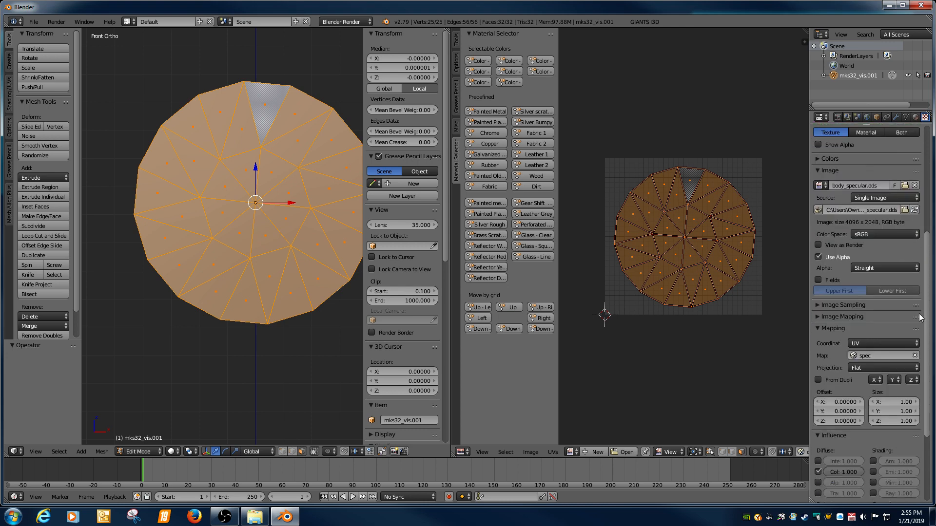
pyautogui.click(818, 356)
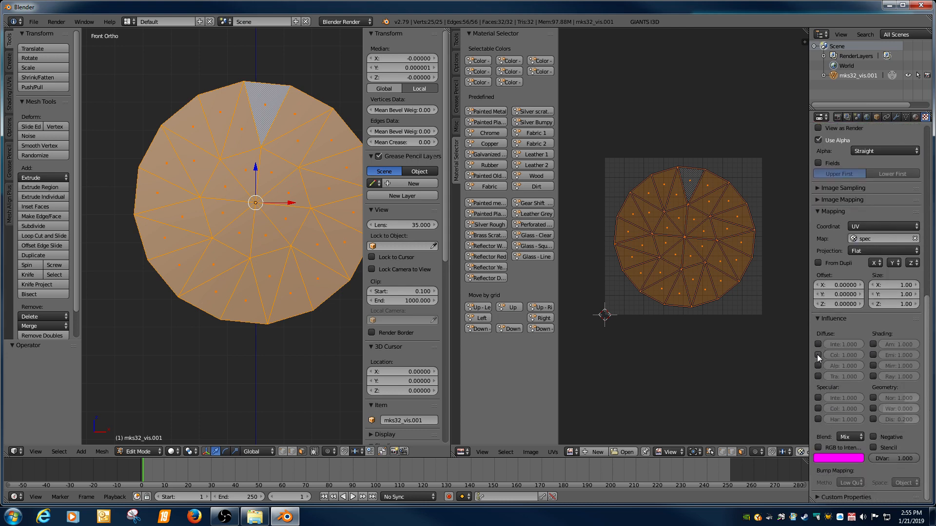
pyautogui.click(819, 397)
pyautogui.click(819, 408)
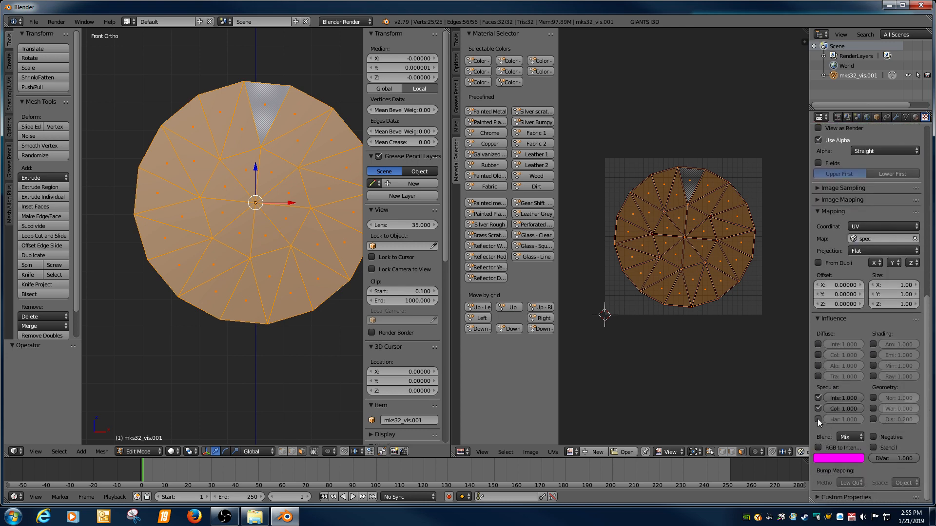
pyautogui.click(817, 419)
pyautogui.moveTo(925, 361); pyautogui.dragTo(925, 365)
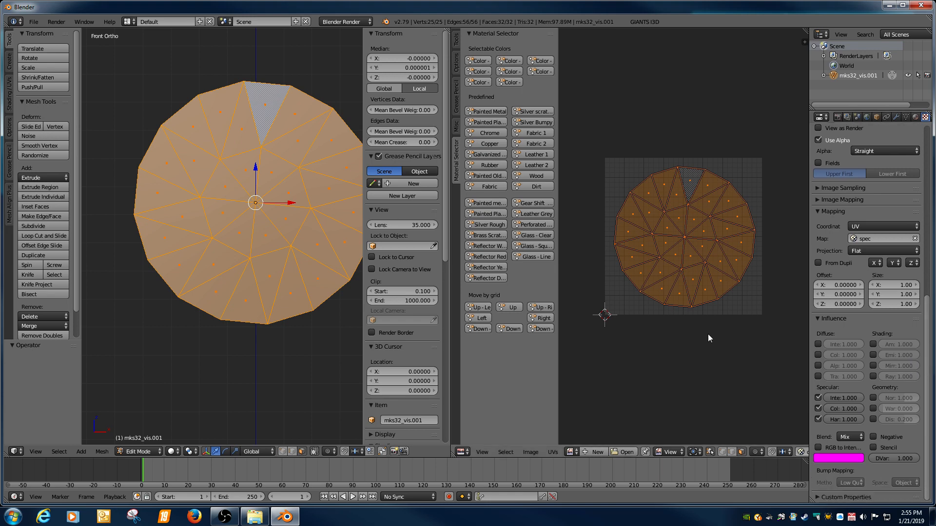
# Make the spec UV map active and display body_specular.dds behind its UVs in the UV editor
pyautogui.click(897, 117)
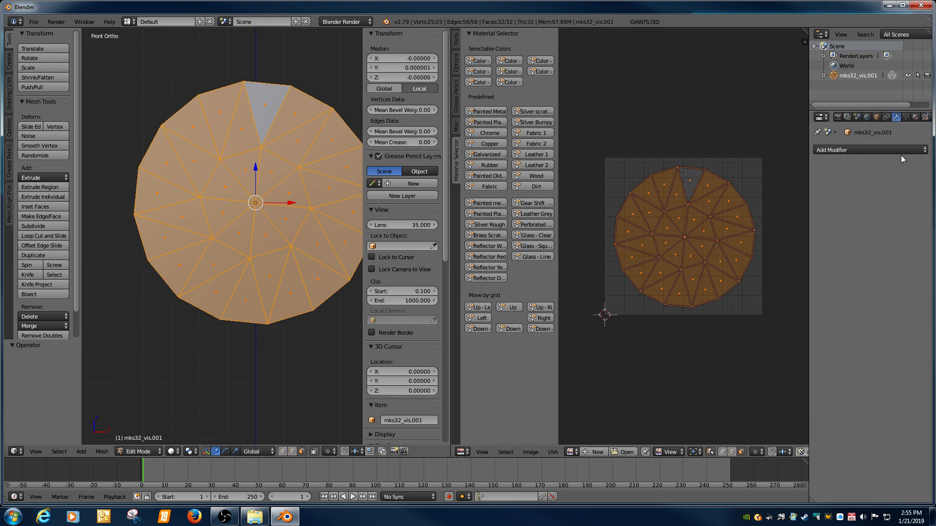
pyautogui.click(907, 117)
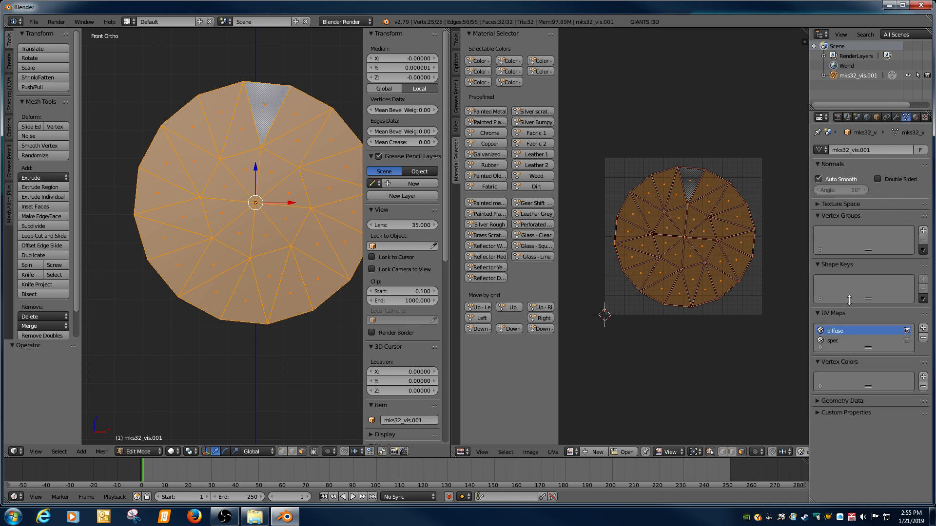
pyautogui.click(836, 341)
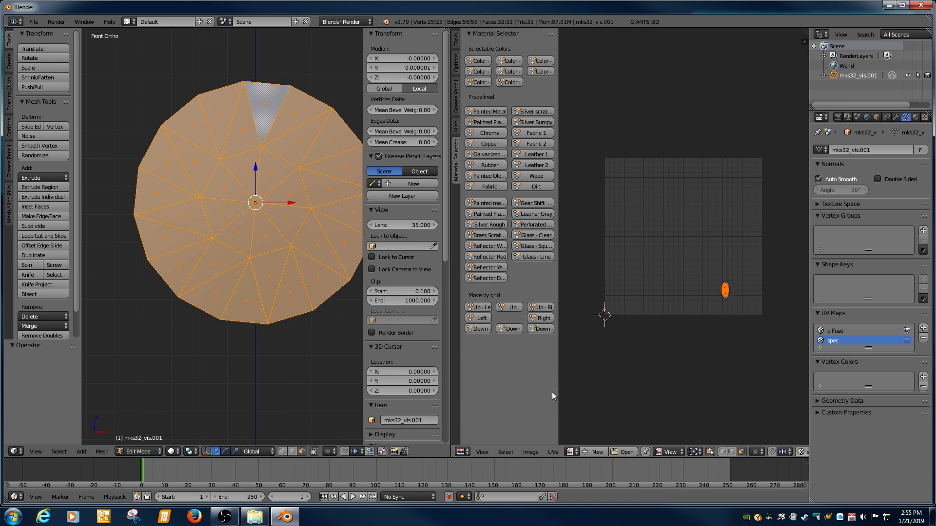
pyautogui.click(461, 451)
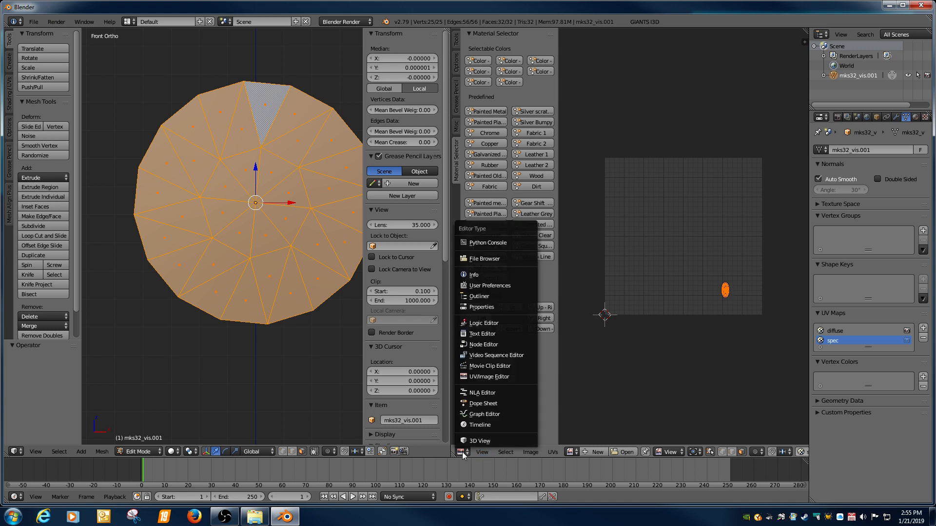
pyautogui.click(570, 452)
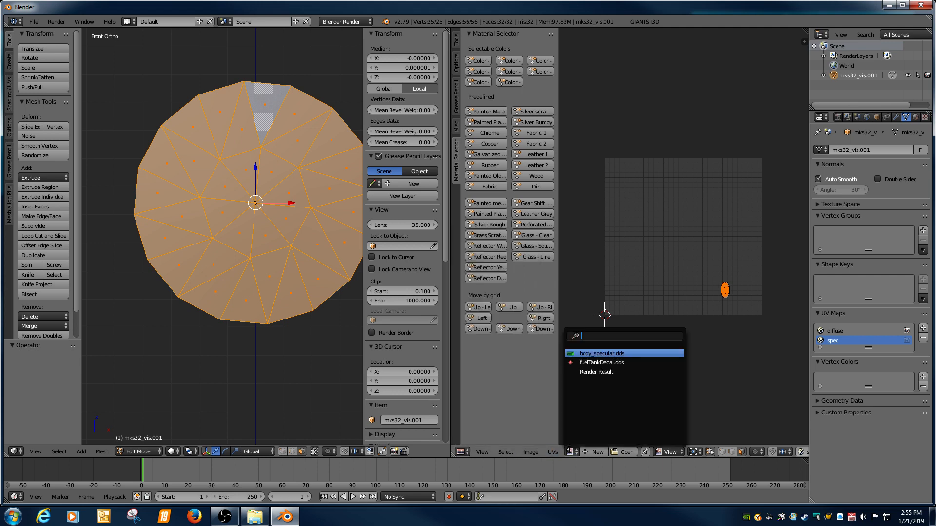
pyautogui.click(591, 353)
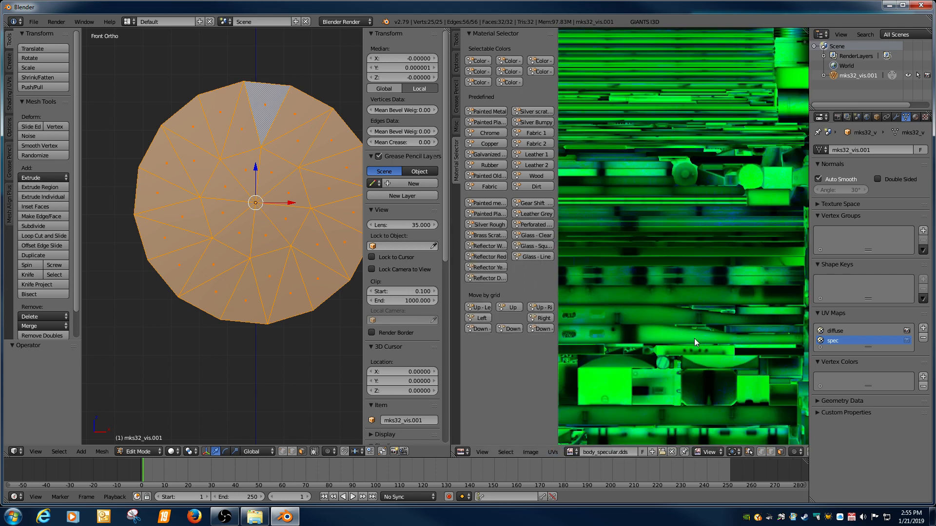
pyautogui.scroll(-5, 694, 339)
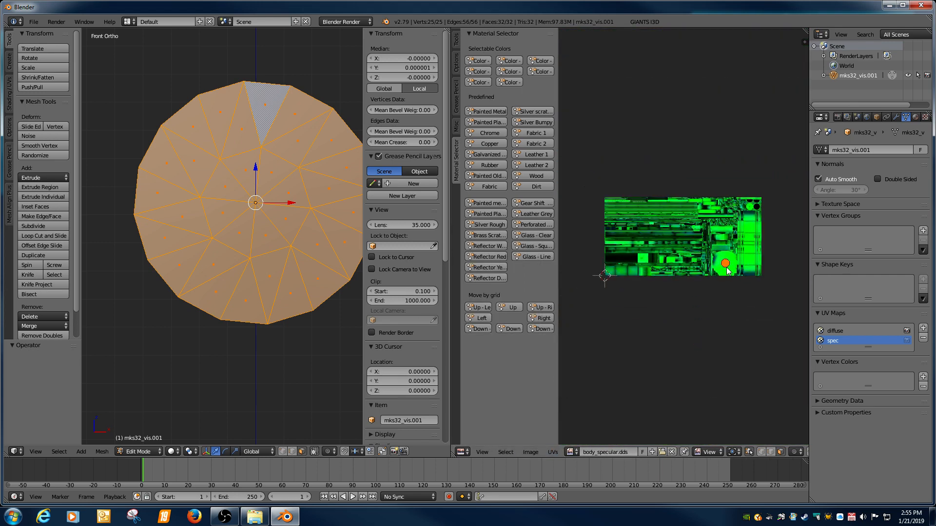
pyautogui.scroll(2, 736, 285)
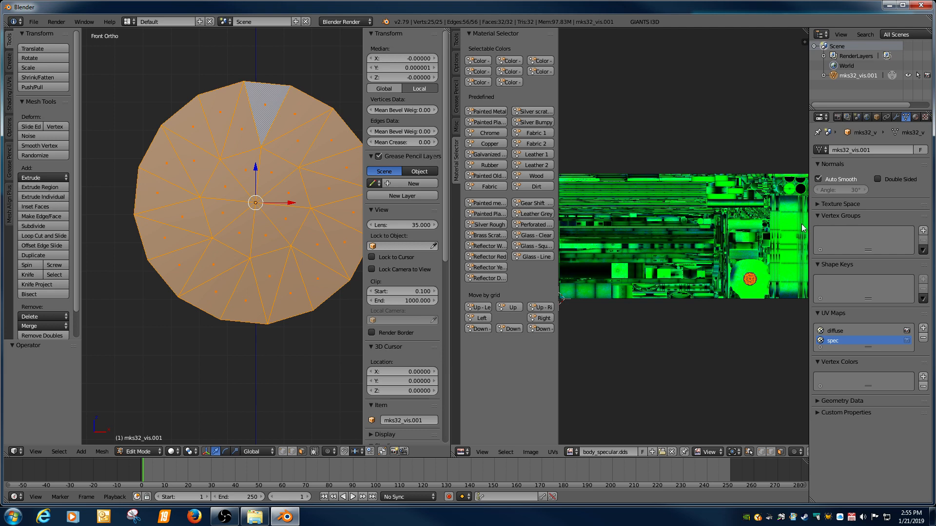
# Make the diffuse UV map active and display fuelTankDecal.dds behind its UVs in the UV editor
pyautogui.click(835, 331)
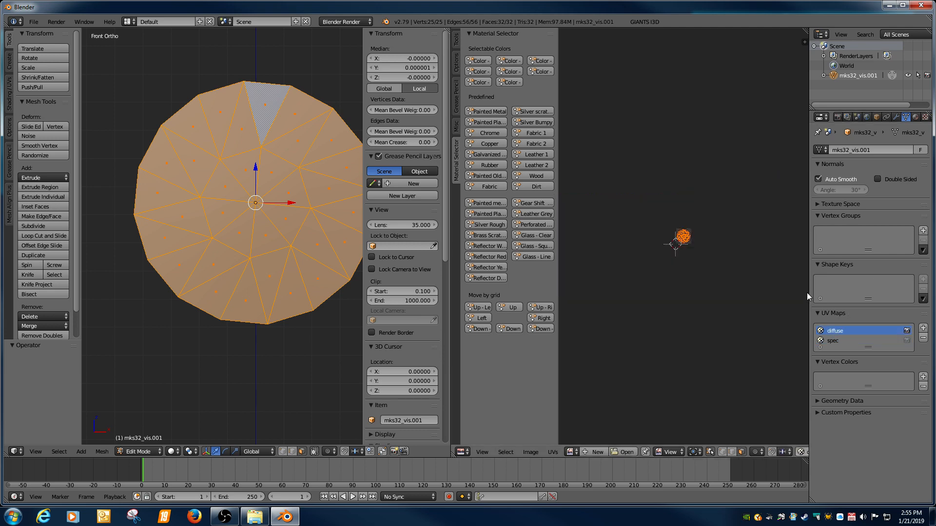
pyautogui.click(572, 451)
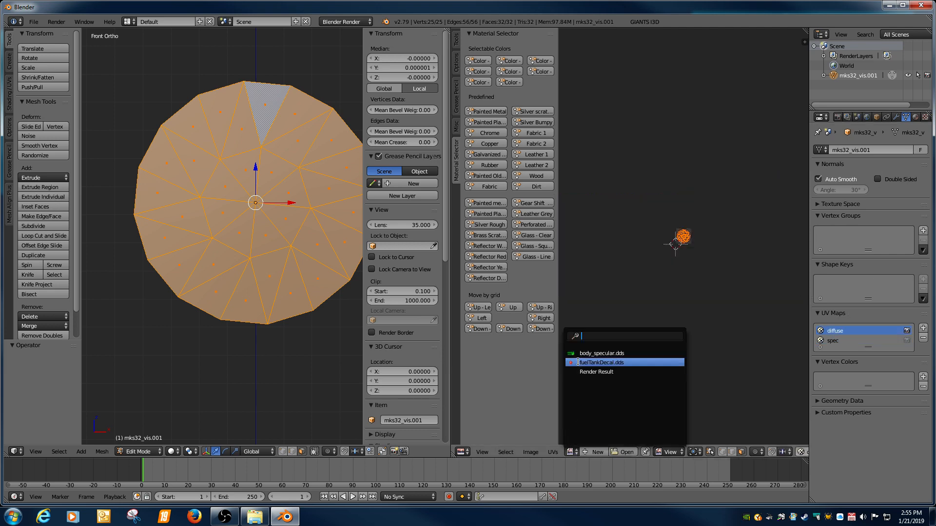
pyautogui.click(609, 363)
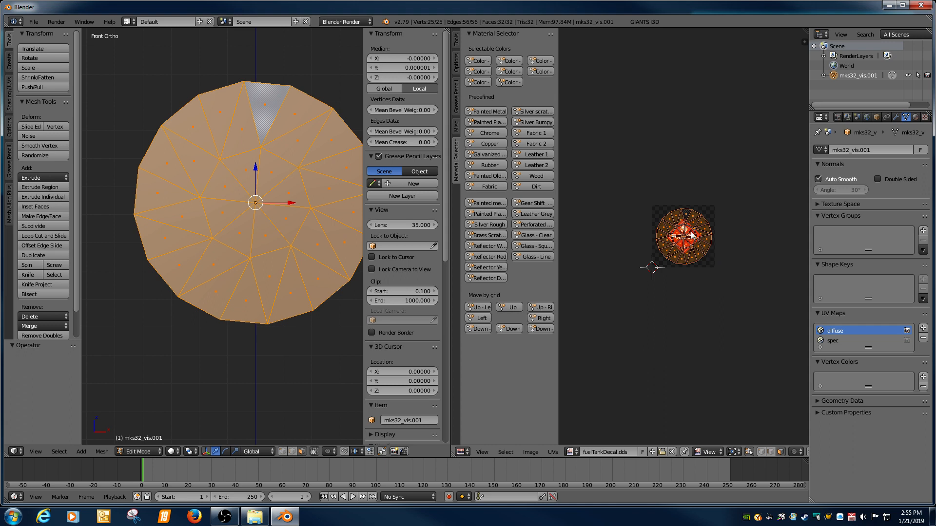
# Review decal_mat and the image, UV map and influence settings of its spec and diffuse textures
pyautogui.click(915, 117)
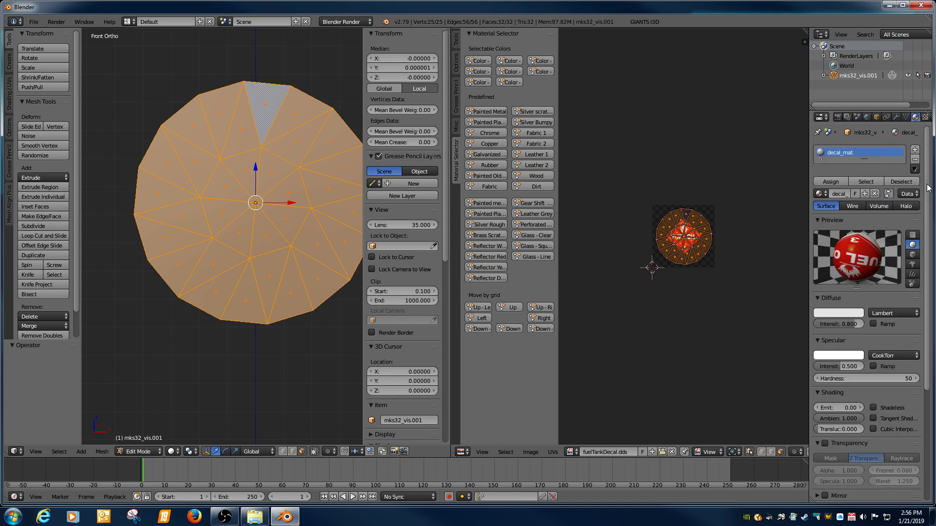
pyautogui.moveTo(928, 188)
pyautogui.mouseDown()
pyautogui.moveTo(930, 278)
pyautogui.moveTo(928, 197)
pyautogui.mouseUp()
pyautogui.click(925, 117)
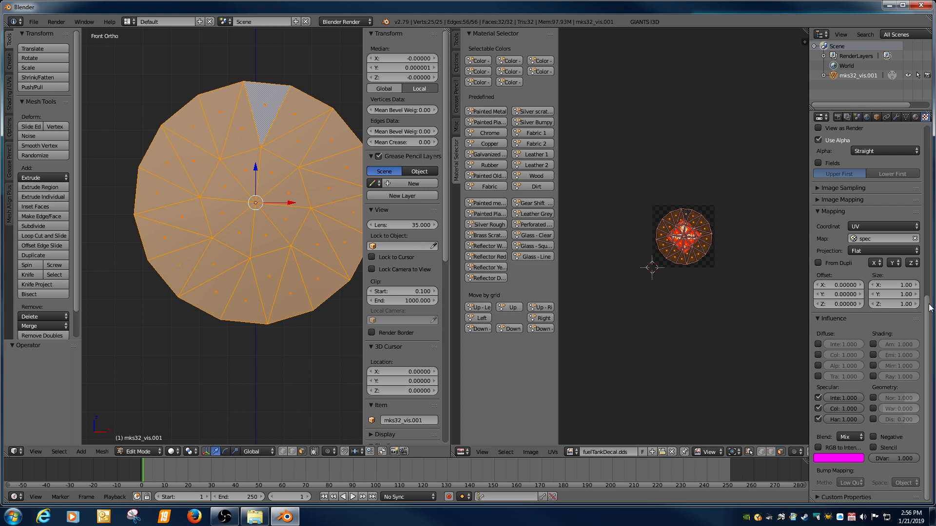
pyautogui.scroll(1, 928, 315)
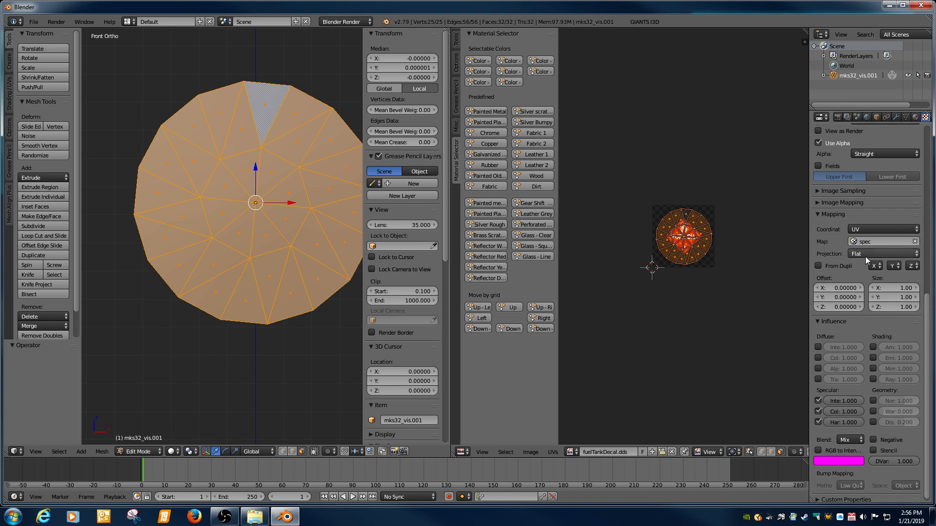
pyautogui.scroll(5, 927, 291)
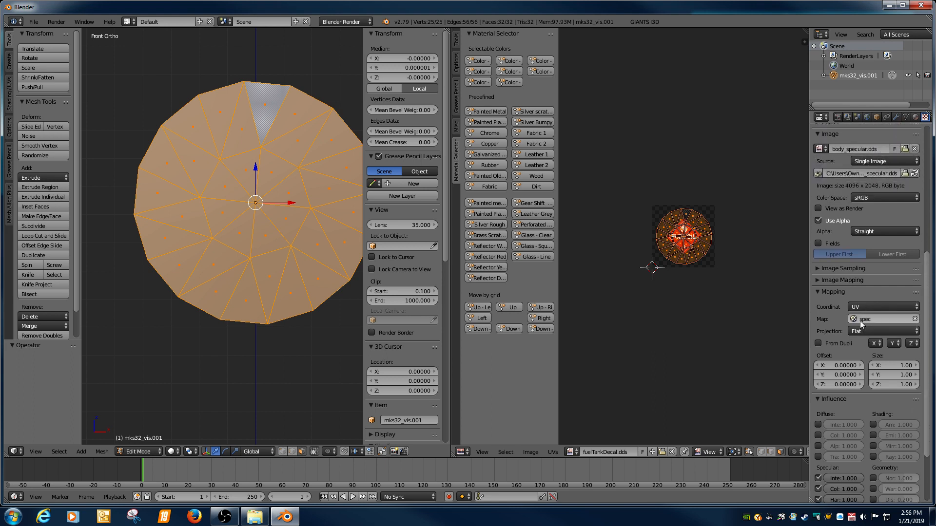
pyautogui.scroll(10, 930, 302)
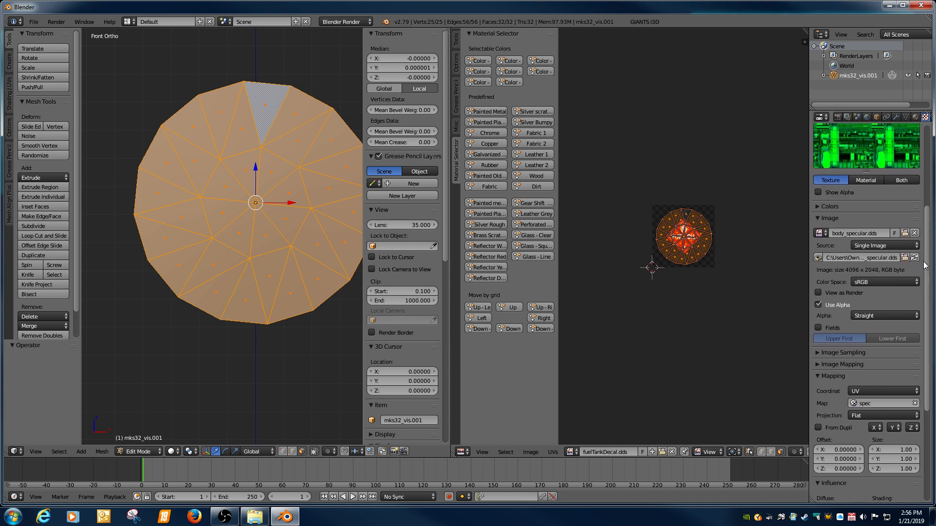
pyautogui.scroll(1, 922, 200)
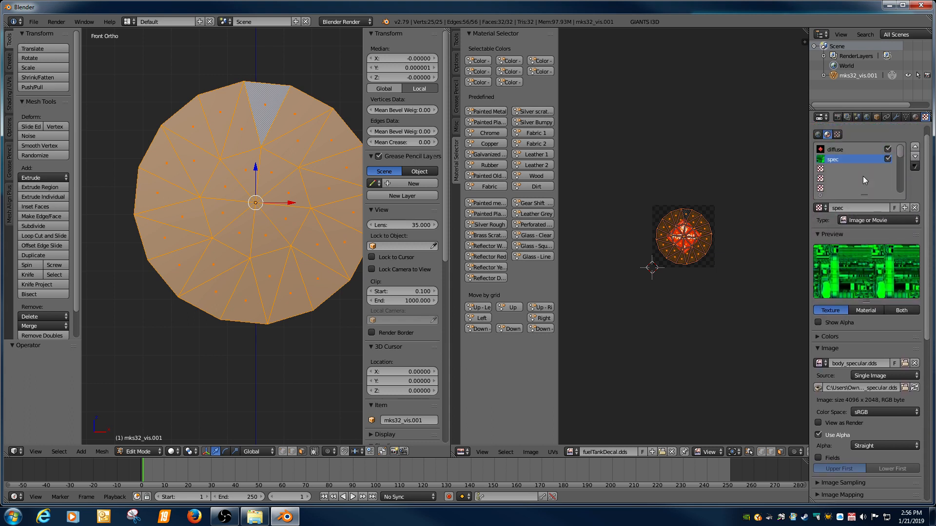
pyautogui.click(830, 151)
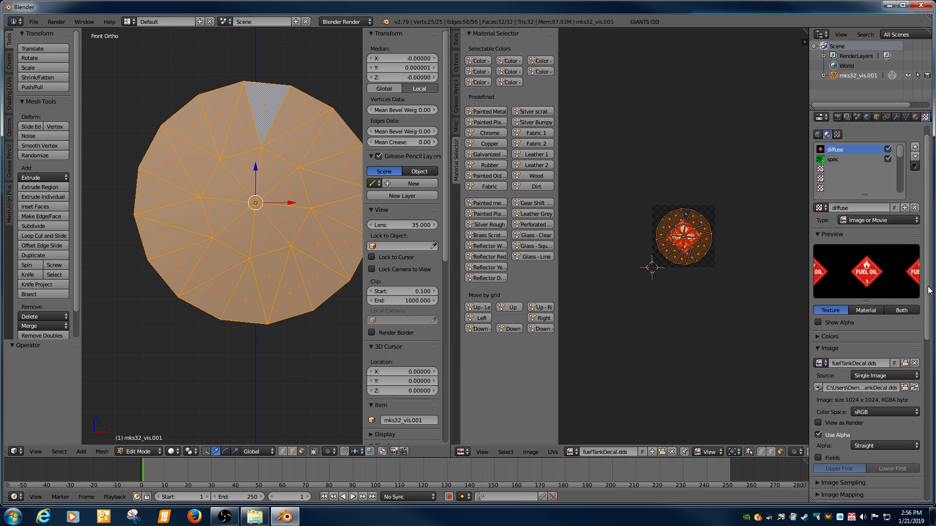
pyautogui.scroll(-12, 929, 290)
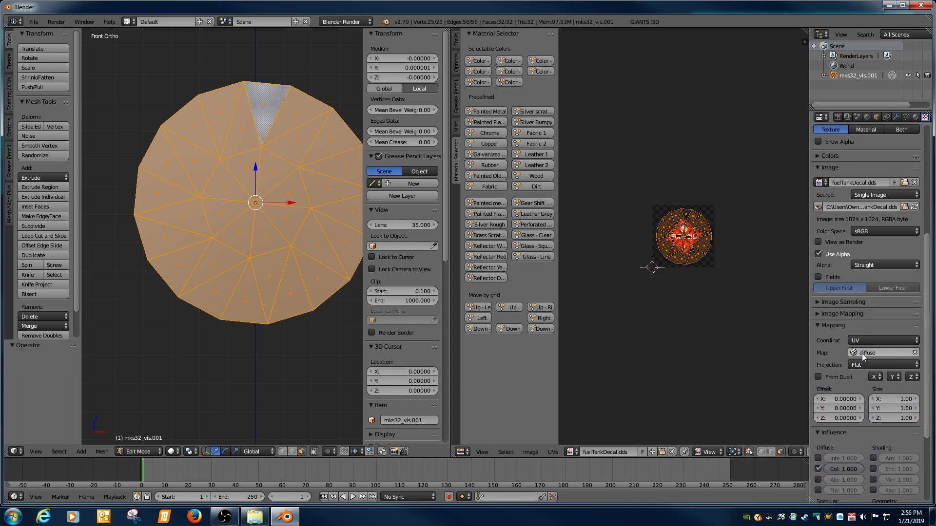
pyautogui.scroll(-6, 843, 418)
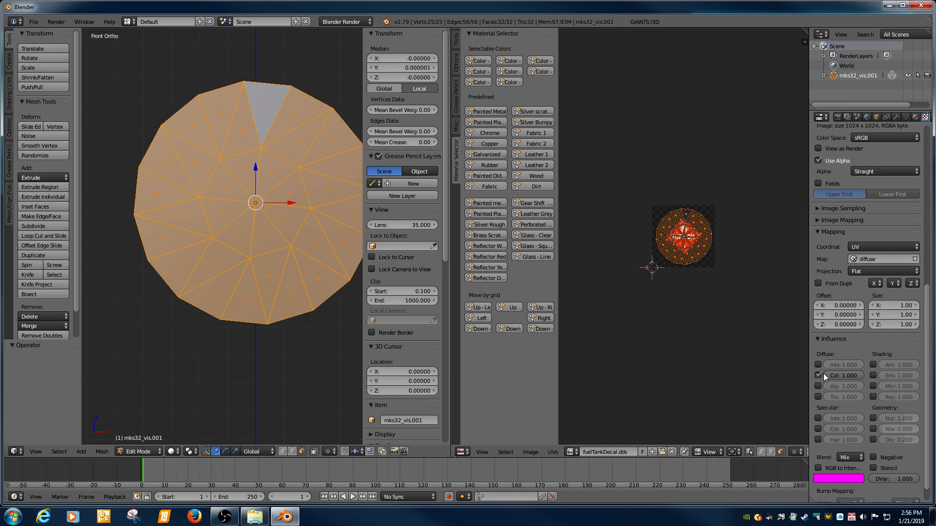
# Export the scene as a GIANTS I3D file named fuelDecal.i3d into the decal folder on the Desktop
pyautogui.scroll(19, 926, 343)
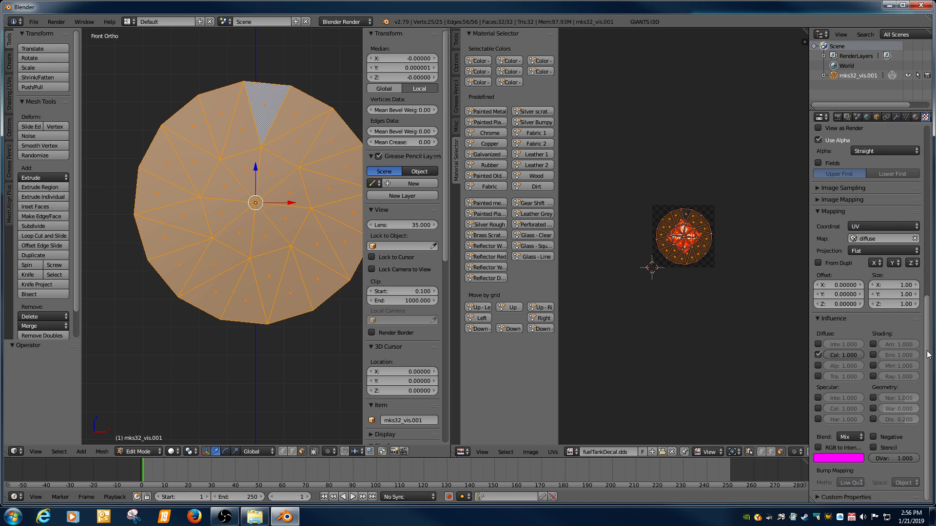
pyautogui.click(33, 22)
pyautogui.moveTo(44, 222)
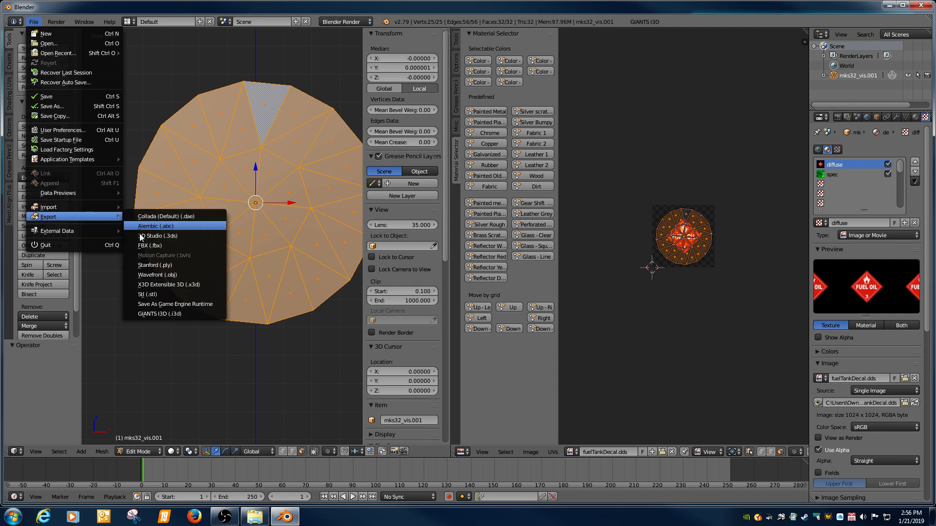
pyautogui.click(159, 313)
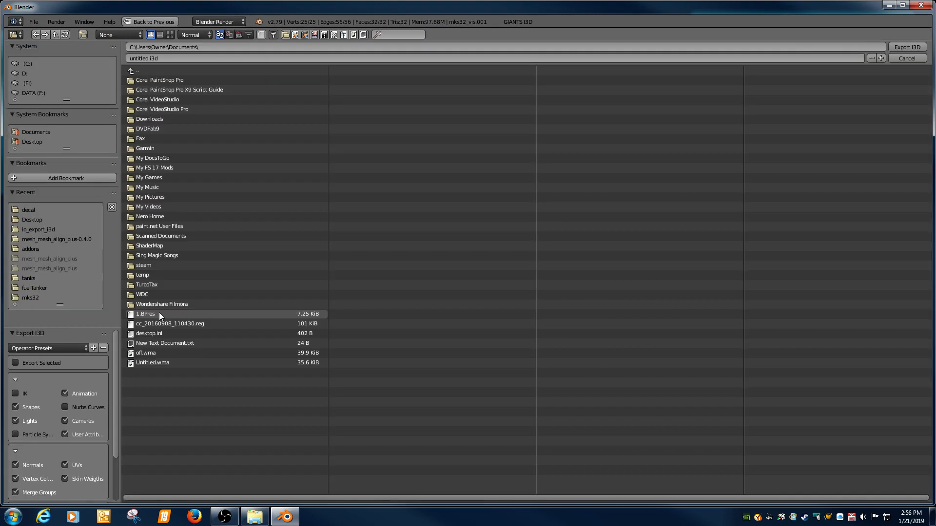
pyautogui.click(39, 142)
pyautogui.click(146, 100)
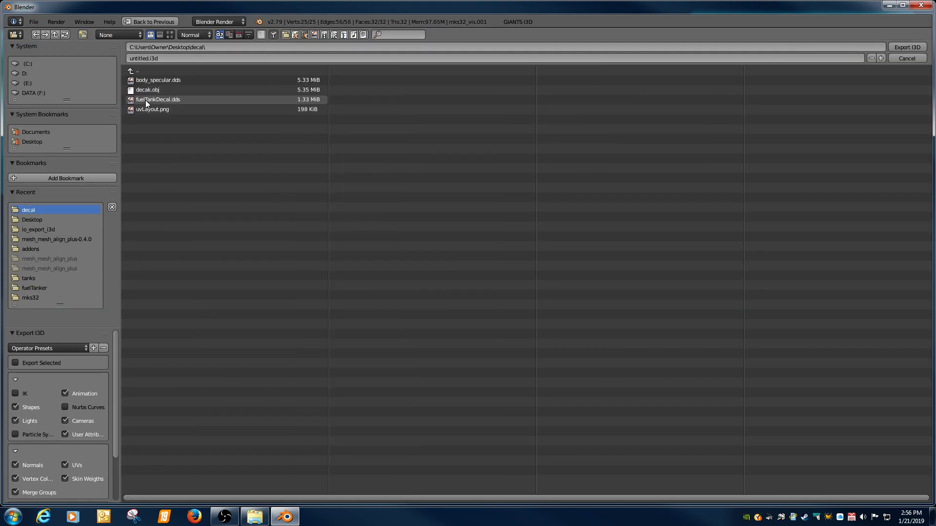
pyautogui.click(168, 58)
pyautogui.write('fuelDecal')
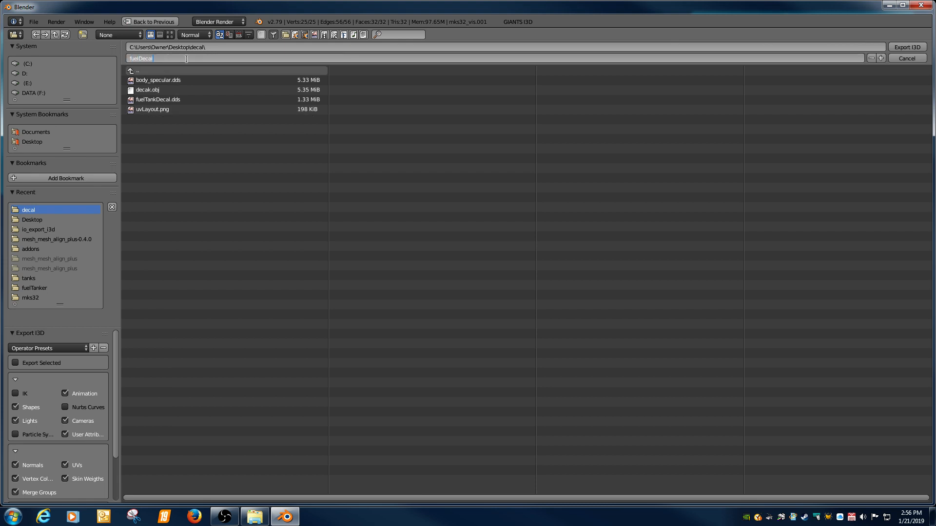
pyautogui.press('Return')
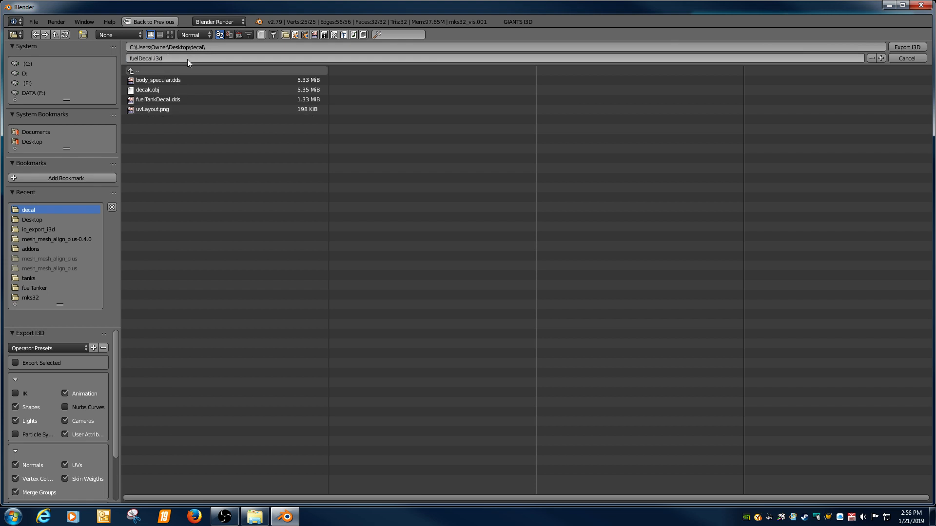
pyautogui.click(898, 47)
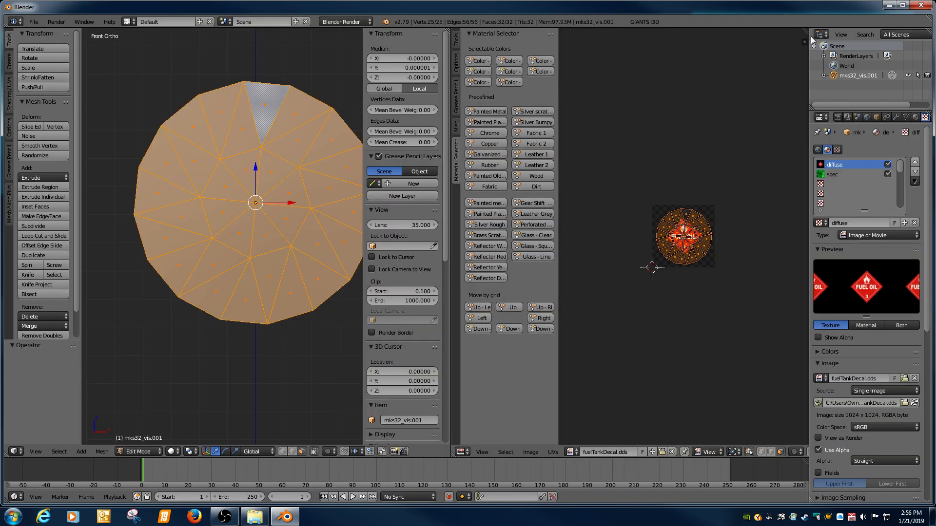
# Switch to Windows Explorer and open FS2019\test\FS19_liquidStoragePack on the F: drive, keeping the decal folder window open
pyautogui.click(889, 5)
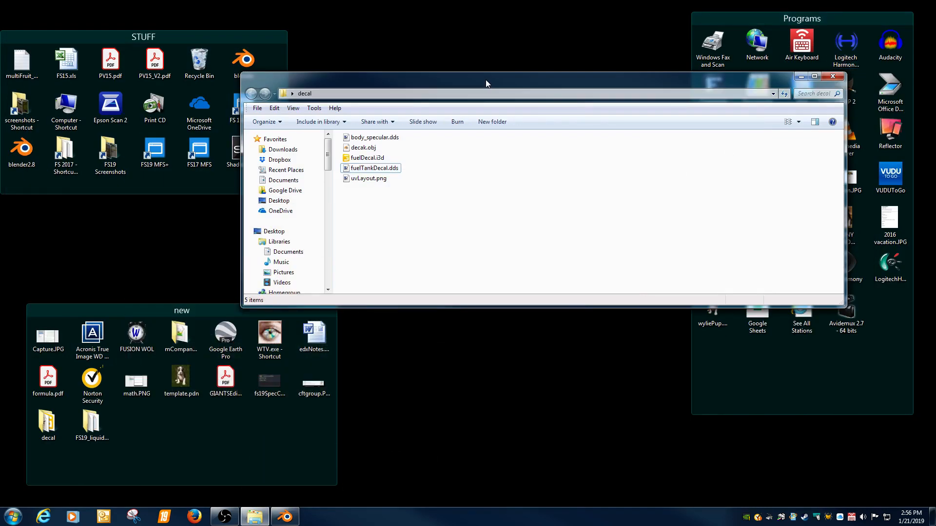
pyautogui.moveTo(485, 80); pyautogui.dragTo(568, 54)
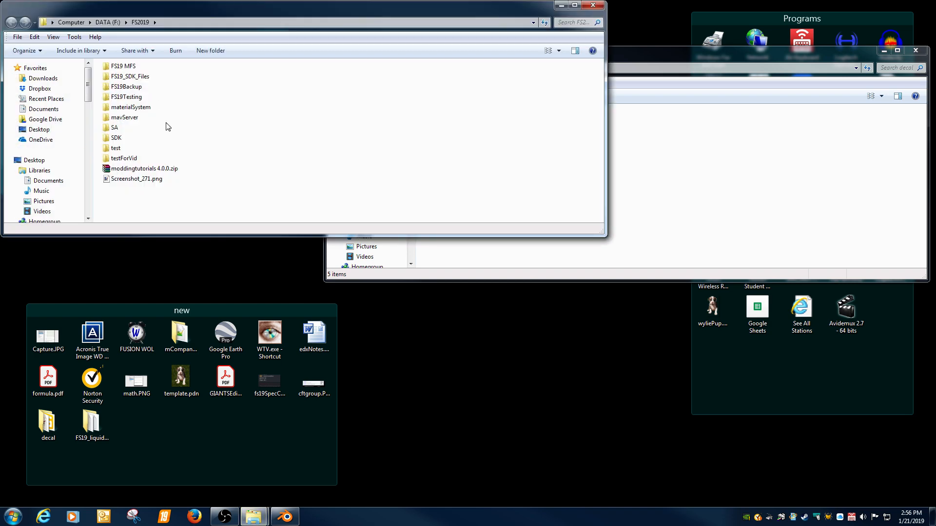
pyautogui.doubleClick(125, 148)
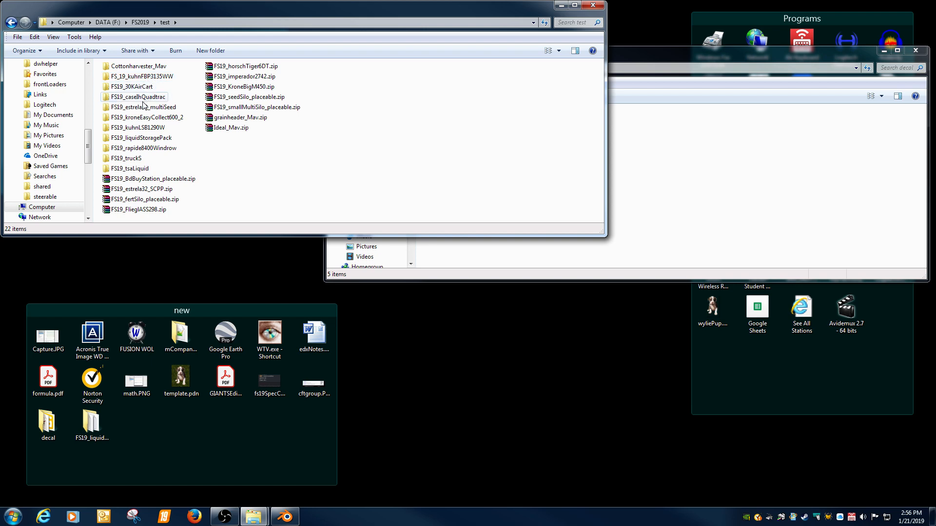
pyautogui.doubleClick(141, 138)
pyautogui.moveTo(181, 7); pyautogui.dragTo(651, 48)
# Copy fuelDecal.i3d from the decal folder into the FS19_liquidStoragePack folder
pyautogui.click(447, 134)
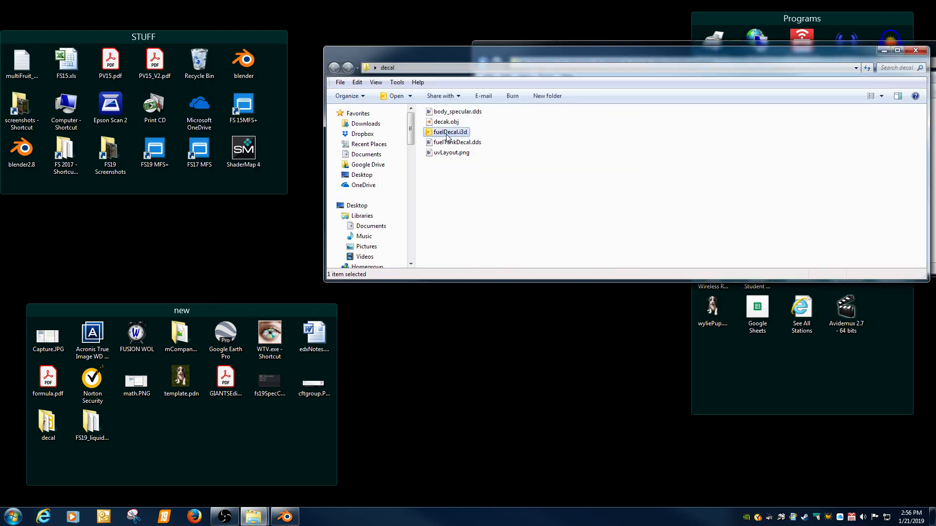
pyautogui.moveTo(515, 55); pyautogui.dragTo(338, 254)
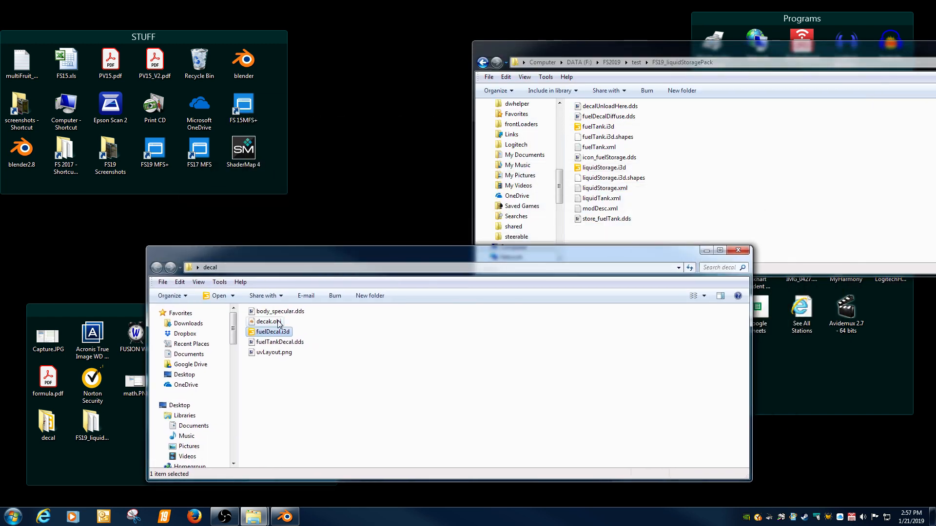
pyautogui.moveTo(271, 333); pyautogui.dragTo(738, 188, button='right')
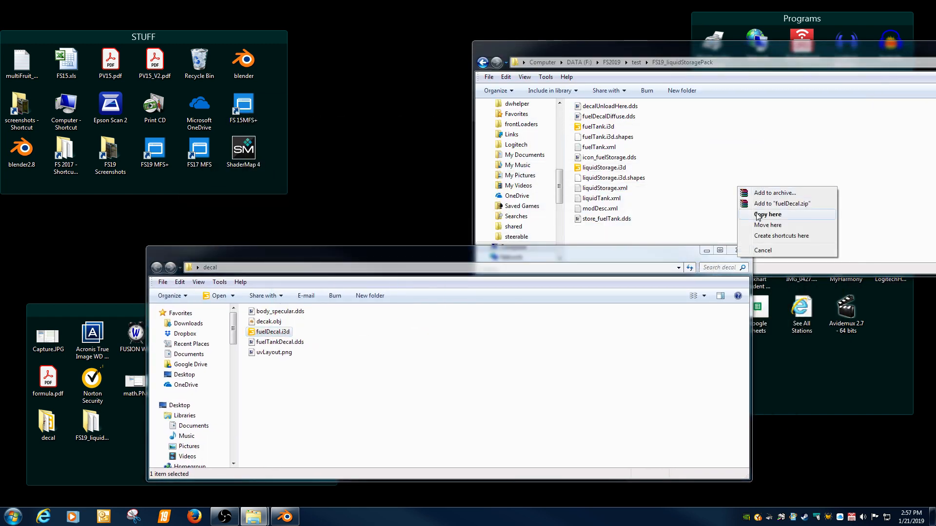
pyautogui.click(768, 215)
pyautogui.moveTo(451, 257); pyautogui.dragTo(405, 251)
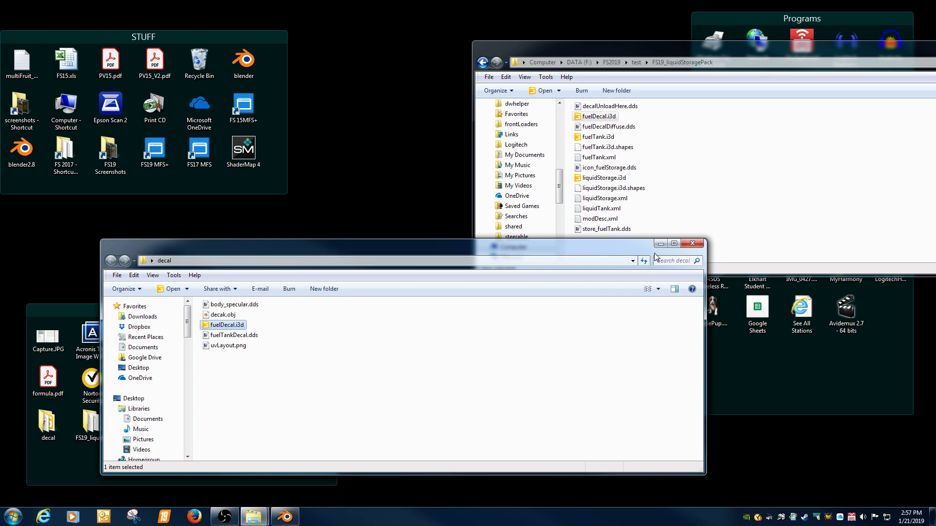
# Copy fuelTankDecal.dds from the decal folder into the FS19_liquidStoragePack folder
pyautogui.click(231, 337)
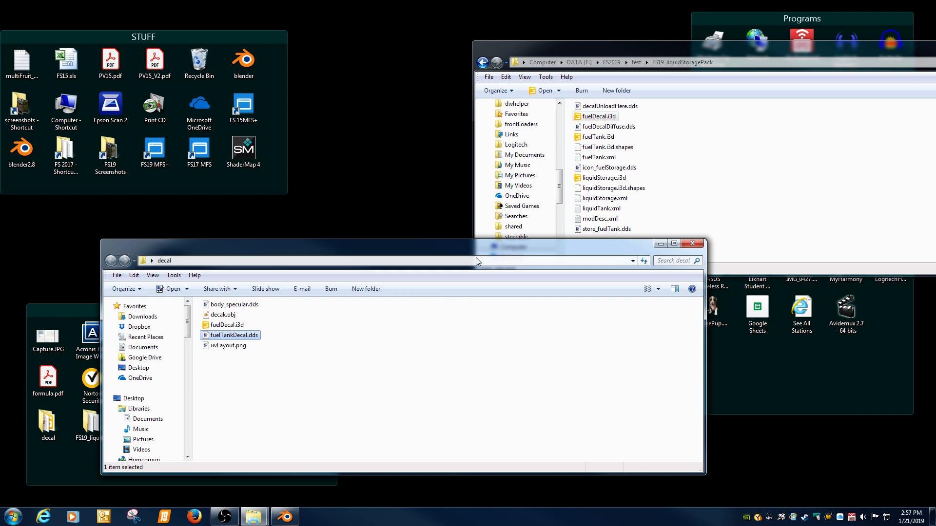
pyautogui.moveTo(480, 251); pyautogui.dragTo(479, 264)
pyautogui.moveTo(246, 352); pyautogui.dragTo(729, 188, button='right')
pyautogui.click(753, 219)
pyautogui.click(702, 183)
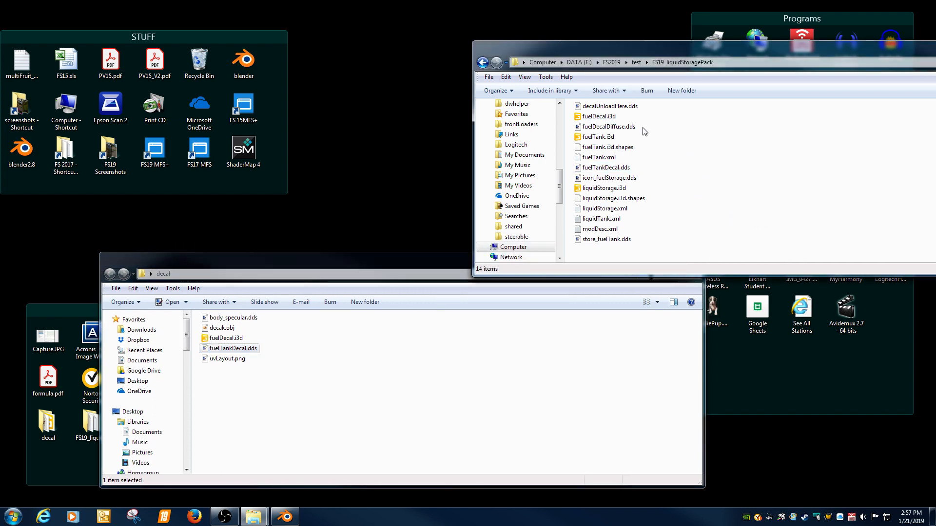
# Open the copied fuelDecal.i3d from FS19_liquidStoragePack for text editing in Notepad++
pyautogui.doubleClick(594, 117)
pyautogui.click(598, 179)
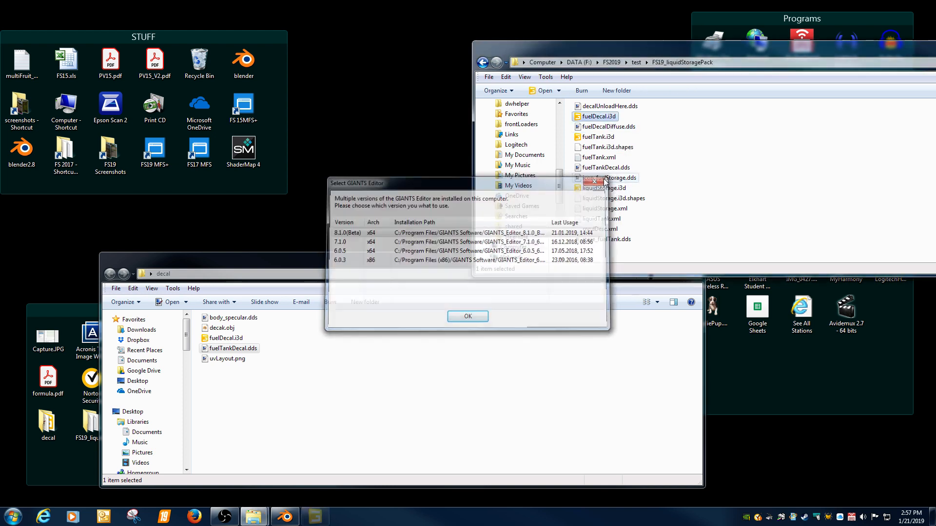
pyautogui.rightClick(596, 118)
pyautogui.click(607, 136)
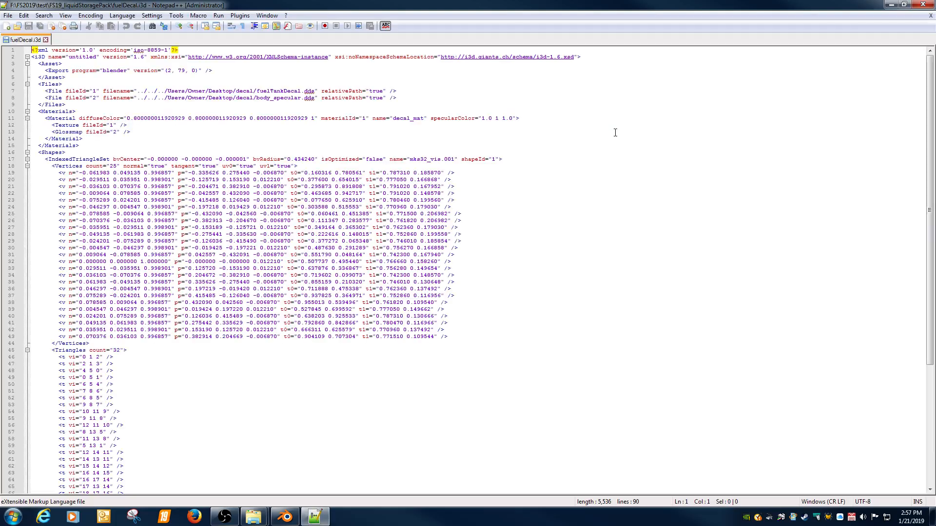
pyautogui.moveTo(422, 6); pyautogui.dragTo(564, 195)
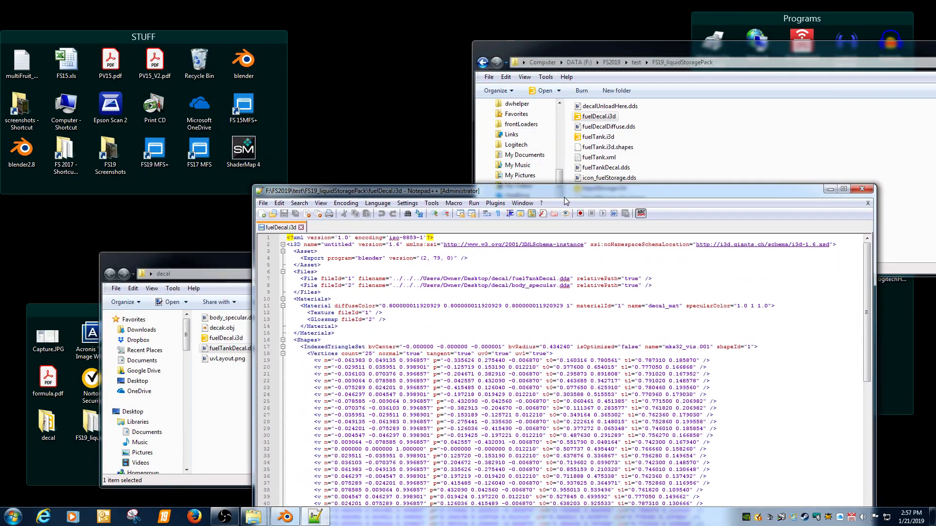
# Remove the folder path from the fileId 1 entry so its filename is only fuelTankDecal.dds
pyautogui.click(512, 278)
pyautogui.press('BackSpace')
pyautogui.press('BackSpace')
pyautogui.press('BackSpace')
pyautogui.press('BackSpace')
pyautogui.press('BackSpace')
pyautogui.press('BackSpace')
pyautogui.press('BackSpace')
pyautogui.press('BackSpace')
pyautogui.press('BackSpace')
pyautogui.press('BackSpace')
pyautogui.press('BackSpace')
pyautogui.press('BackSpace')
pyautogui.press('BackSpace')
pyautogui.press('BackSpace')
pyautogui.press('BackSpace')
pyautogui.press('BackSpace')
pyautogui.press('BackSpace')
pyautogui.press('BackSpace')
pyautogui.press('BackSpace')
pyautogui.press('BackSpace')
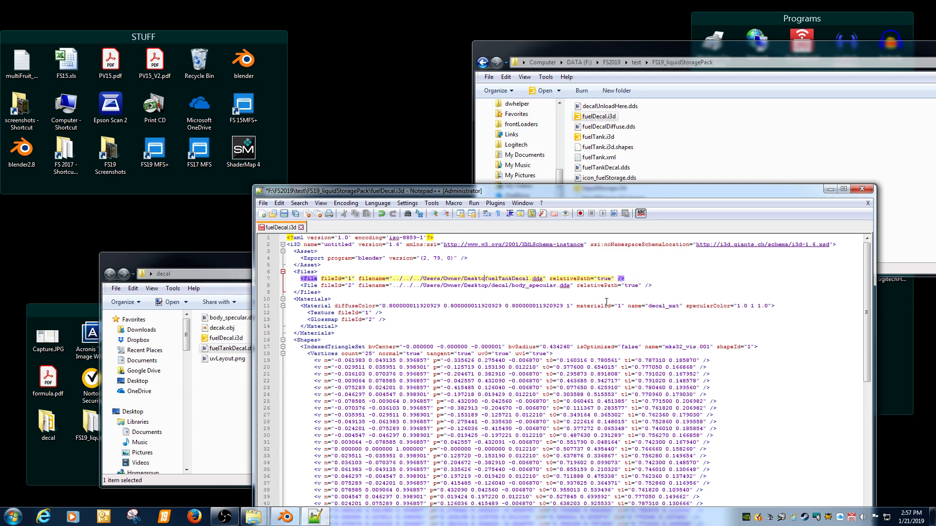
pyautogui.press('BackSpace')
pyautogui.press('BackSpace')
pyautogui.press('BackSpace')
pyautogui.press('BackSpace')
pyautogui.press('BackSpace')
pyautogui.press('BackSpace')
pyautogui.press('BackSpace')
pyautogui.press('BackSpace')
pyautogui.press('BackSpace')
pyautogui.press('BackSpace')
pyautogui.press('BackSpace')
pyautogui.press('BackSpace')
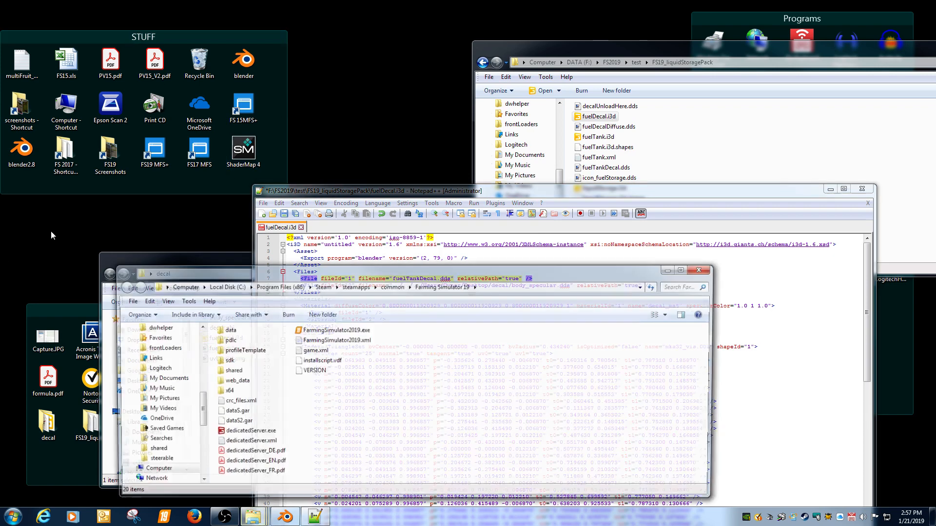
# In Windows Explorer, browse from the Farming Simulator 19 install folder to data\vehicles\lizard\mks32
pyautogui.moveTo(331, 278); pyautogui.dragTo(677, 64)
pyautogui.doubleClick(586, 122)
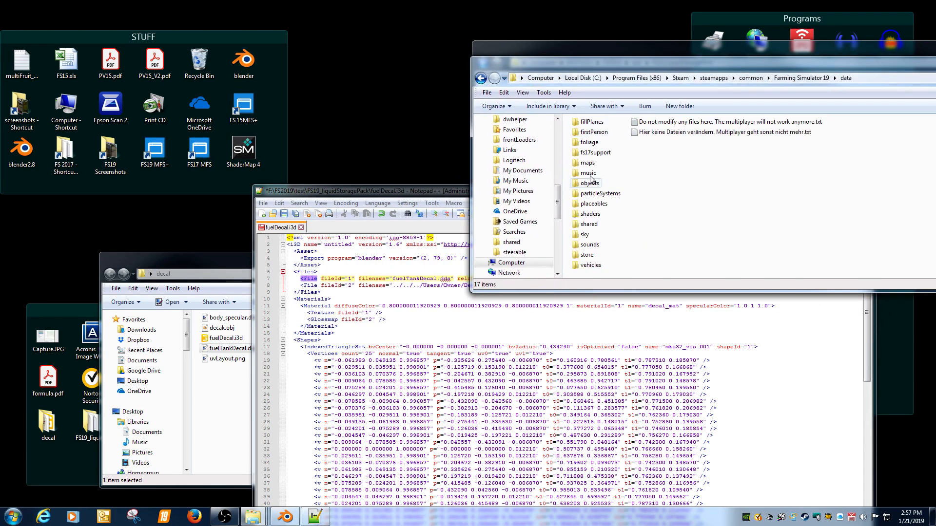
pyautogui.doubleClick(590, 264)
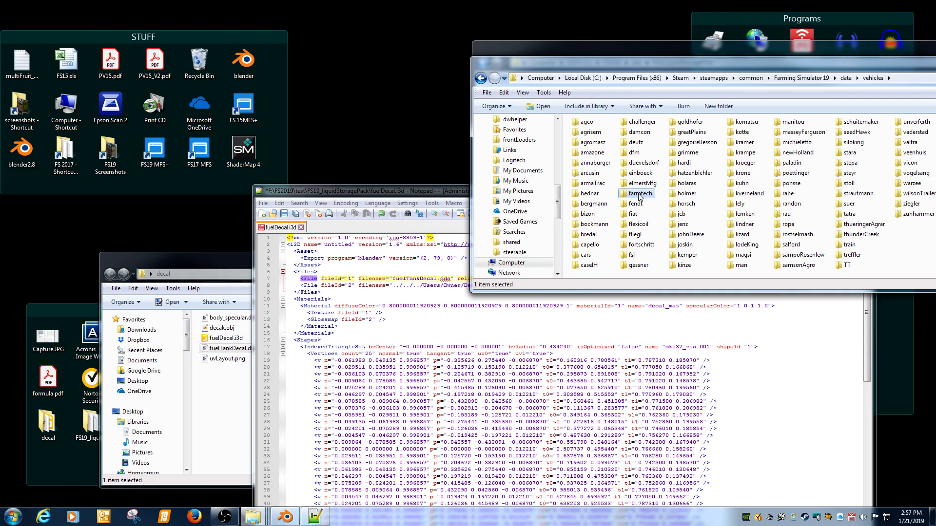
pyautogui.press('l')
pyautogui.doubleClick(744, 236)
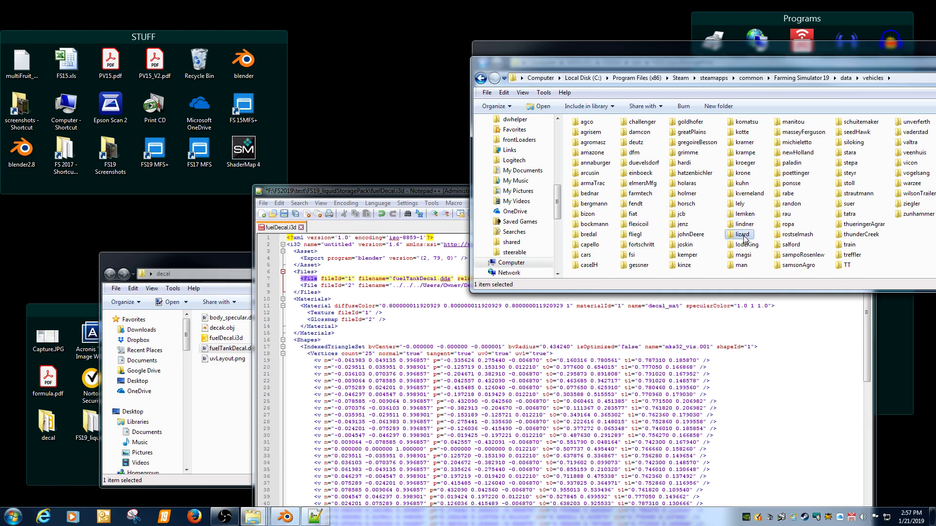
pyautogui.doubleClick(590, 164)
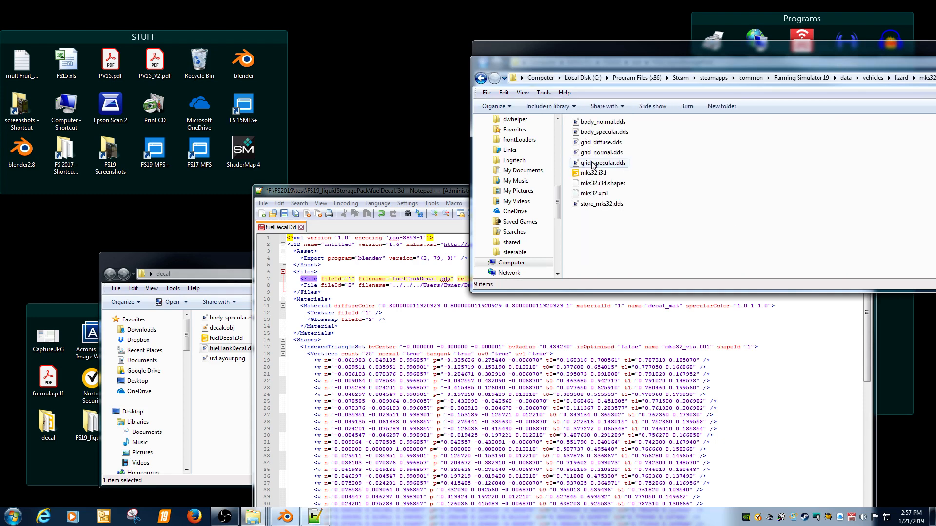
# Copy the mks32 folder's address and paste it over the desktop path preceding body_specular.dds in the fileId 2 entry
pyautogui.moveTo(707, 64); pyautogui.dragTo(471, 38)
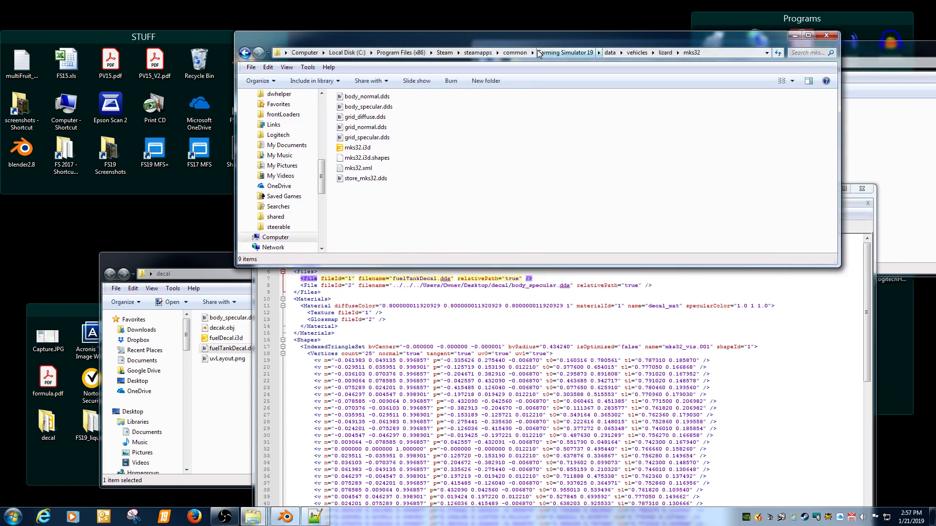
pyautogui.rightClick(540, 55)
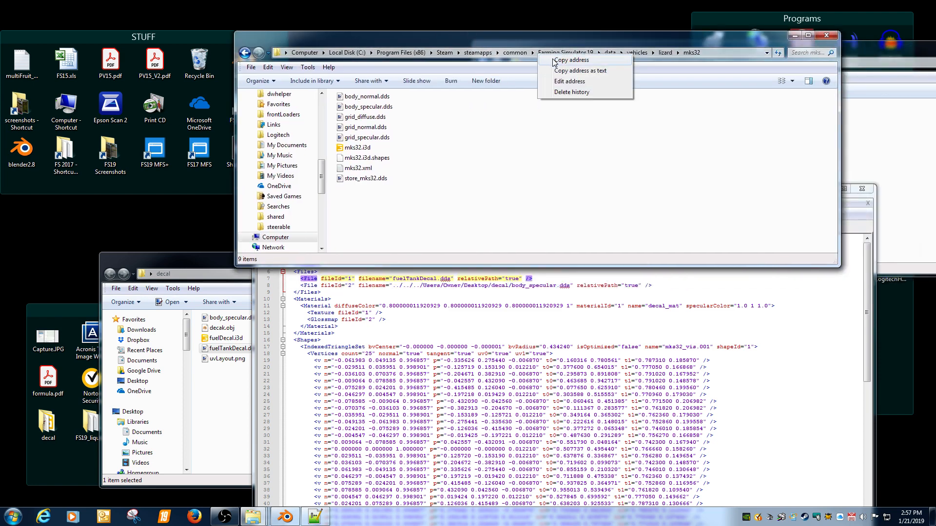
pyautogui.click(570, 60)
pyautogui.click(827, 35)
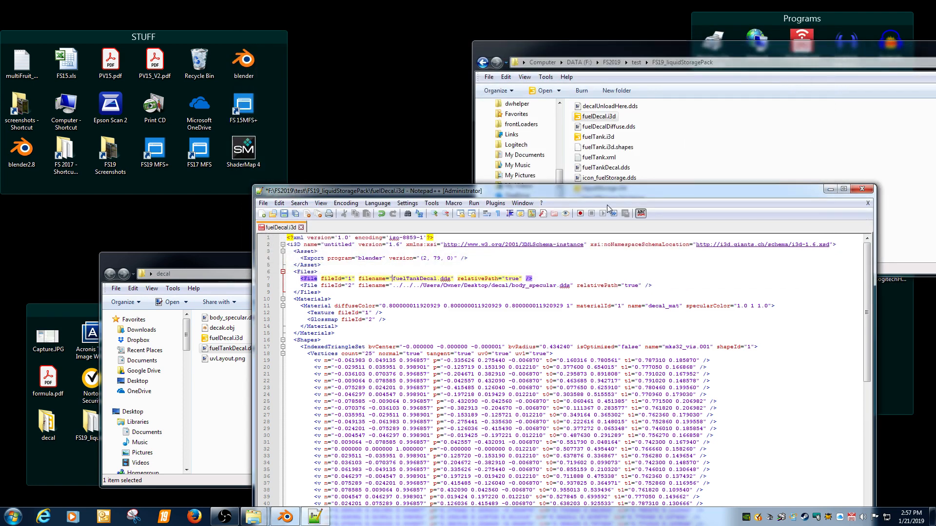
pyautogui.moveTo(608, 192); pyautogui.dragTo(606, 113)
pyautogui.moveTo(392, 208); pyautogui.dragTo(512, 208)
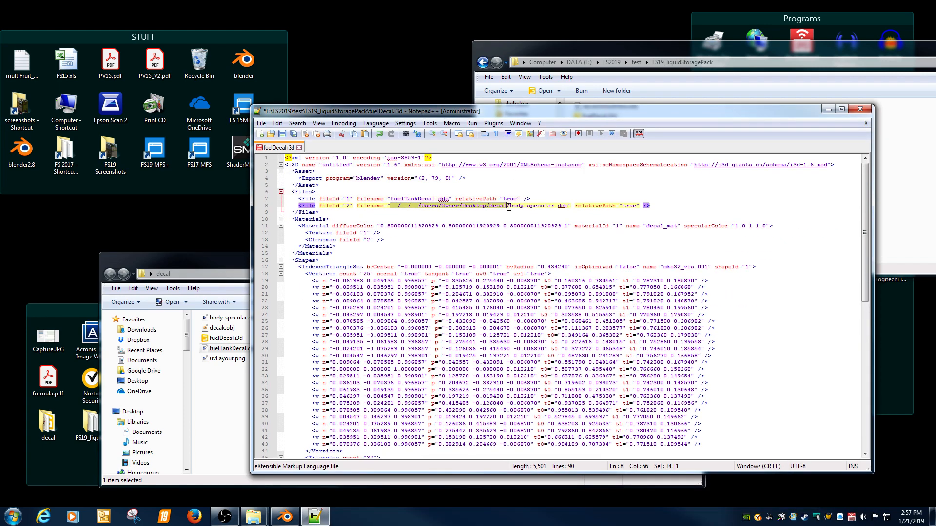
pyautogui.hotkey('ctrl', 'v')
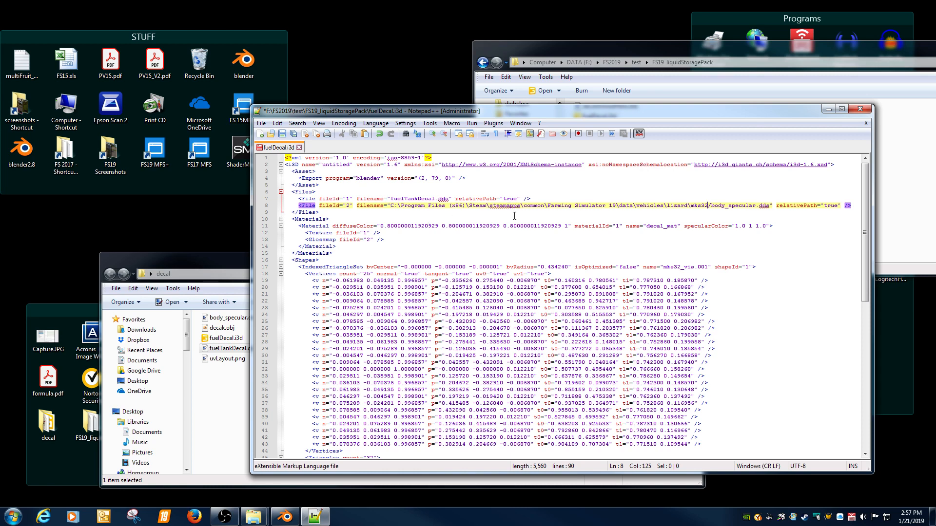
# Strip everything before the data folder from the fileId 2 path and prefix it with $ so it starts with $data
pyautogui.click(619, 205)
pyautogui.press('BackSpace')
pyautogui.press('BackSpace')
pyautogui.press('BackSpace')
pyautogui.press('BackSpace')
pyautogui.press('BackSpace')
pyautogui.press('BackSpace')
pyautogui.press('BackSpace')
pyautogui.press('BackSpace')
pyautogui.press('BackSpace')
pyautogui.press('BackSpace')
pyautogui.press('BackSpace')
pyautogui.press('BackSpace')
pyautogui.press('BackSpace')
pyautogui.press('BackSpace')
pyautogui.press('BackSpace')
pyautogui.press('BackSpace')
pyautogui.press('BackSpace')
pyautogui.press('BackSpace')
pyautogui.press('BackSpace')
pyautogui.press('BackSpace')
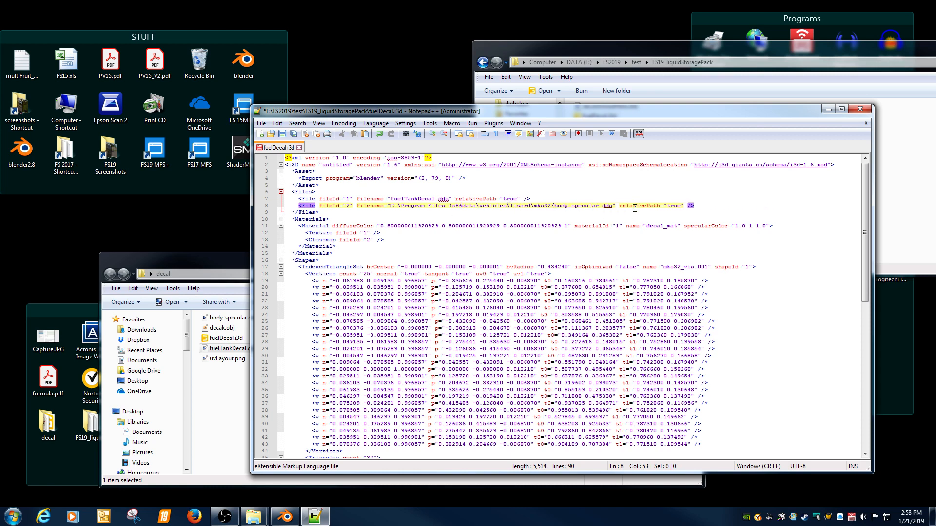
pyautogui.press('BackSpace')
pyautogui.press('BackSpace')
pyautogui.press('BackSpace')
pyautogui.press('BackSpace')
pyautogui.press('BackSpace')
pyautogui.press('BackSpace')
pyautogui.press('BackSpace')
pyautogui.press('BackSpace')
pyautogui.press('BackSpace')
pyautogui.press('BackSpace')
pyautogui.press('BackSpace')
pyautogui.press('BackSpace')
pyautogui.press('BackSpace')
pyautogui.press('BackSpace')
pyautogui.press('BackSpace')
pyautogui.press('BackSpace')
pyautogui.press('BackSpace')
pyautogui.press('BackSpace')
pyautogui.press('BackSpace')
pyautogui.press('BackSpace')
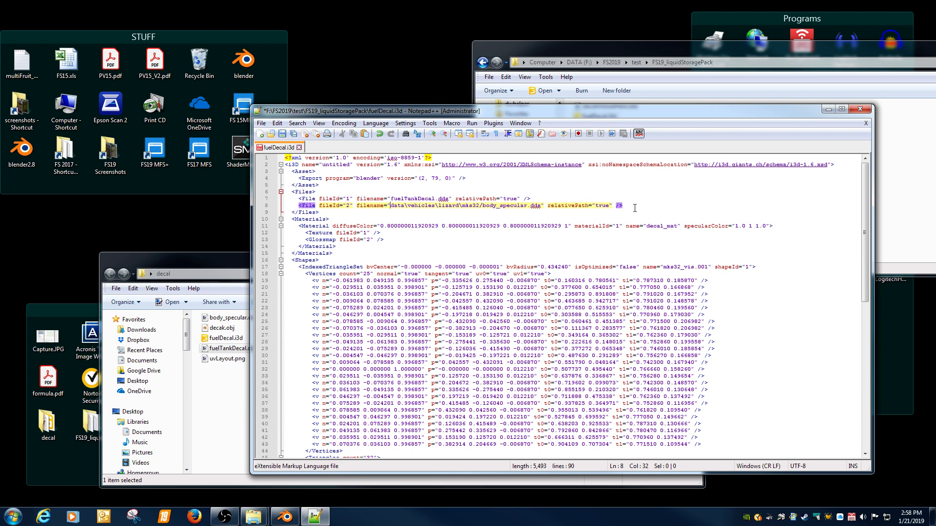
pyautogui.write('$')
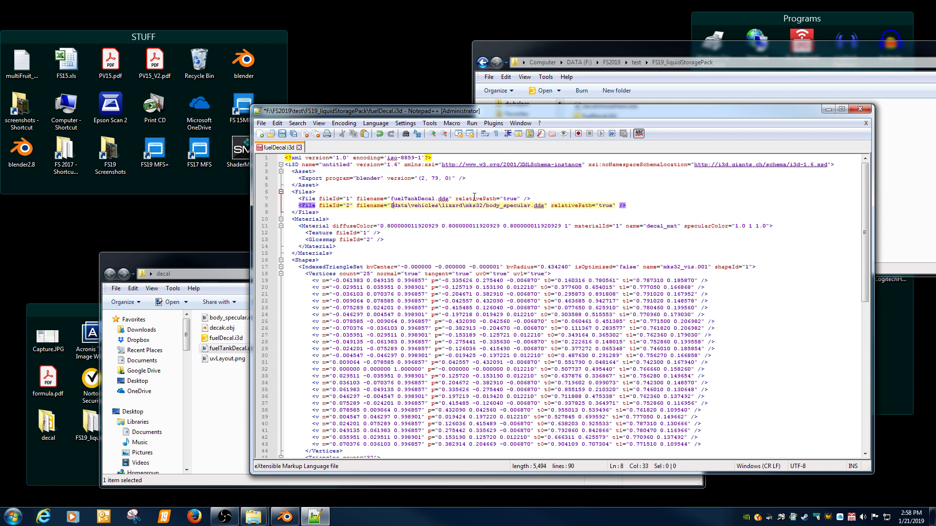
# Replace the path's backslashes with forward slashes to read $data/vehicles/lizard/mks32/body_specular.dds, and save fuelDecal.i3d
pyautogui.click(412, 209)
pyautogui.click(411, 205)
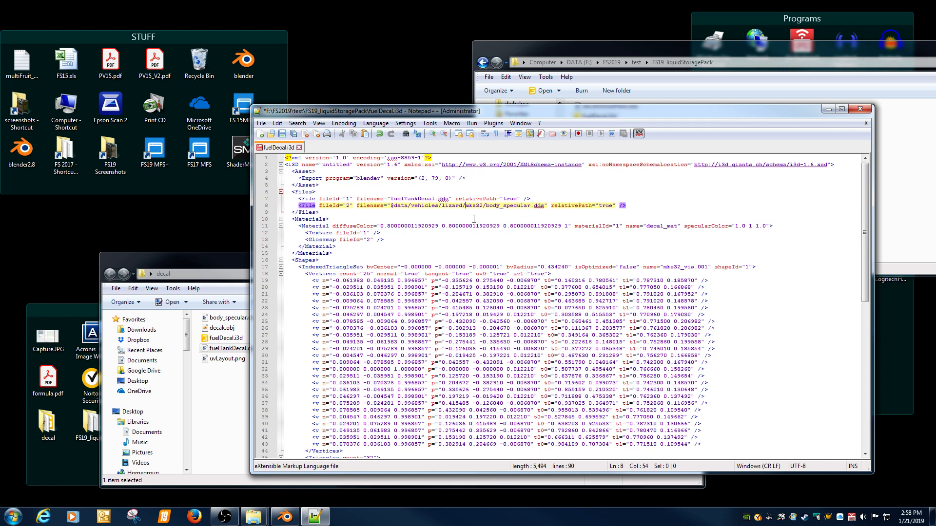
pyautogui.click(419, 206)
pyautogui.click(282, 134)
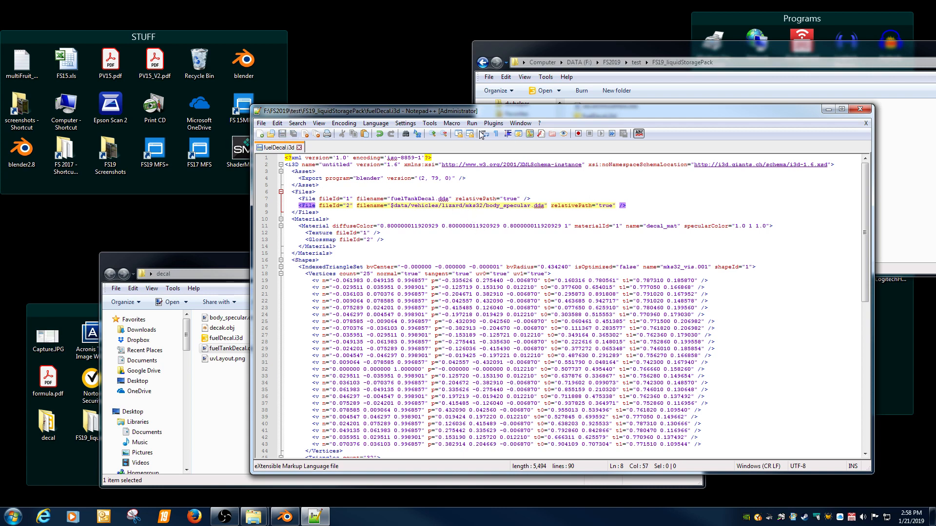
# Close fuelDecal.i3d in Notepad++ and open it from the FS19_liquidStoragePack folder in GIANTS Editor 8.1.0 (Beta)
pyautogui.click(866, 123)
pyautogui.click(865, 113)
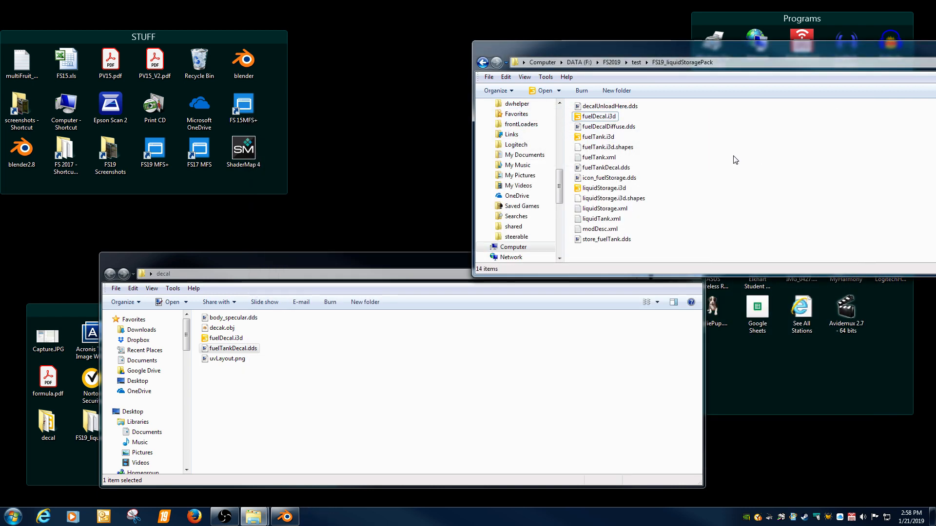
pyautogui.doubleClick(598, 116)
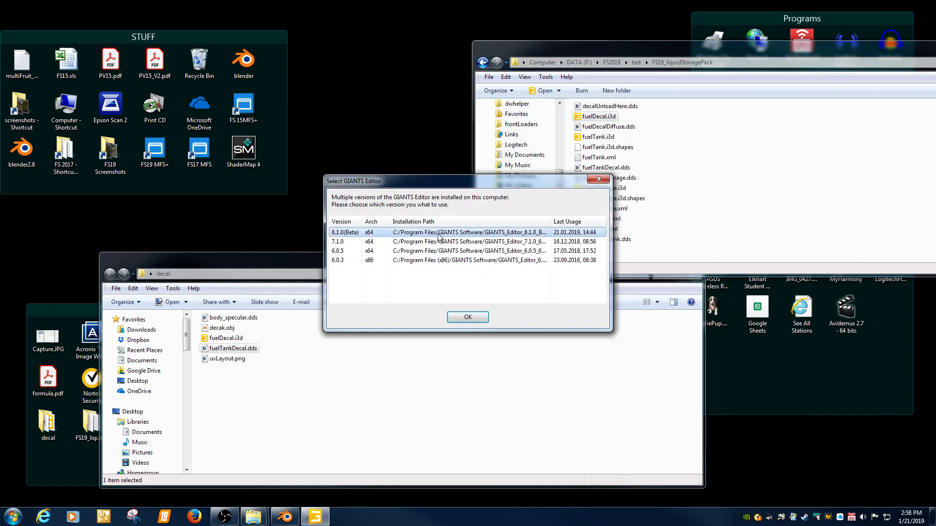
pyautogui.press('Return')
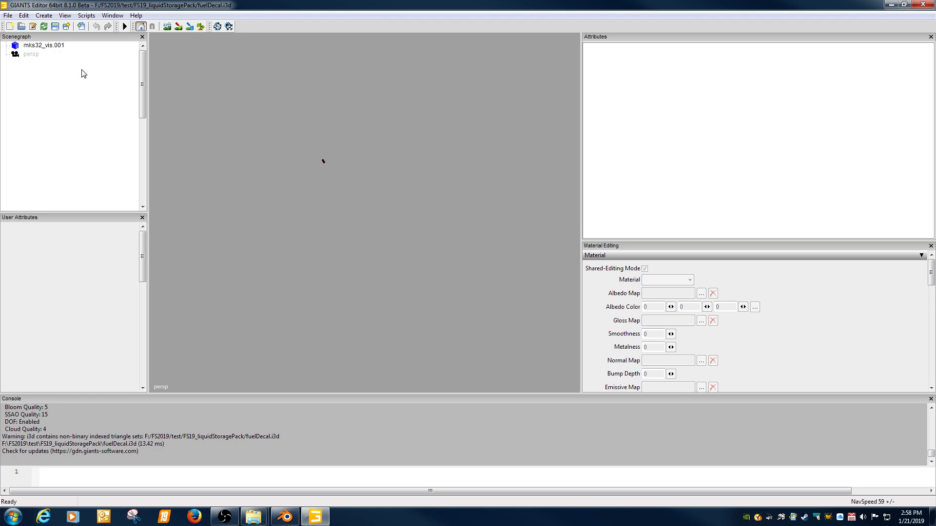
# Select the mks32_vis.001 shape and examine its decal texture and mesh up close from the front
pyautogui.click(46, 45)
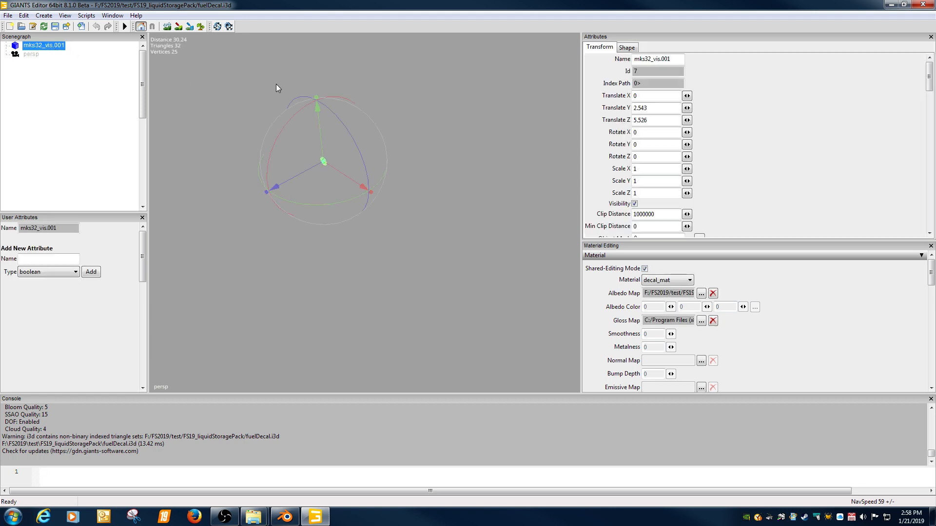
pyautogui.press('f')
pyautogui.scroll(-5, 477, 106)
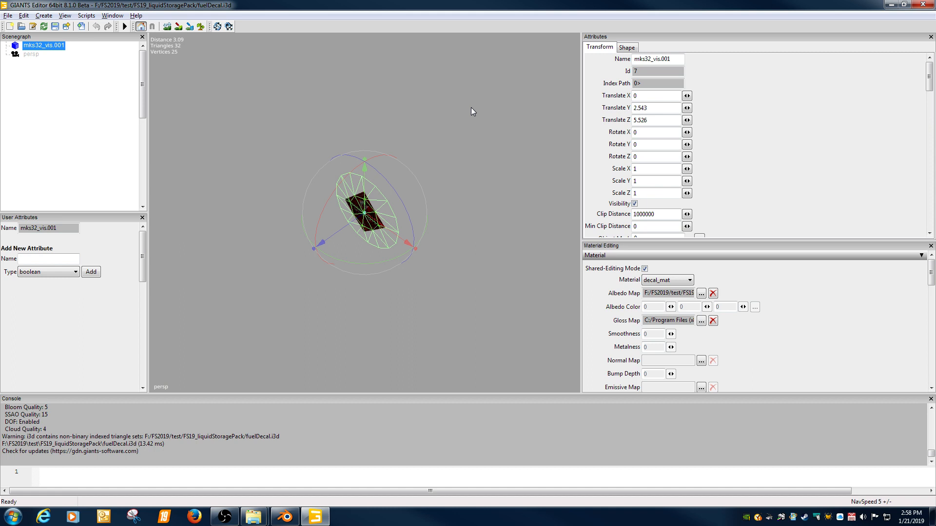
pyautogui.keyDown('alt'); pyautogui.moveTo(415, 143); pyautogui.dragTo(463, 101); pyautogui.keyUp('alt')
pyautogui.keyDown('alt'); pyautogui.moveTo(463, 100); pyautogui.dragTo(438, 153, button='middle'); pyautogui.keyUp('alt')
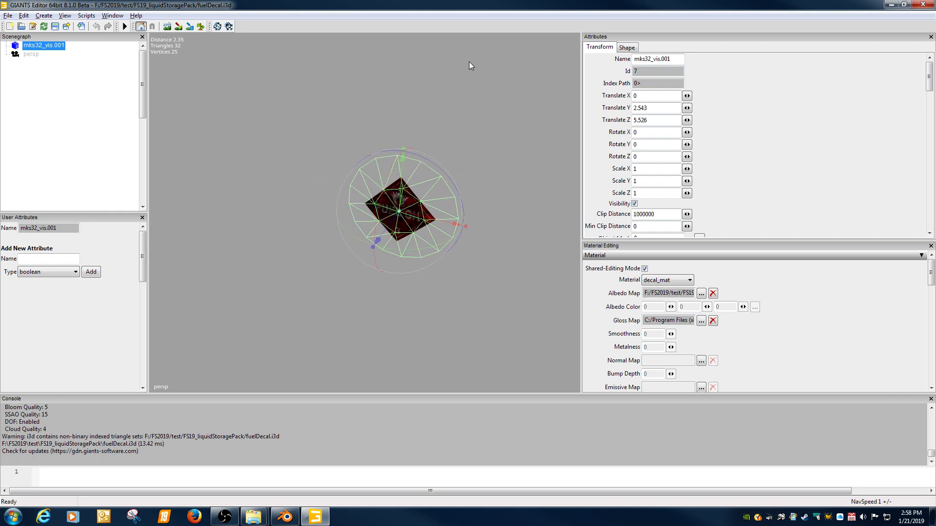
pyautogui.keyDown('alt'); pyautogui.moveTo(469, 62); pyautogui.dragTo(452, 95, button='right'); pyautogui.keyUp('alt')
pyautogui.keyDown('alt'); pyautogui.moveTo(453, 95); pyautogui.dragTo(466, 101); pyautogui.keyUp('alt')
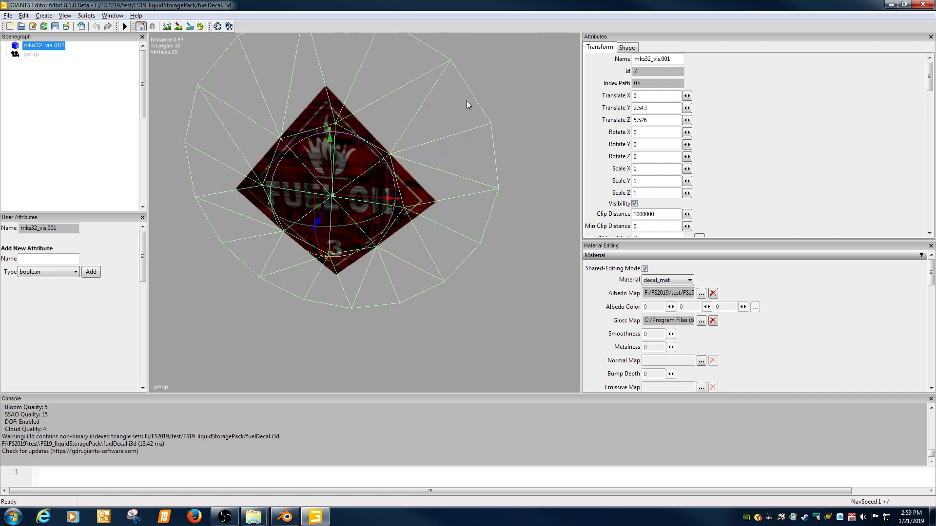
pyautogui.keyDown('alt'); pyautogui.moveTo(466, 100); pyautogui.dragTo(476, 92, button='middle'); pyautogui.keyUp('alt')
pyautogui.keyDown('alt'); pyautogui.moveTo(476, 91); pyautogui.dragTo(477, 75); pyautogui.keyUp('alt')
pyautogui.keyDown('alt'); pyautogui.moveTo(478, 75); pyautogui.dragTo(458, 54, button='middle'); pyautogui.keyUp('alt')
pyautogui.keyDown('alt'); pyautogui.moveTo(483, 61); pyautogui.dragTo(403, 134, button='right'); pyautogui.keyUp('alt')
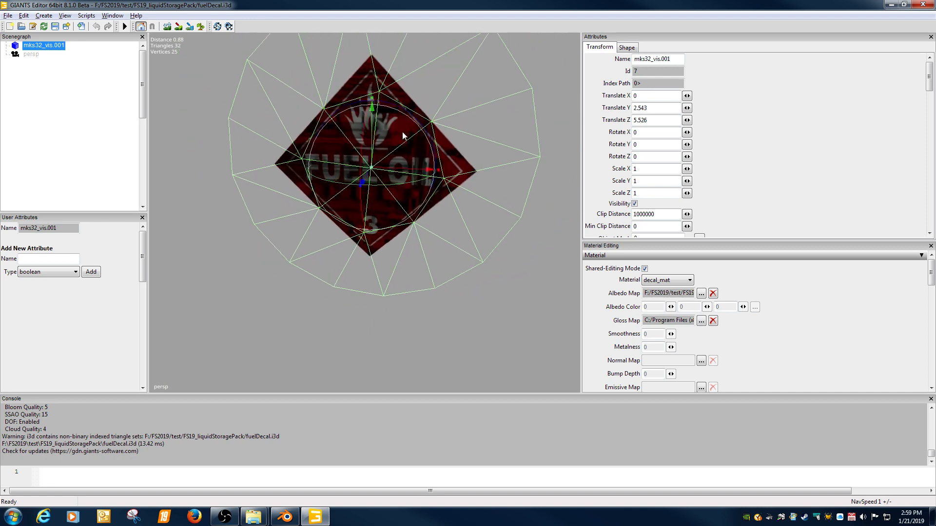
pyautogui.keyDown('alt'); pyautogui.moveTo(403, 134); pyautogui.dragTo(392, 147, button='middle'); pyautogui.keyUp('alt')
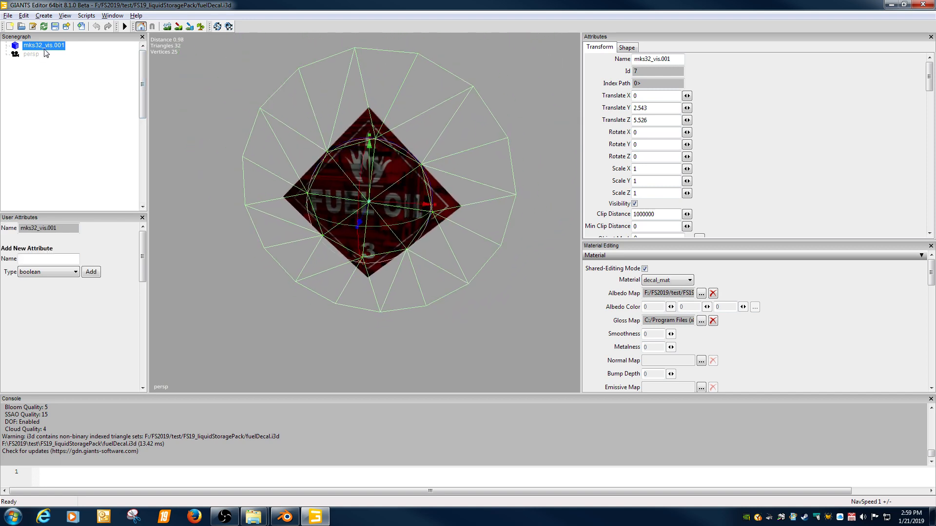
# Rename the mks32_vis.001 shape to fuelDecal
pyautogui.click(677, 59)
pyautogui.write('f')
pyautogui.write('fuel')
pyautogui.write('T')
pyautogui.press('BackSpace')
pyautogui.write('Decal')
pyautogui.press('Return')
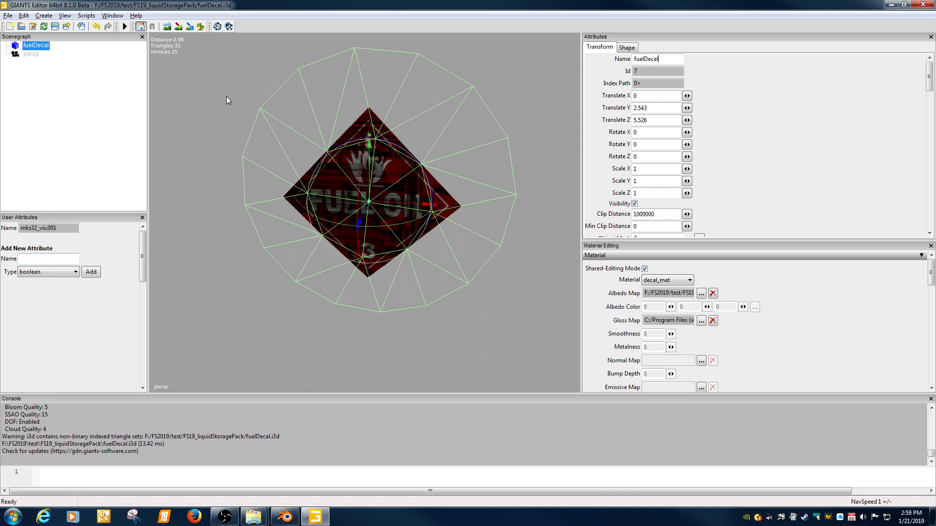
# Assign vehicleShader.xml from the Farming Simulator 19 data\shaders folder as the custom shader of the fuelDecal material
pyautogui.moveTo(931, 272); pyautogui.dragTo(932, 298)
pyautogui.click(920, 305)
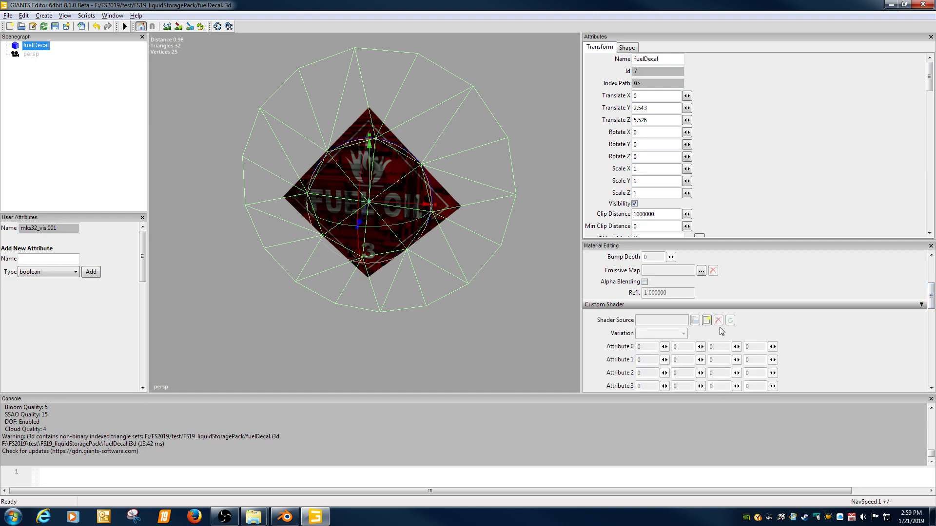
pyautogui.click(706, 320)
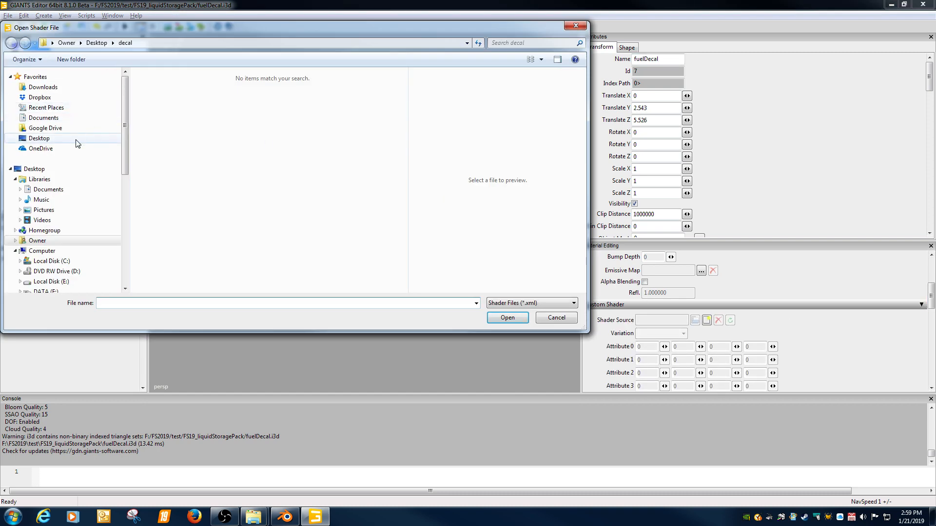
pyautogui.click(48, 138)
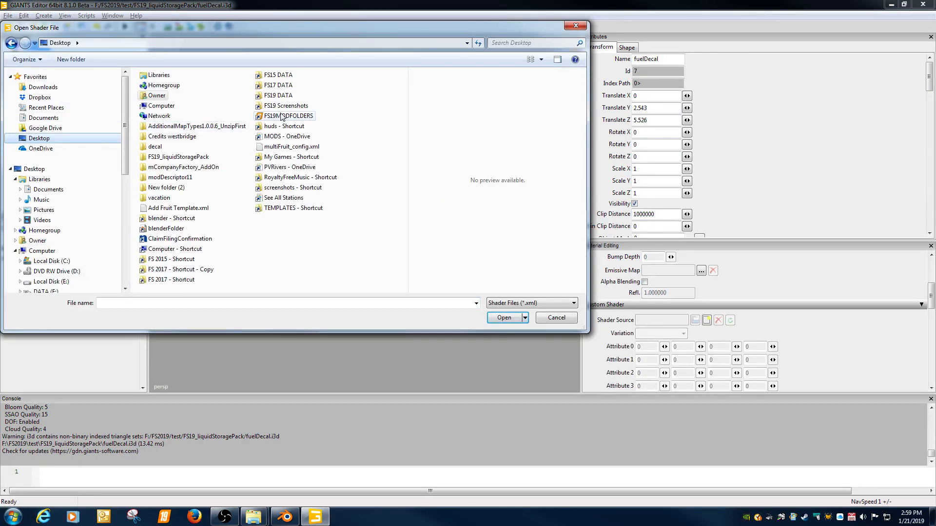
pyautogui.doubleClick(275, 95)
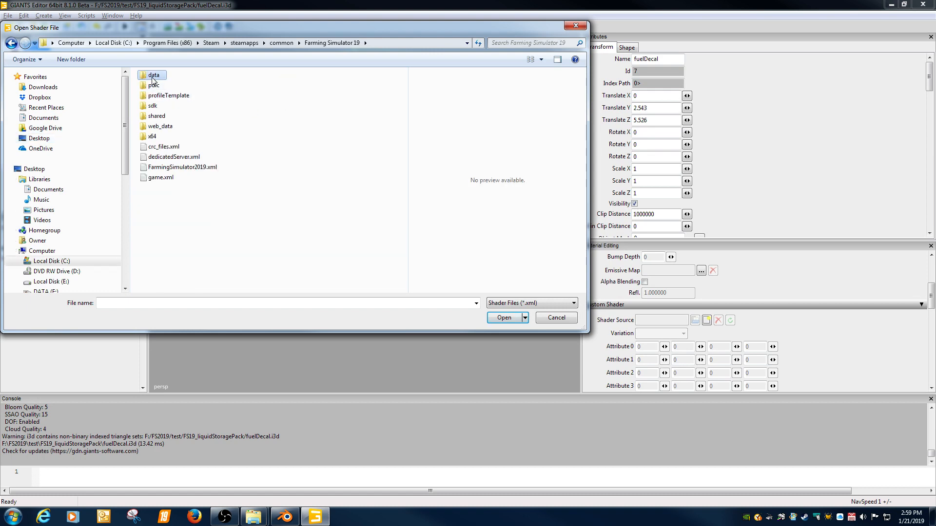
pyautogui.doubleClick(154, 76)
pyautogui.doubleClick(163, 168)
pyautogui.click(162, 167)
pyautogui.press('v')
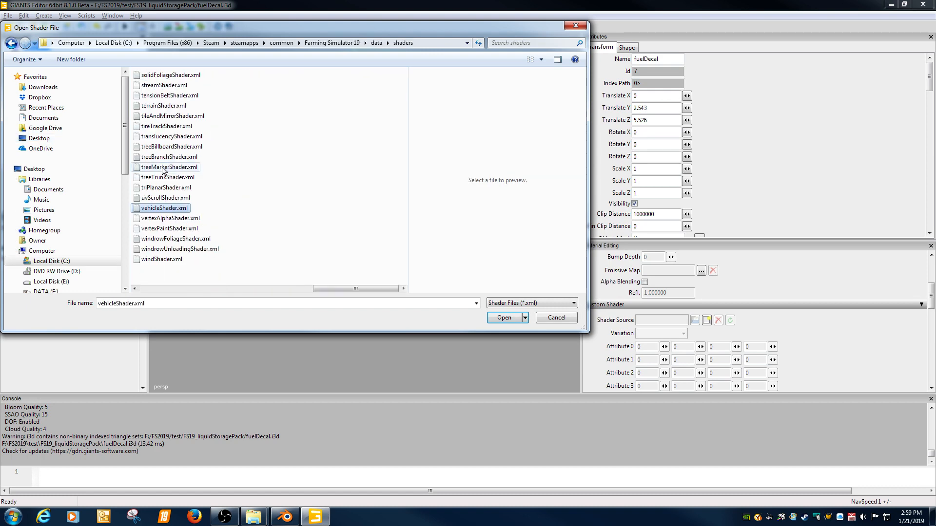
pyautogui.doubleClick(169, 211)
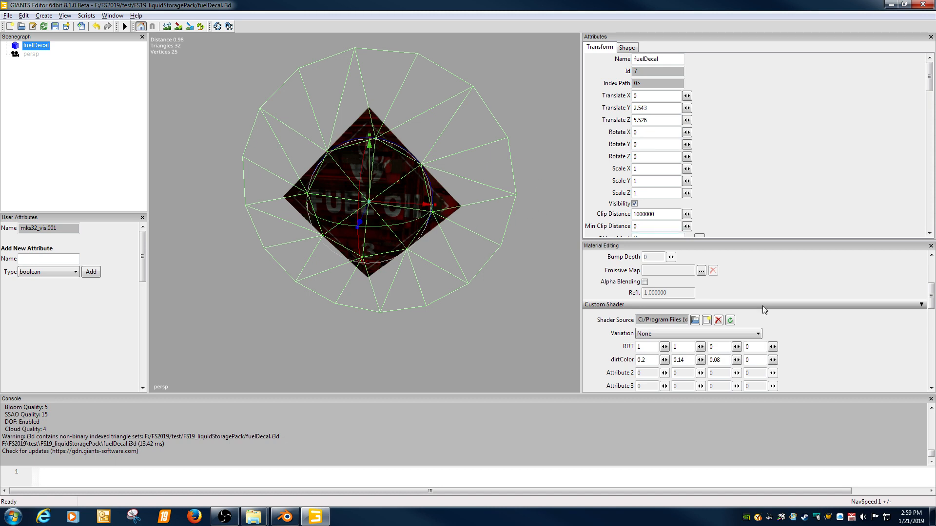
# Set the shader variation of the decal material to Decal and deselect the shape
pyautogui.click(758, 335)
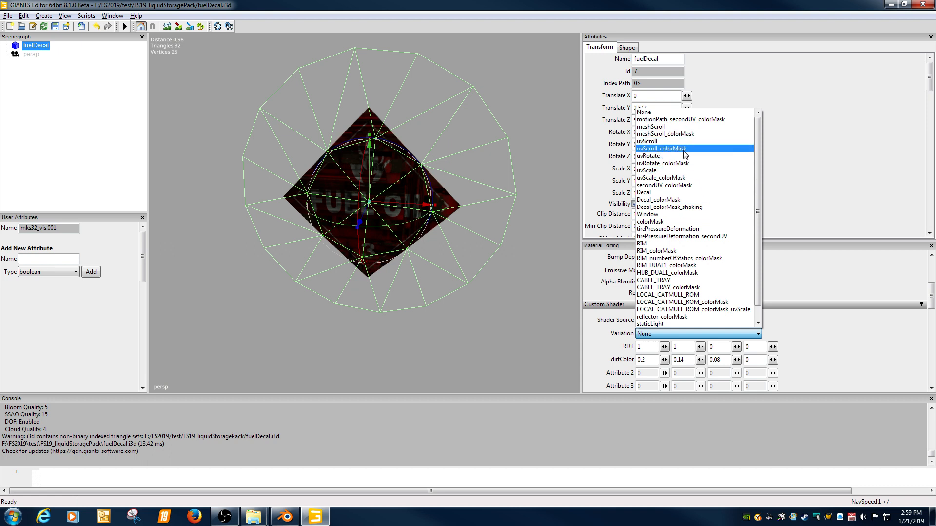
pyautogui.click(644, 192)
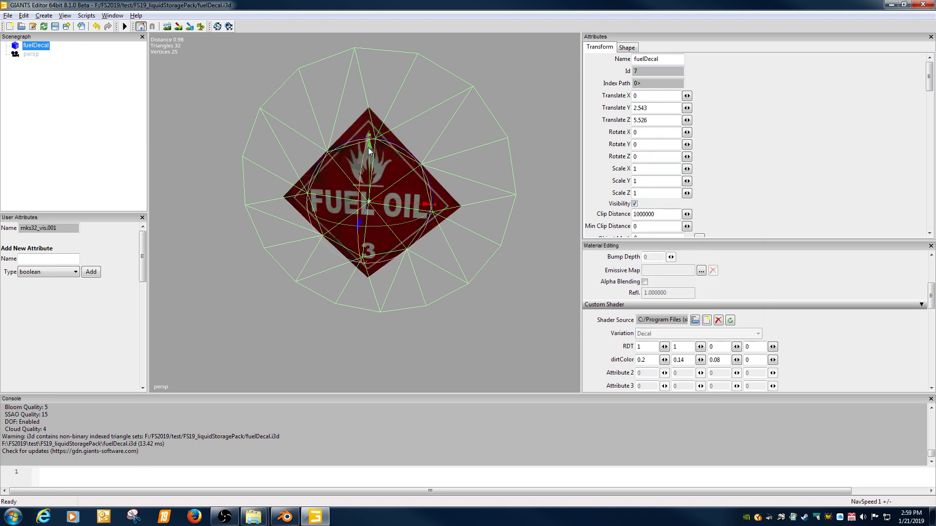
pyautogui.click(482, 341)
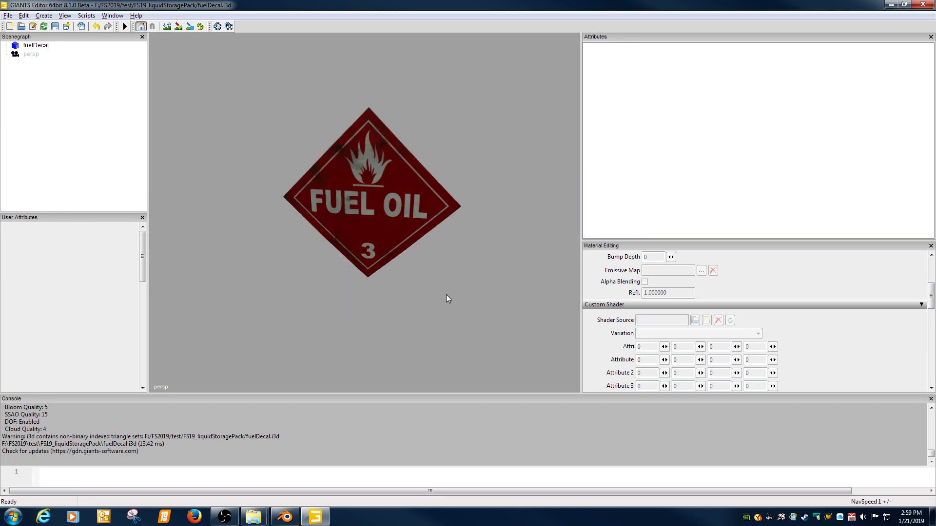
# Examine the shaded fuel oil decal up close and from a distance, checking its dirt and lettering
pyautogui.scroll(5, 428, 292)
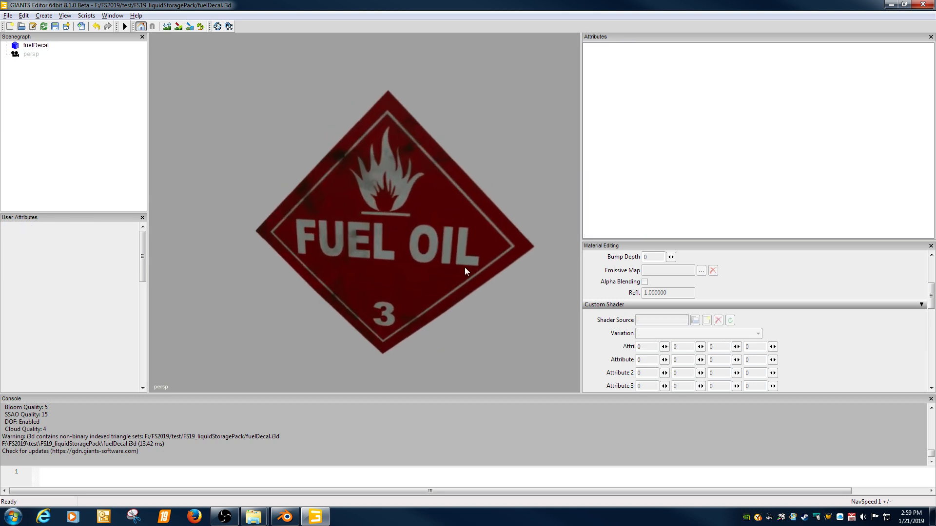
pyautogui.scroll(5, 477, 267)
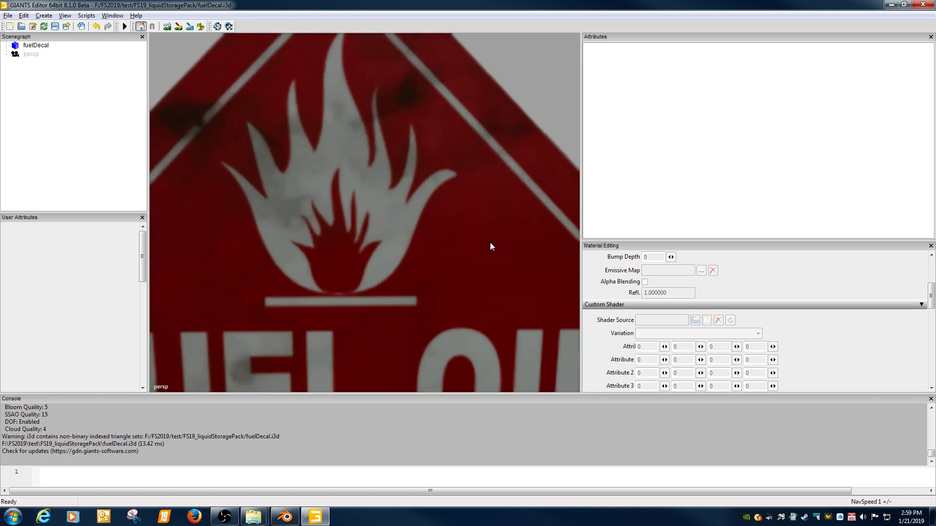
pyautogui.scroll(-2, 490, 243)
pyautogui.scroll(4, 494, 246)
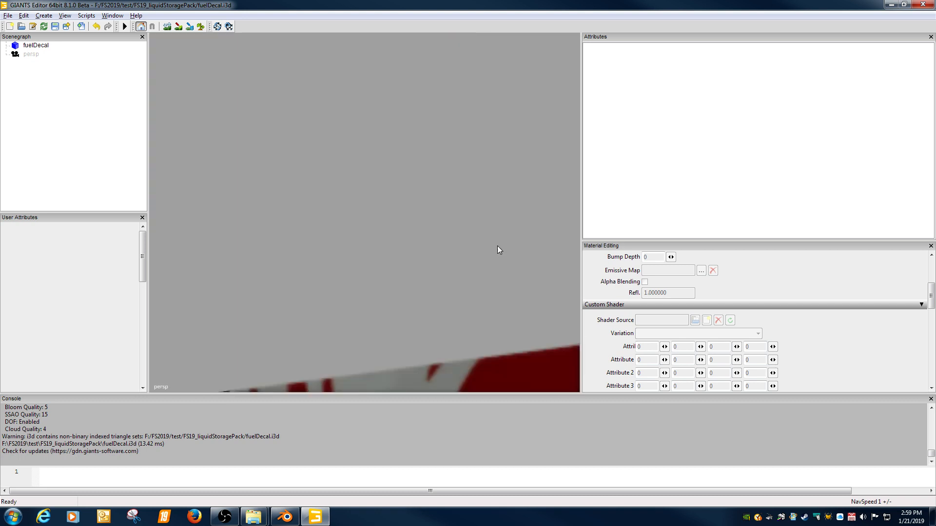
pyautogui.scroll(-4, 487, 247)
pyautogui.scroll(-4, 470, 249)
pyautogui.scroll(6, 480, 235)
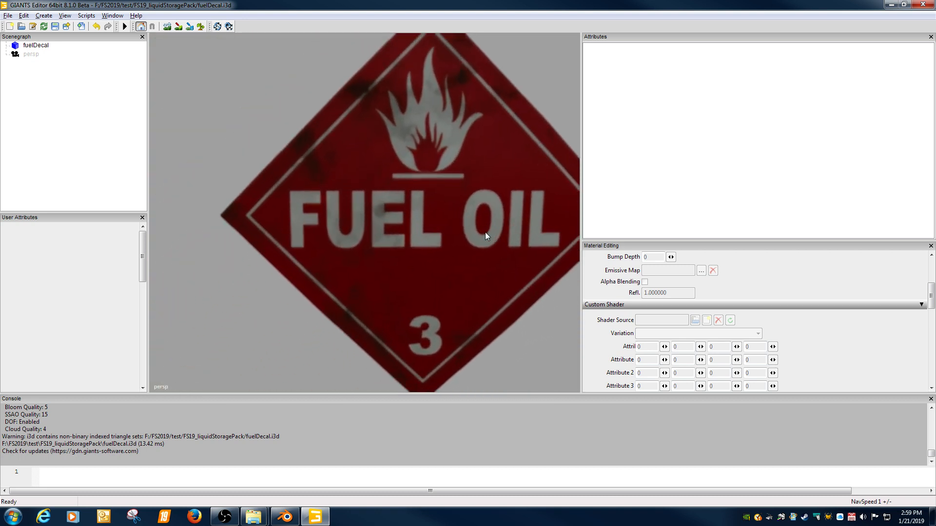
pyautogui.scroll(-4, 498, 232)
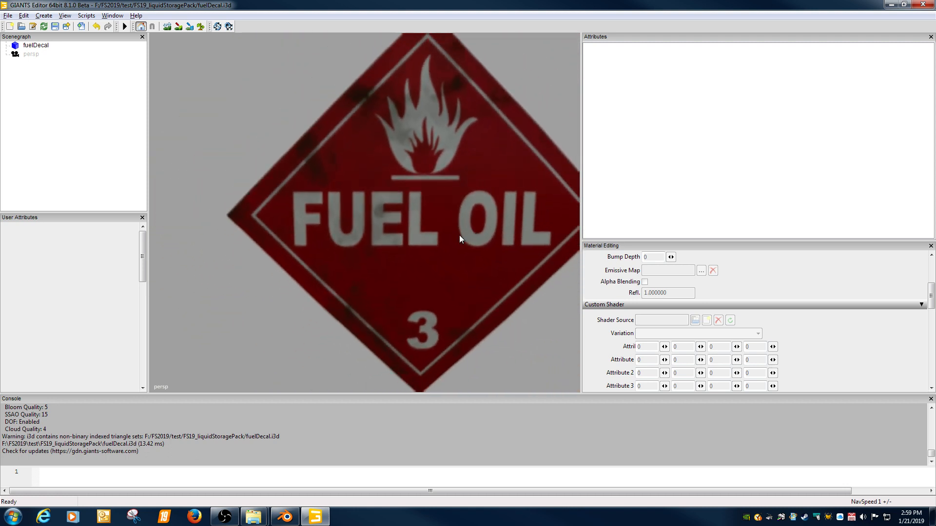
pyautogui.scroll(1, 463, 242)
pyautogui.scroll(2, 473, 241)
pyautogui.scroll(-4, 469, 239)
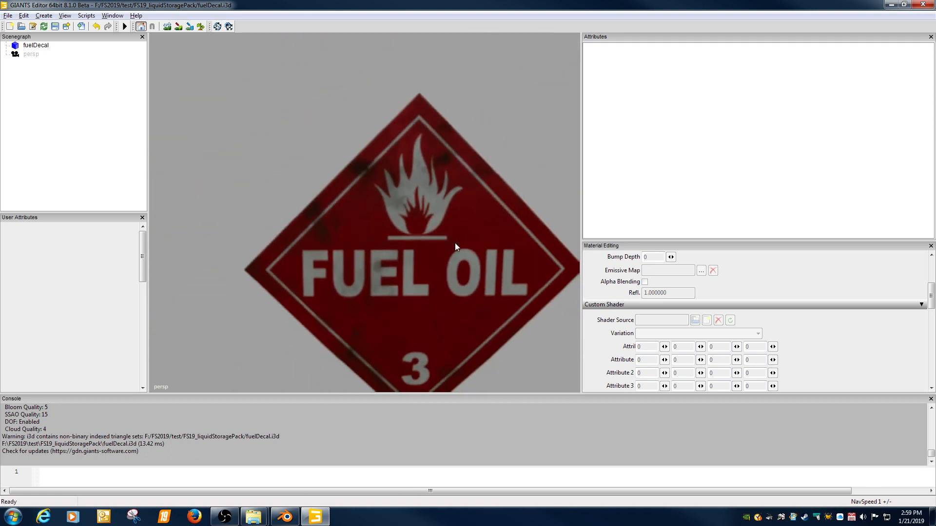
pyautogui.scroll(5, 460, 225)
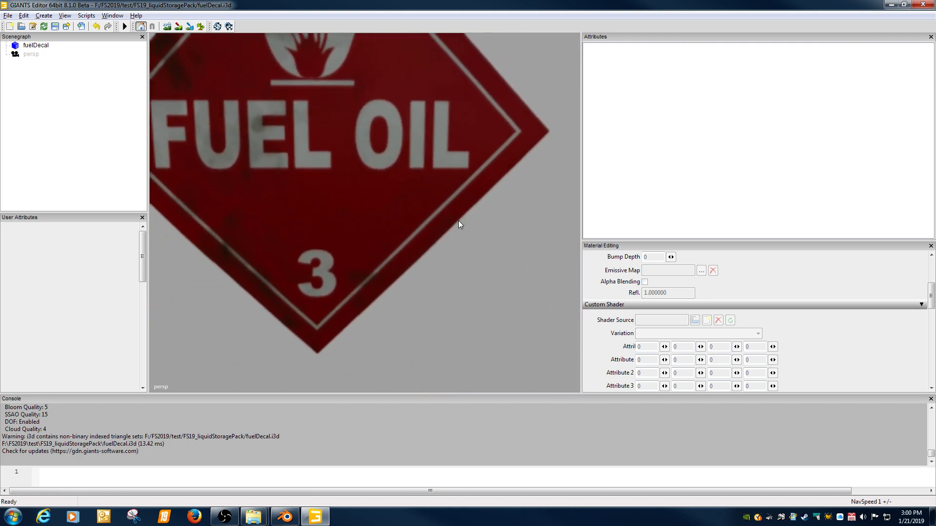
pyautogui.keyDown('alt'); pyautogui.moveTo(470, 219); pyautogui.dragTo(471, 209, button='middle'); pyautogui.keyUp('alt')
pyautogui.scroll(3, 484, 209)
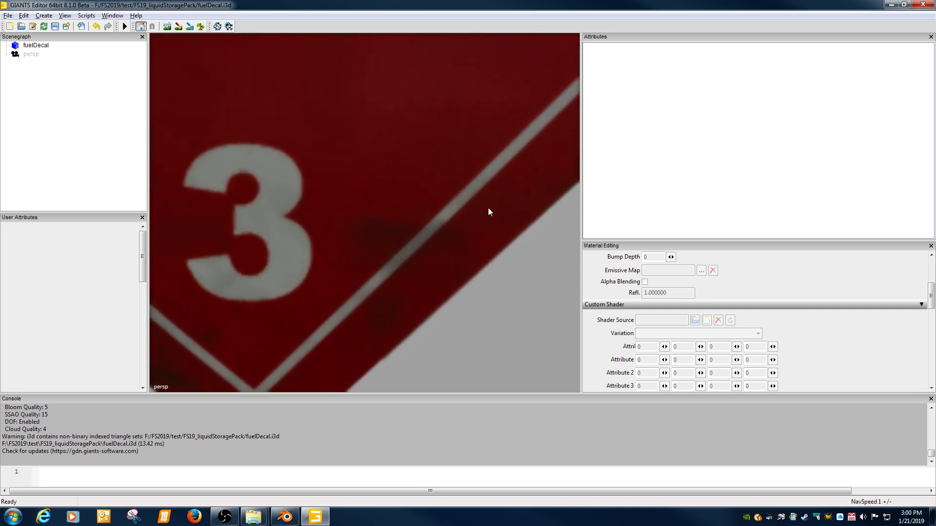
pyautogui.scroll(-4, 464, 209)
pyautogui.scroll(-5, 464, 213)
pyautogui.keyDown('alt'); pyautogui.moveTo(402, 212); pyautogui.dragTo(402, 224, button='middle'); pyautogui.keyUp('alt')
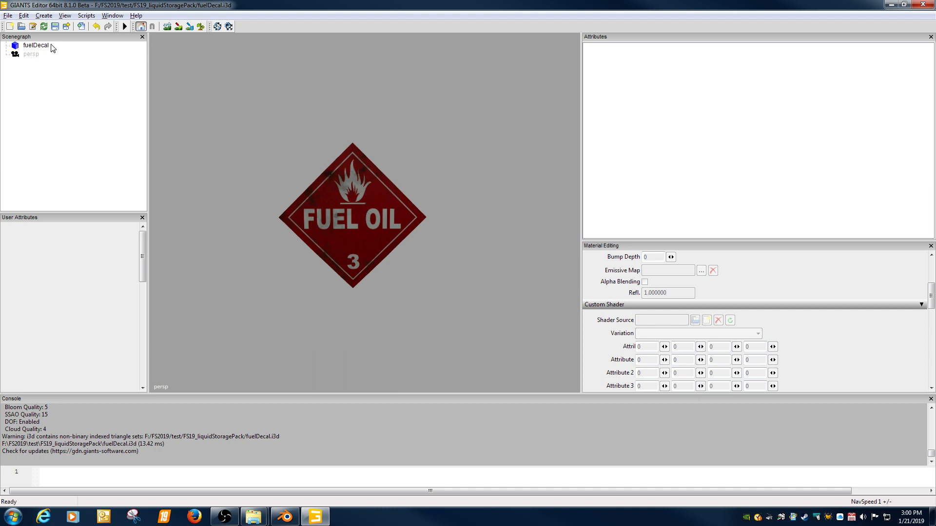
# Save and close fuelDecal.i3d, and open fuelTank.i3d from the mod folder in GIANTS Editor 8.1.0 (Beta)
pyautogui.click(54, 26)
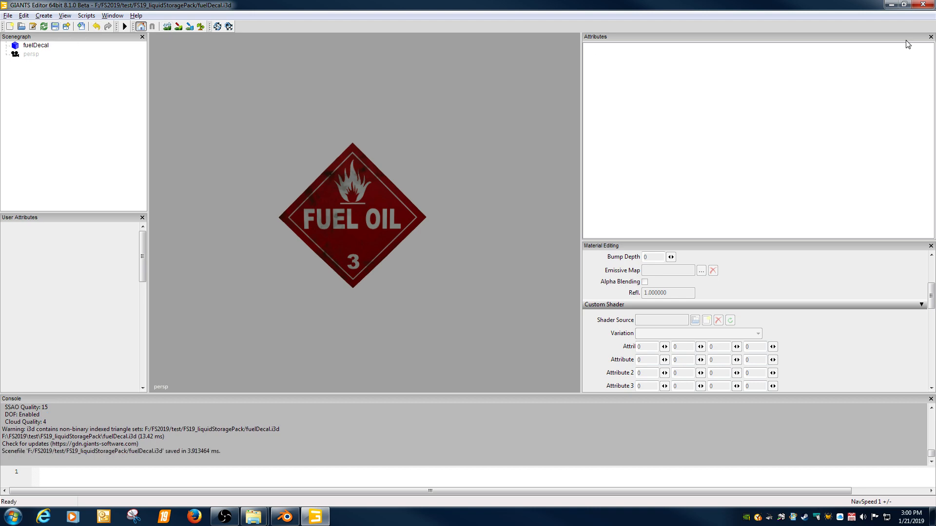
pyautogui.click(922, 6)
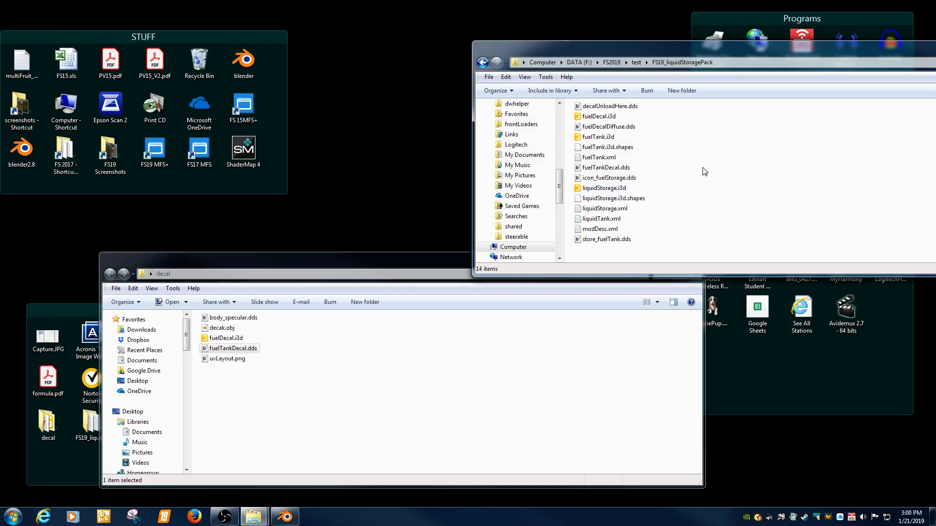
pyautogui.doubleClick(599, 137)
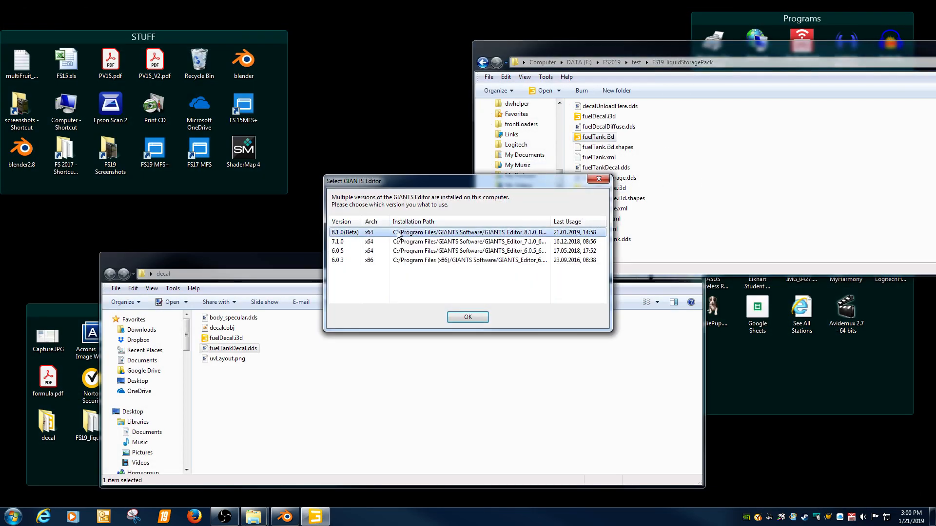
pyautogui.doubleClick(397, 233)
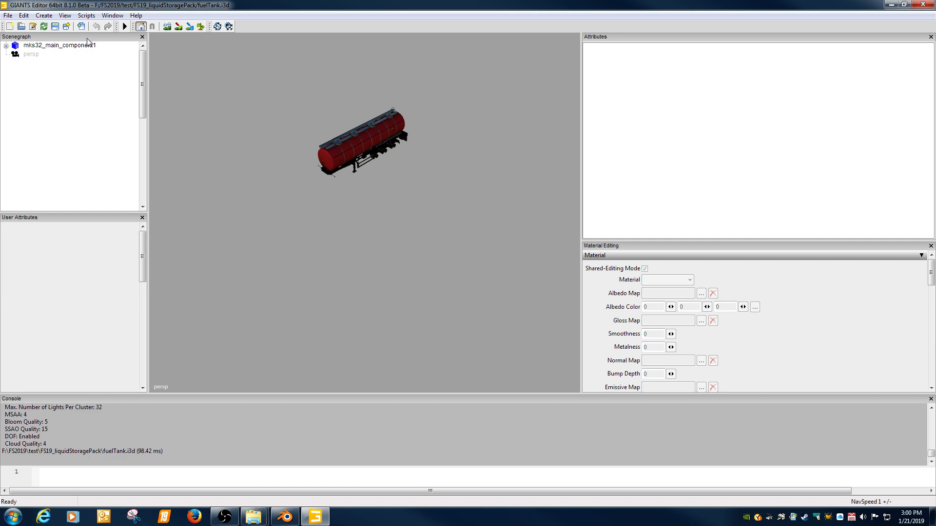
# Import fuelDecal.i3d from the FS2019\test\FS19_liquidStoragePack folder into the tank scene
pyautogui.click(81, 26)
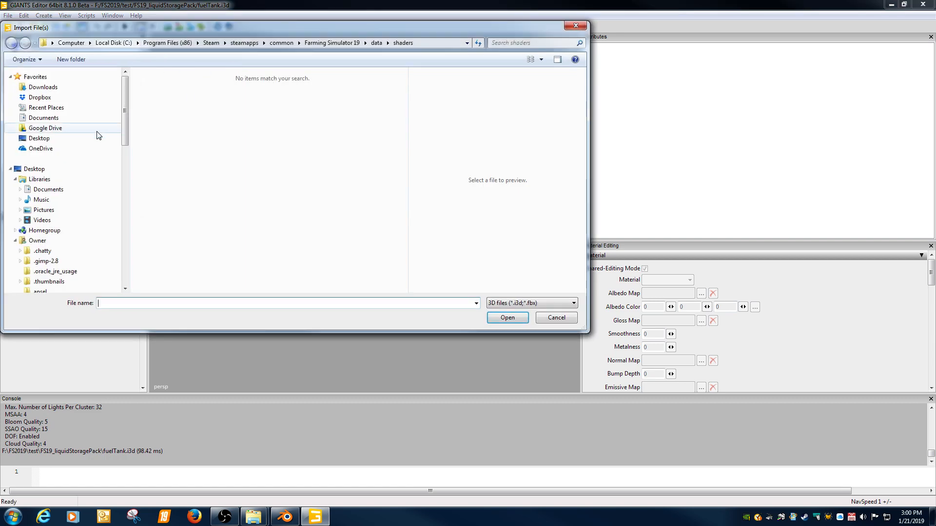
pyautogui.click(42, 139)
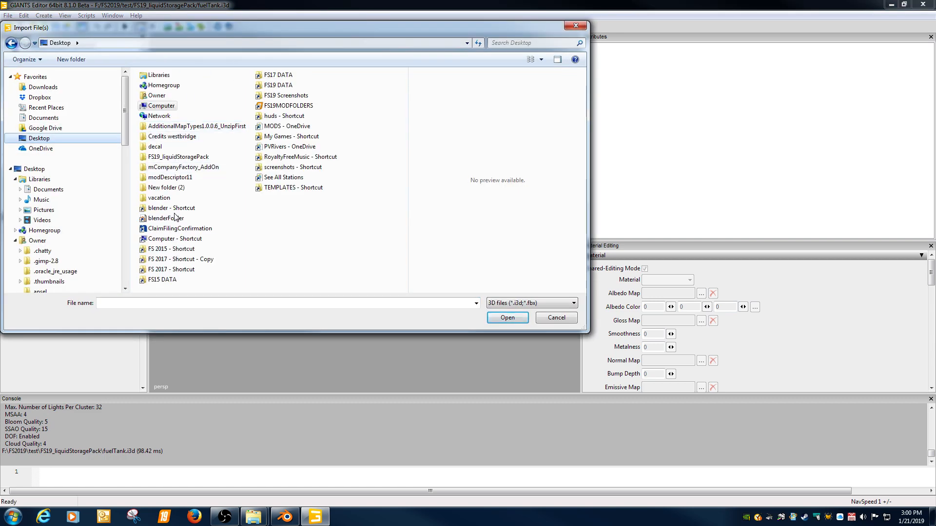
pyautogui.doubleClick(288, 106)
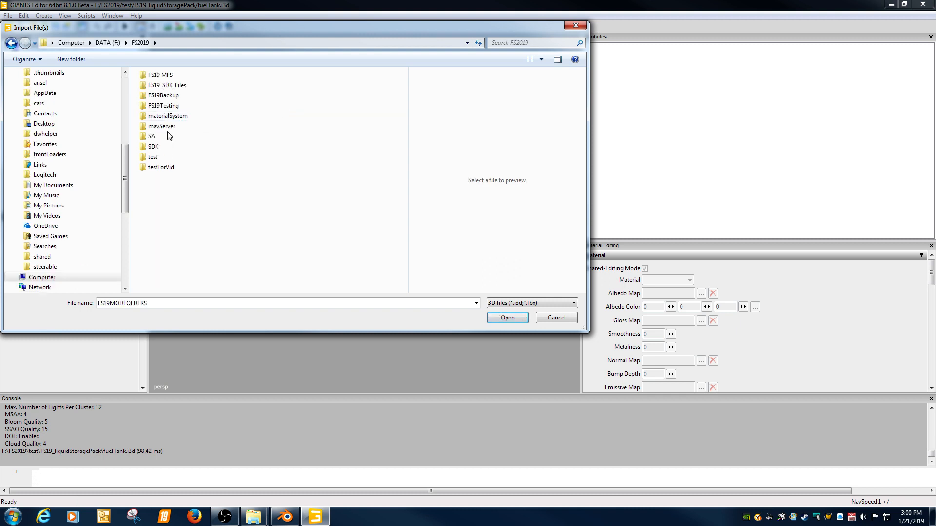
pyautogui.doubleClick(152, 157)
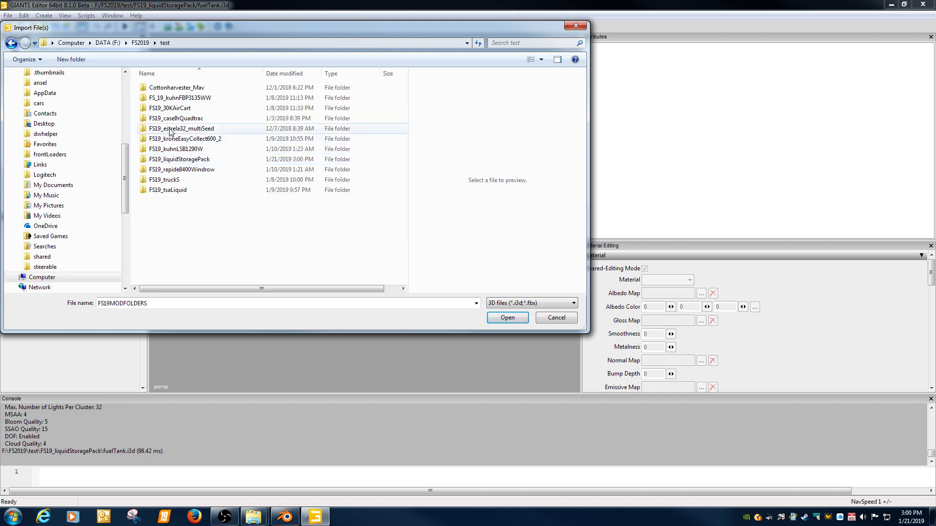
pyautogui.doubleClick(170, 160)
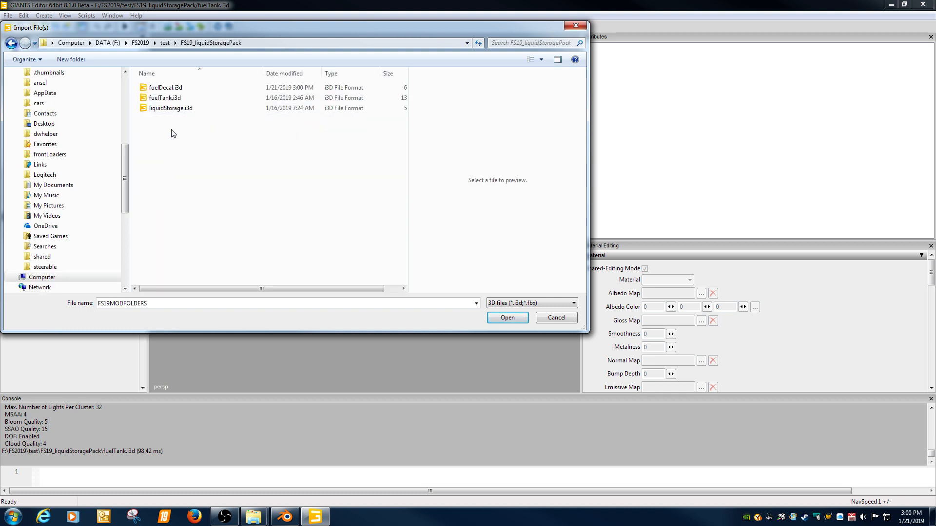
pyautogui.doubleClick(163, 90)
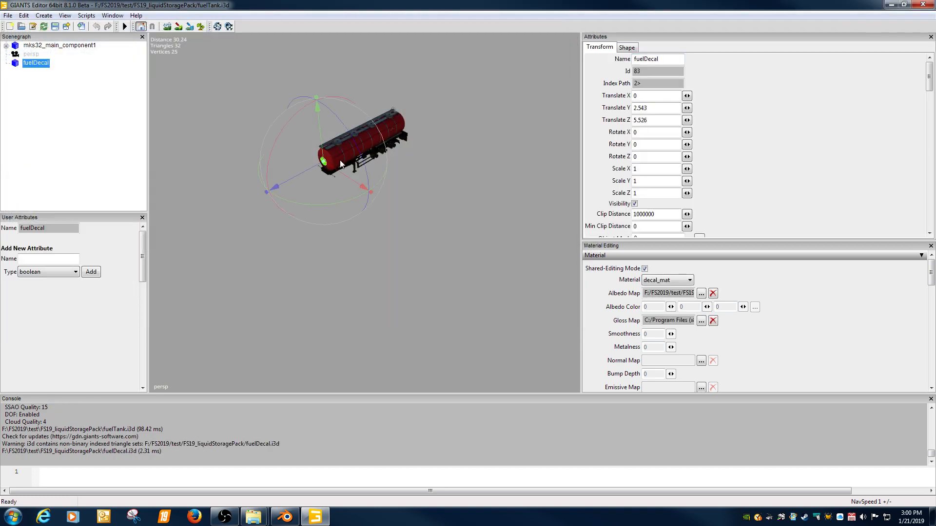
# Focus on the imported fuelDecal and examine its placement on the end of the tank
pyautogui.scroll(3, 318, 162)
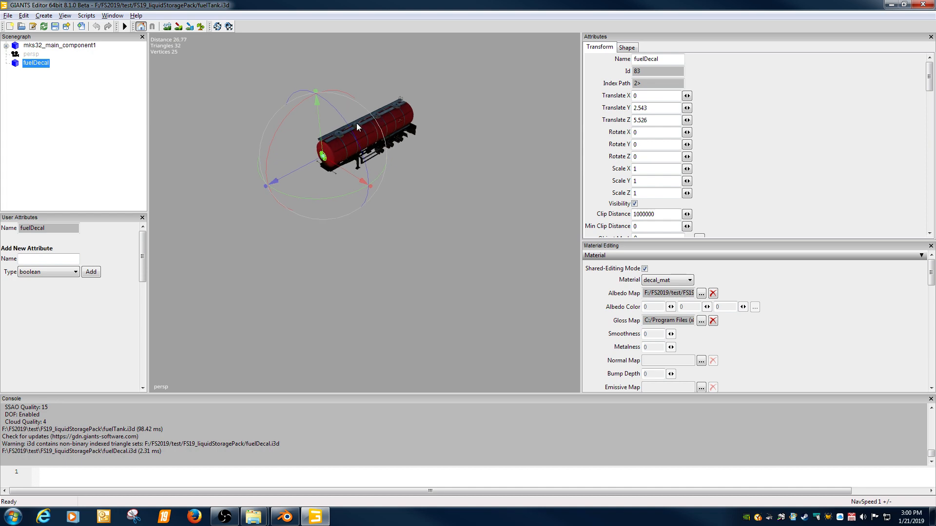
pyautogui.click(64, 120)
pyautogui.click(35, 64)
pyautogui.press('f')
pyautogui.keyDown('alt'); pyautogui.moveTo(341, 121); pyautogui.dragTo(223, 134, button='right'); pyautogui.keyUp('alt')
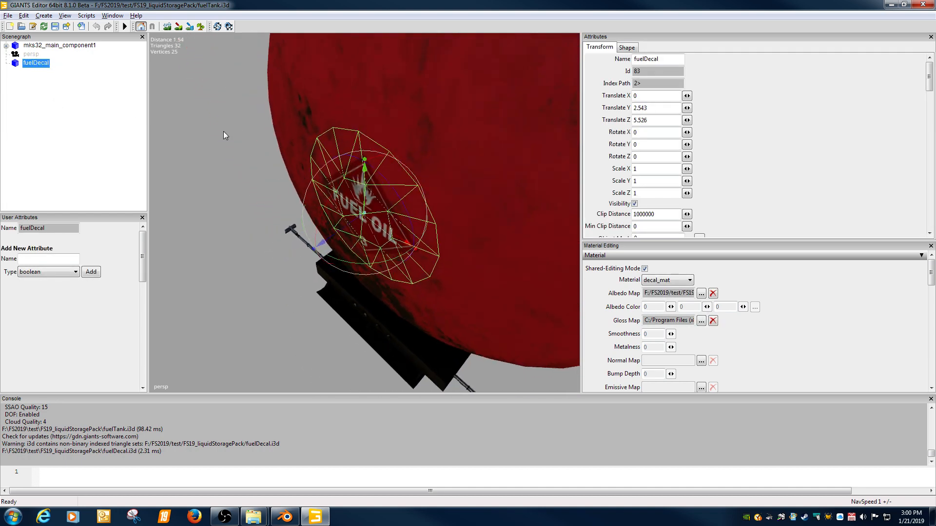
pyautogui.keyDown('alt'); pyautogui.moveTo(260, 141); pyautogui.dragTo(319, 115, button='middle'); pyautogui.keyUp('alt')
pyautogui.keyDown('alt'); pyautogui.moveTo(319, 115); pyautogui.dragTo(357, 122); pyautogui.keyUp('alt')
pyautogui.keyDown('alt'); pyautogui.moveTo(357, 122); pyautogui.dragTo(287, 116, button='right'); pyautogui.keyUp('alt')
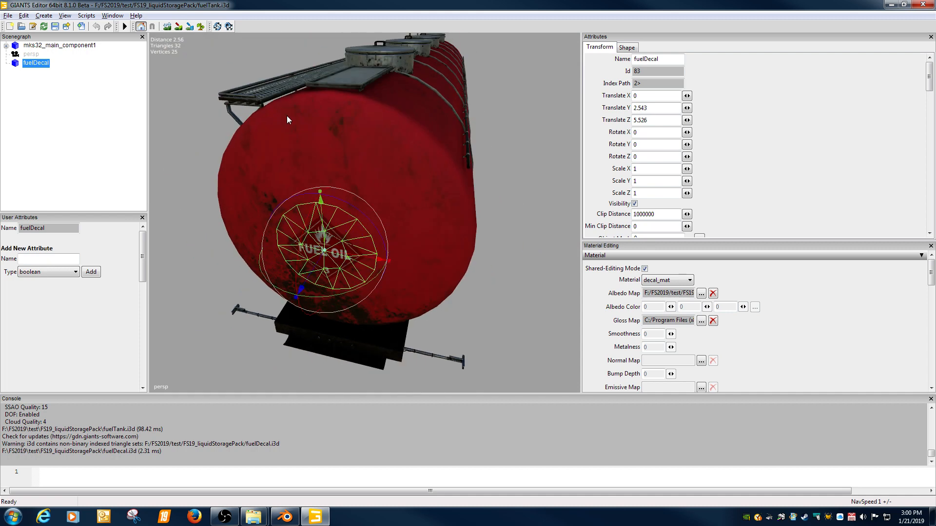
pyautogui.keyDown('alt'); pyautogui.moveTo(287, 116); pyautogui.dragTo(293, 90, button='middle'); pyautogui.keyUp('alt')
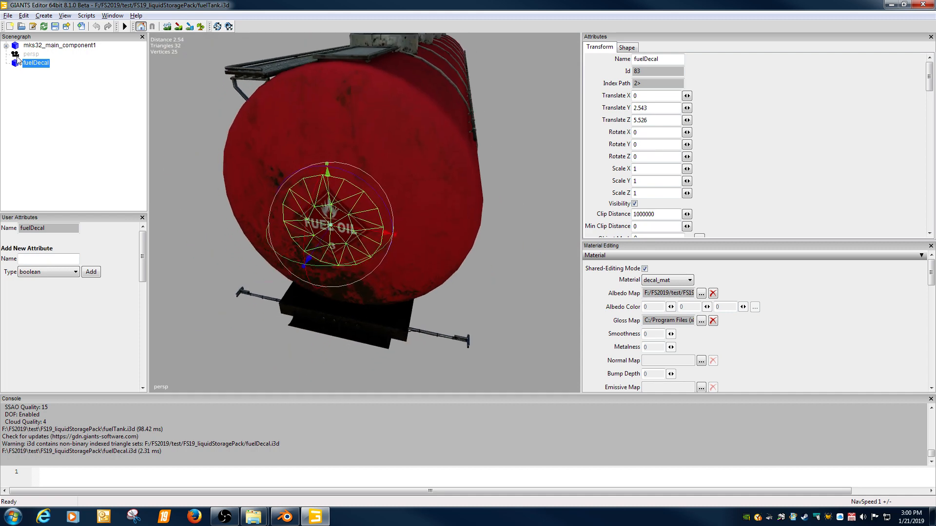
# Delete the old fuelDecals group from visuals under mks32_vis
pyautogui.click(6, 45)
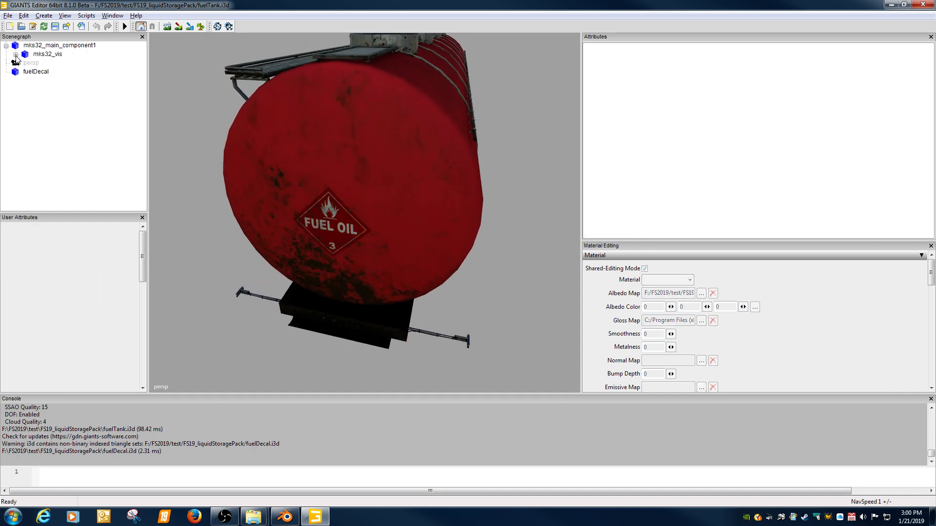
pyautogui.click(16, 55)
pyautogui.click(53, 99)
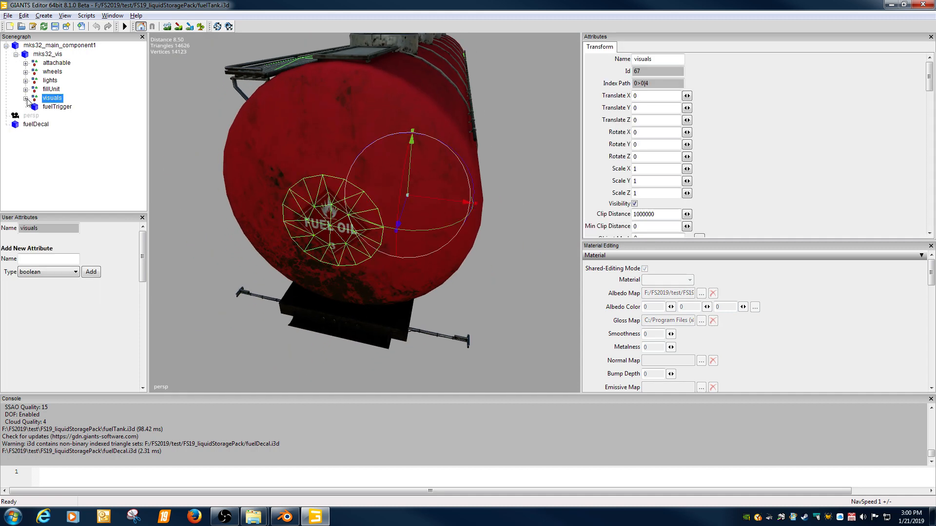
pyautogui.click(26, 99)
pyautogui.click(54, 143)
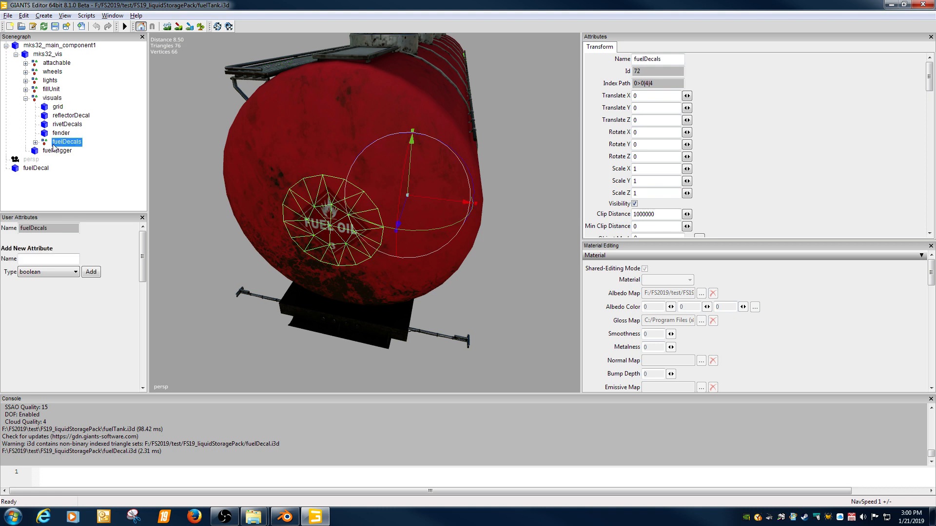
pyautogui.press('Delete')
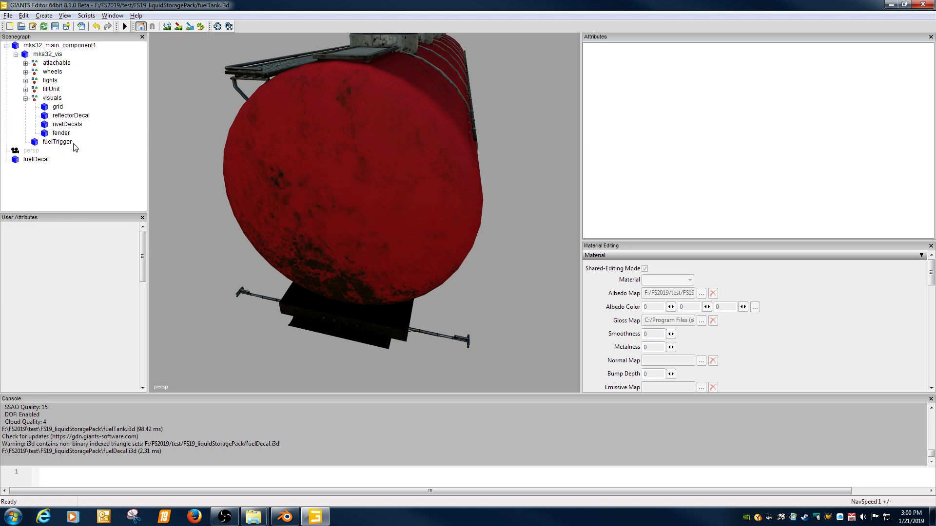
# Move the imported fuelDecal from the scene root into mks32_vis by cutting and pasting it
pyautogui.click(39, 161)
pyautogui.press('Delete')
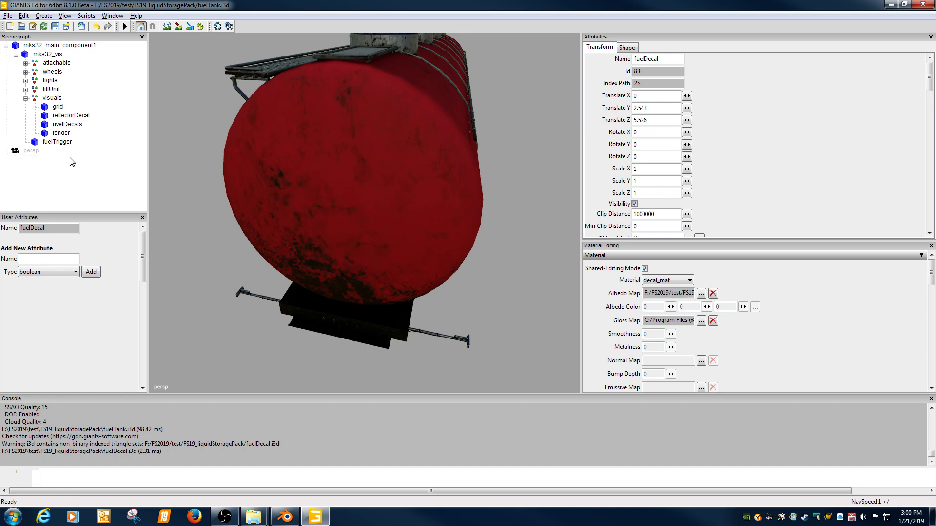
pyautogui.click(46, 55)
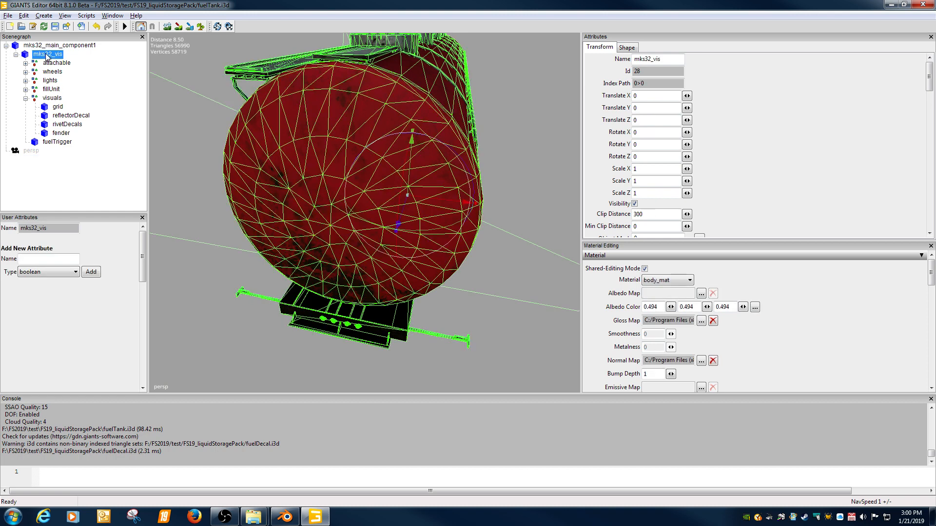
pyautogui.hotkey('ctrl', 'z')
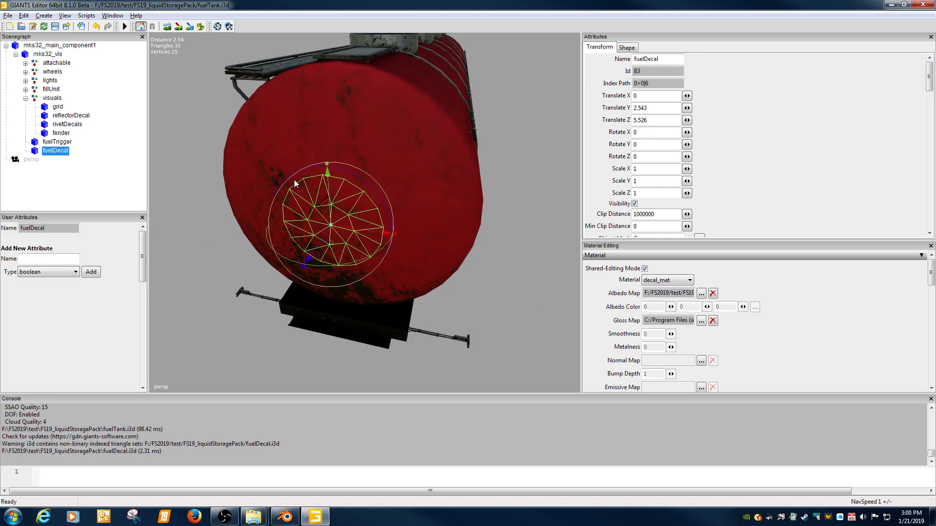
# Set fuelDecal's Translate Z to 5.527 to lift it slightly off the tank surface, and deselect it
pyautogui.press('Up')
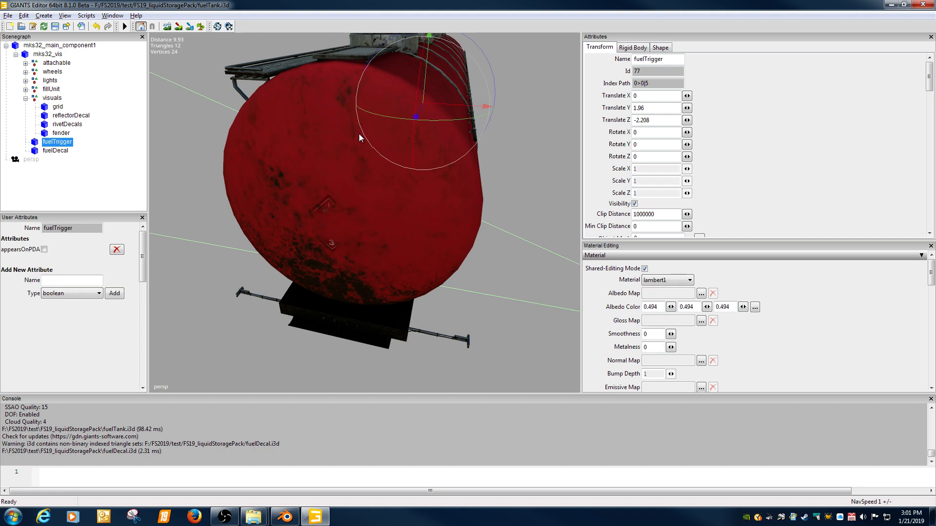
pyautogui.click(56, 152)
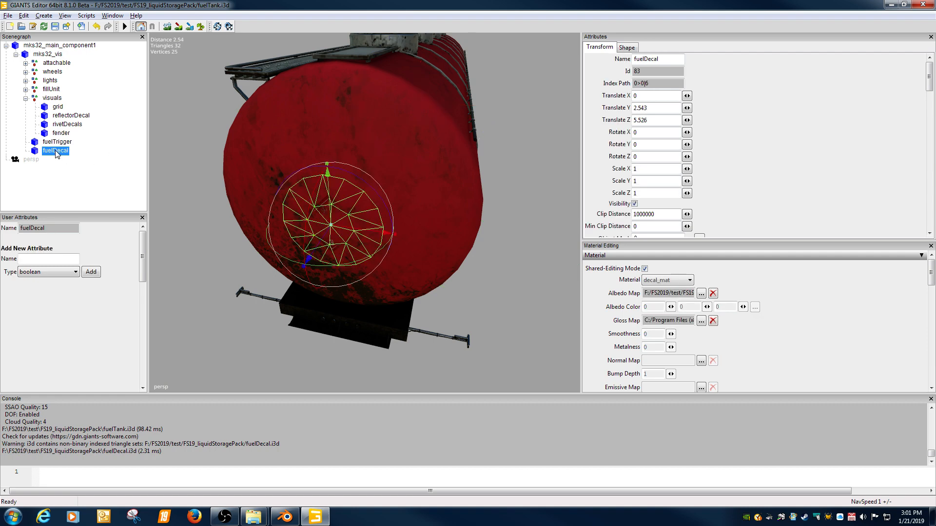
pyautogui.moveTo(644, 120); pyautogui.dragTo(676, 129)
pyautogui.write('7')
pyautogui.press('Return')
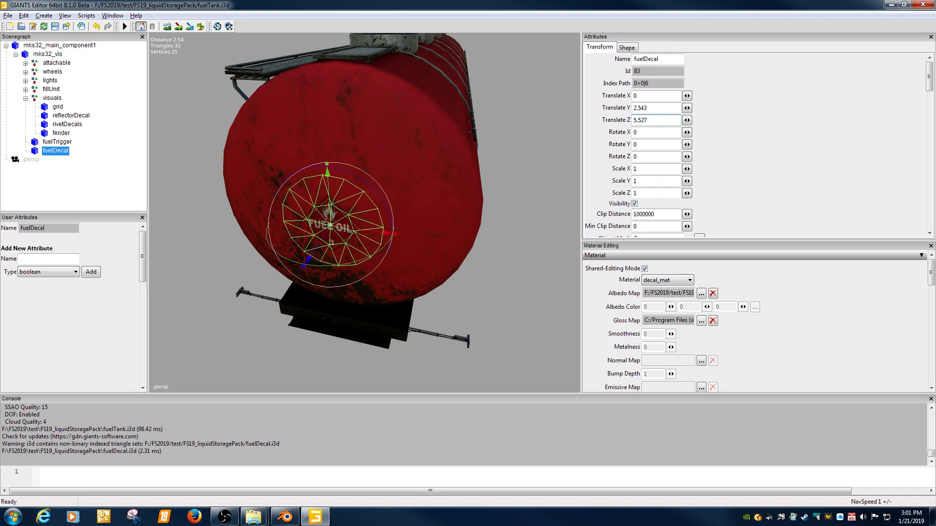
pyautogui.click(428, 211)
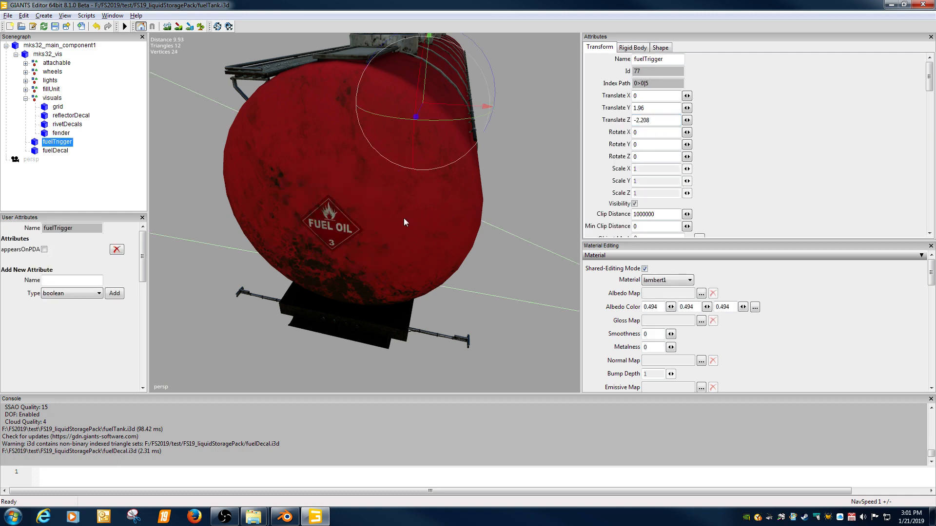
# Examine the fuel oil decal on the tank end up close and from a distance, comparing its dirt with the surrounding paint
pyautogui.keyDown('alt'); pyautogui.moveTo(403, 218); pyautogui.dragTo(452, 178, button='right'); pyautogui.keyUp('alt')
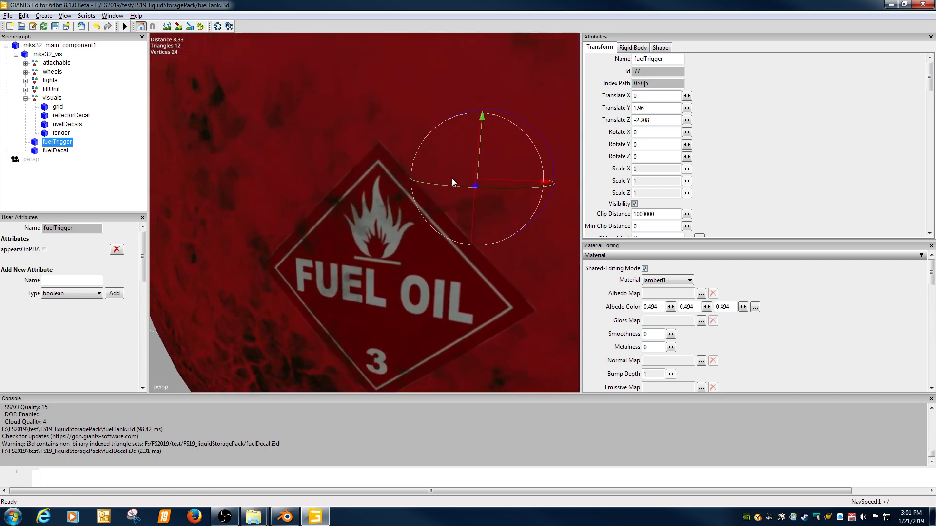
pyautogui.keyDown('alt'); pyautogui.moveTo(451, 177); pyautogui.dragTo(432, 188); pyautogui.keyUp('alt')
pyautogui.keyDown('alt'); pyautogui.moveTo(432, 188); pyautogui.dragTo(429, 195, button='middle'); pyautogui.keyUp('alt')
pyautogui.keyDown('alt'); pyautogui.moveTo(429, 195); pyautogui.dragTo(382, 139); pyautogui.keyUp('alt')
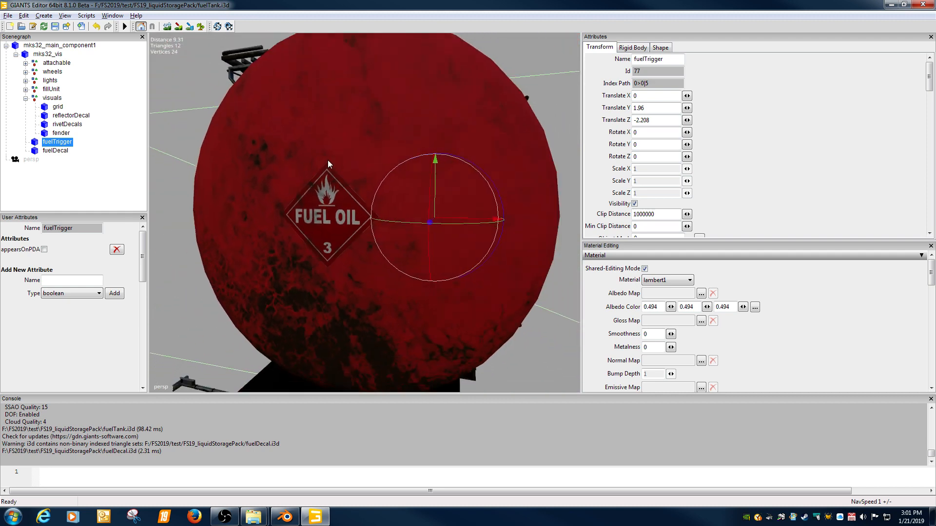
pyautogui.keyDown('alt'); pyautogui.moveTo(328, 161); pyautogui.dragTo(335, 163); pyautogui.keyUp('alt')
pyautogui.click(541, 70)
pyautogui.keyDown('alt'); pyautogui.moveTo(404, 180); pyautogui.dragTo(431, 169, button='middle'); pyautogui.keyUp('alt')
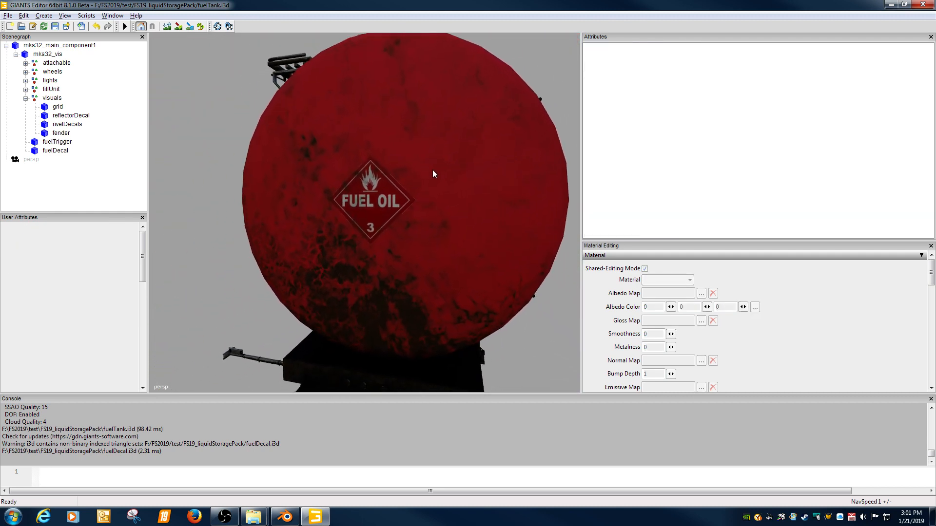
pyautogui.keyDown('alt'); pyautogui.moveTo(432, 169); pyautogui.dragTo(496, 157, button='right'); pyautogui.keyUp('alt')
pyautogui.keyDown('alt'); pyautogui.moveTo(496, 157); pyautogui.dragTo(412, 184); pyautogui.keyUp('alt')
pyautogui.keyDown('alt'); pyautogui.moveTo(411, 183); pyautogui.dragTo(405, 183, button='middle'); pyautogui.keyUp('alt')
pyautogui.keyDown('alt'); pyautogui.moveTo(404, 183); pyautogui.dragTo(399, 180, button='right'); pyautogui.keyUp('alt')
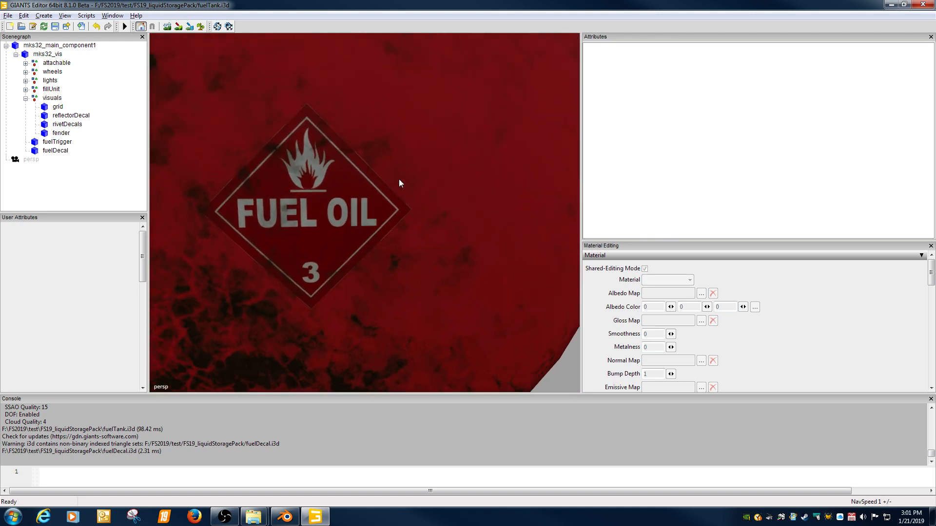
pyautogui.keyDown('alt'); pyautogui.moveTo(399, 179); pyautogui.dragTo(414, 180, button='middle'); pyautogui.keyUp('alt')
pyautogui.moveTo(414, 180)
pyautogui.keyDown('alt'); pyautogui.mouseDown(button='right')
pyautogui.moveTo(433, 177)
pyautogui.moveTo(420, 182)
pyautogui.mouseUp(button='right'); pyautogui.keyUp('alt')
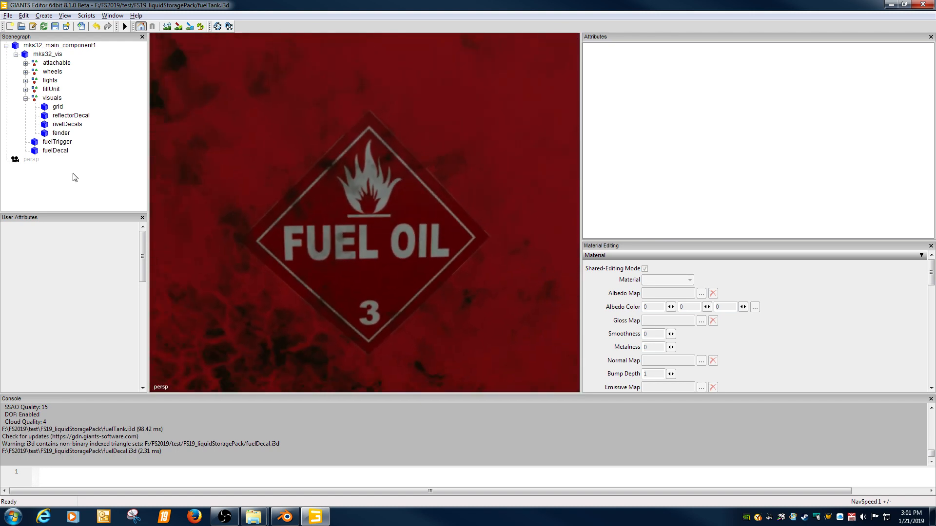
# Set the first RDT value of fuelDecal's custom shader to 0 and the second to 1
pyautogui.click(57, 151)
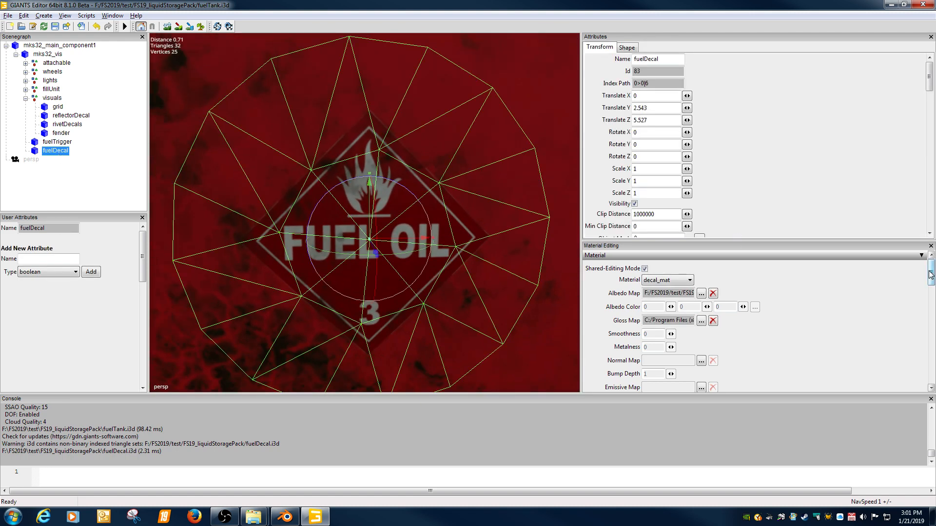
pyautogui.moveTo(931, 272); pyautogui.dragTo(930, 298)
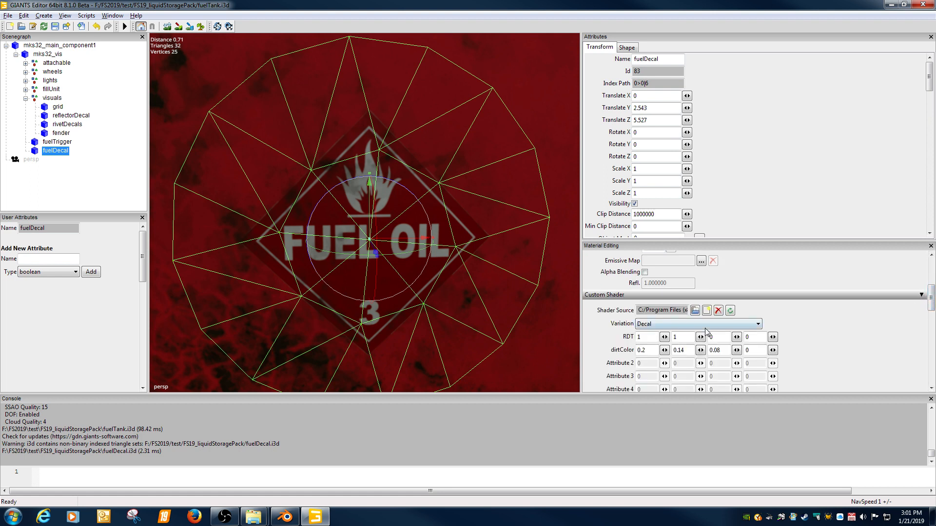
pyautogui.moveTo(651, 337); pyautogui.dragTo(600, 334)
pyautogui.write('0')
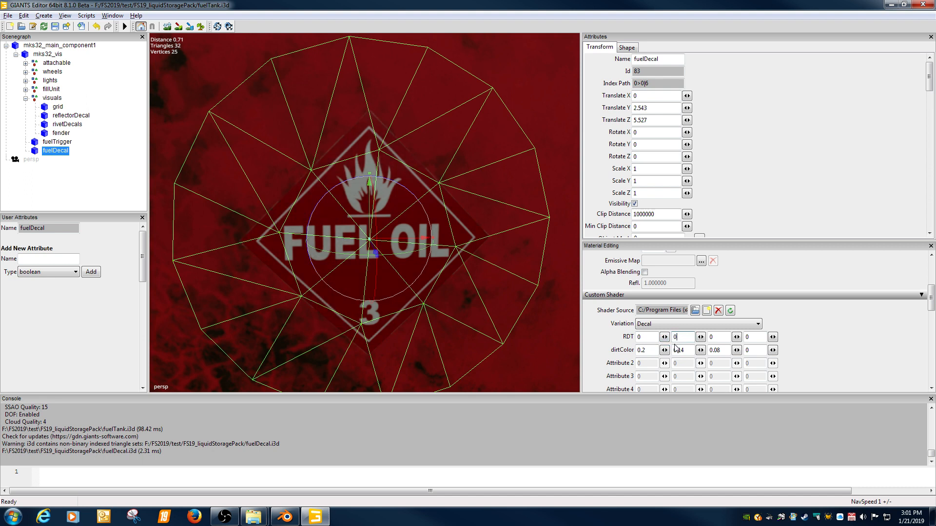
pyautogui.doubleClick(673, 337)
pyautogui.write('1')
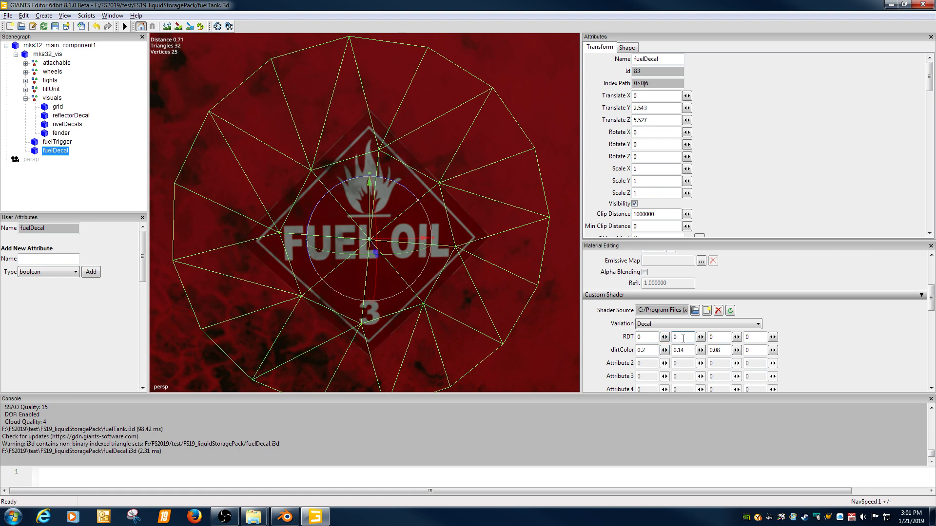
pyautogui.write('1')
pyautogui.click(721, 336)
# Toggle fuelDecal's visibility off and on repeatedly to compare its dirt with the tank surface beneath, leaving it visible
pyautogui.click(635, 204)
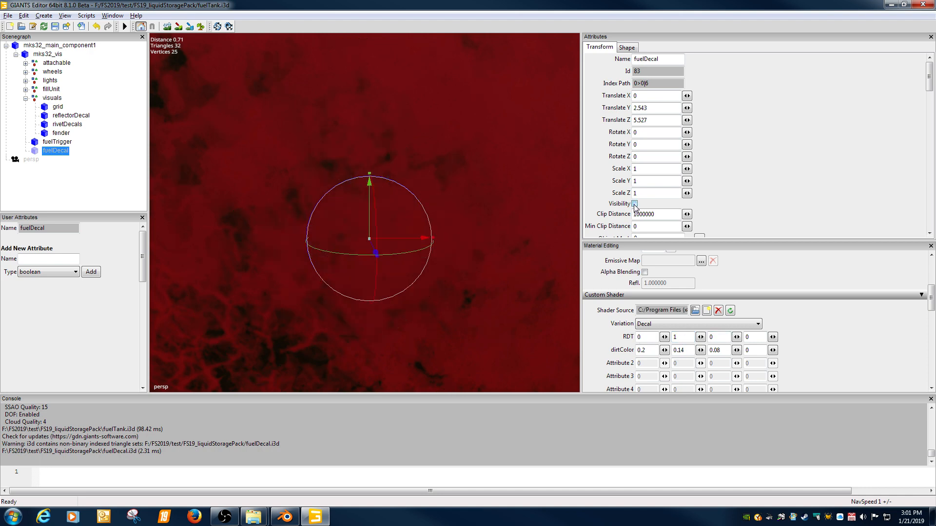
pyautogui.click(635, 203)
pyautogui.click(634, 203)
pyautogui.click(635, 204)
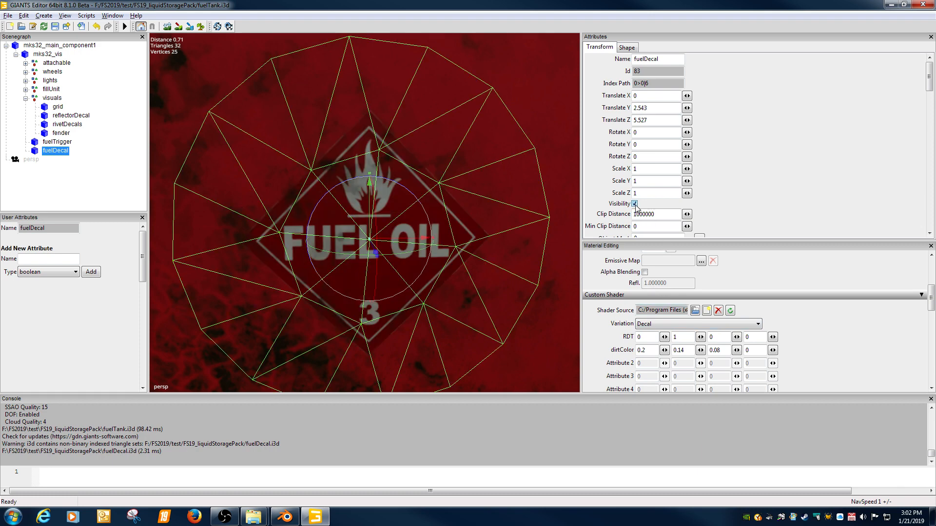
pyautogui.click(634, 203)
pyautogui.click(634, 204)
pyautogui.click(635, 204)
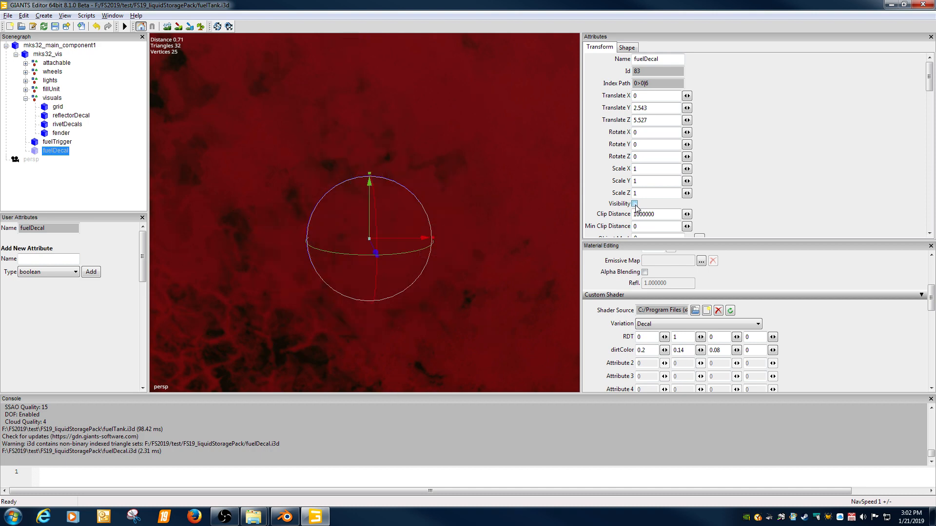
pyautogui.click(634, 204)
# Set the second RDT value of fuelDecal's custom shader to 0
pyautogui.doubleClick(694, 339)
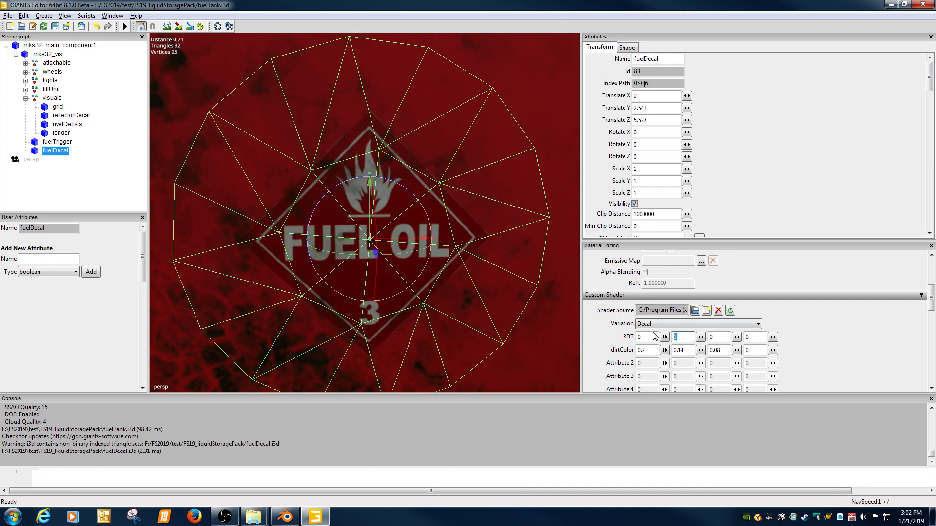
pyautogui.write('0')
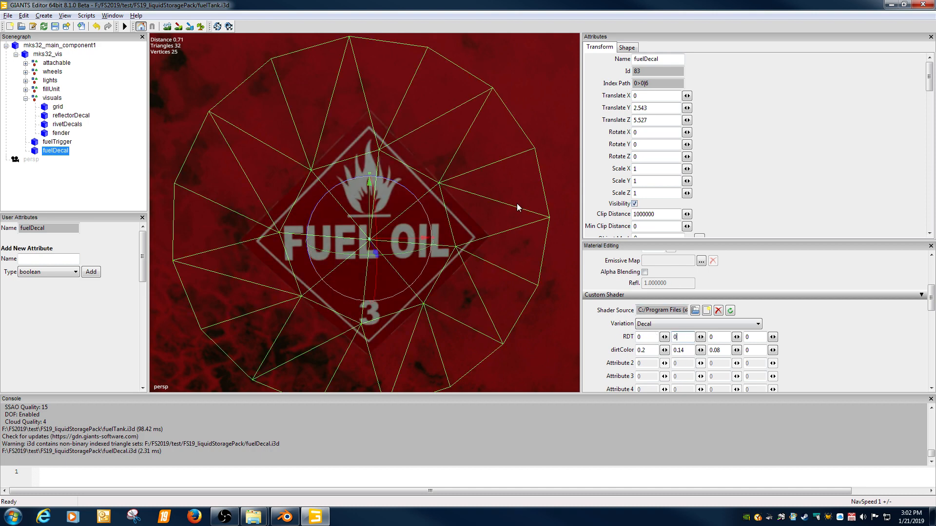
# Compare the tank end with fuelDecal hidden and visible, examine the decal from several angles and distances, and clear the selection
pyautogui.click(634, 203)
pyautogui.click(635, 204)
pyautogui.keyDown('alt'); pyautogui.moveTo(484, 182); pyautogui.dragTo(394, 179, button='right'); pyautogui.keyUp('alt')
pyautogui.keyDown('alt'); pyautogui.moveTo(393, 179); pyautogui.dragTo(358, 218, button='middle'); pyautogui.keyUp('alt')
pyautogui.moveTo(359, 223)
pyautogui.keyDown('alt'); pyautogui.mouseDown()
pyautogui.moveTo(333, 227)
pyautogui.moveTo(348, 240)
pyautogui.moveTo(248, 206)
pyautogui.moveTo(370, 201)
pyautogui.moveTo(467, 249)
pyautogui.moveTo(435, 257)
pyautogui.moveTo(487, 226)
pyautogui.moveTo(354, 221)
pyautogui.mouseUp(); pyautogui.keyUp('alt')
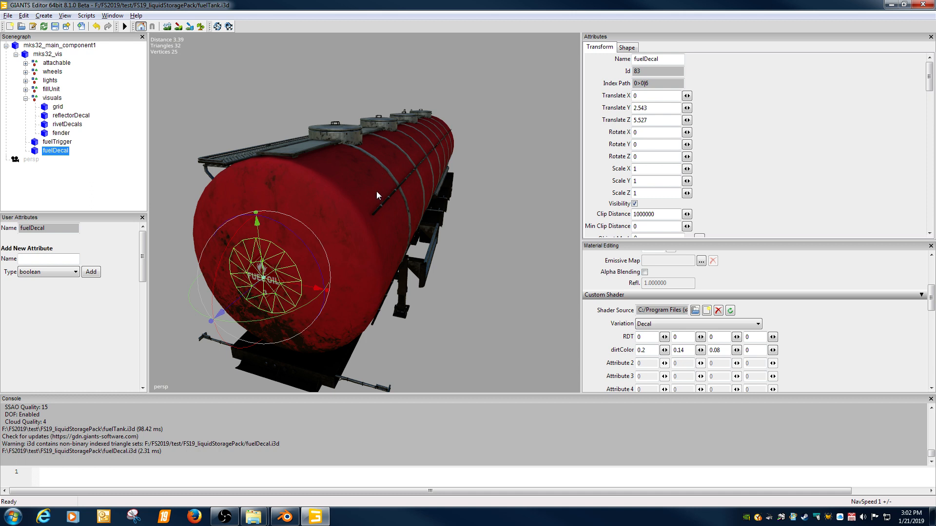
pyautogui.keyDown('alt'); pyautogui.moveTo(453, 184); pyautogui.dragTo(462, 136); pyautogui.keyUp('alt')
pyautogui.scroll(1, 442, 146)
pyautogui.scroll(-1, 443, 138)
pyautogui.click(558, 66)
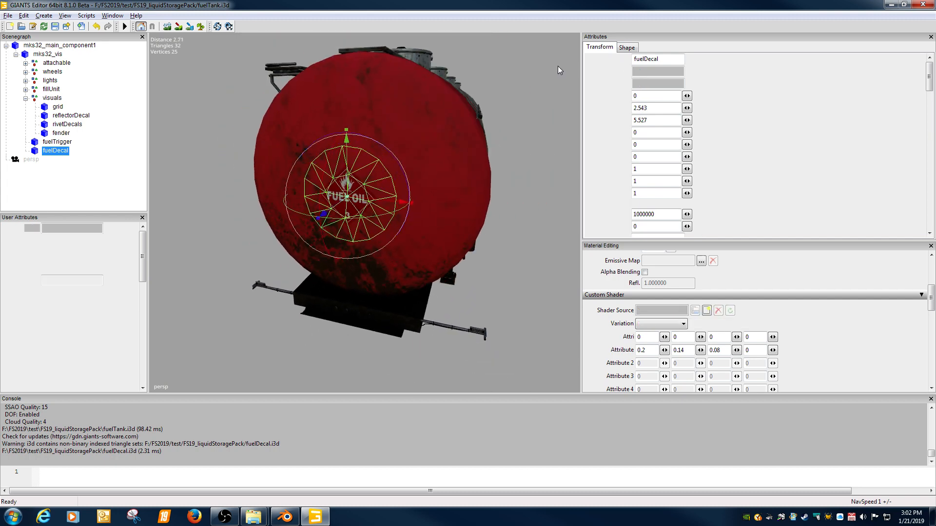
pyautogui.keyDown('alt'); pyautogui.moveTo(422, 135); pyautogui.dragTo(452, 156, button='middle'); pyautogui.keyUp('alt')
pyautogui.keyDown('alt'); pyautogui.moveTo(453, 156); pyautogui.dragTo(502, 145, button='right'); pyautogui.keyUp('alt')
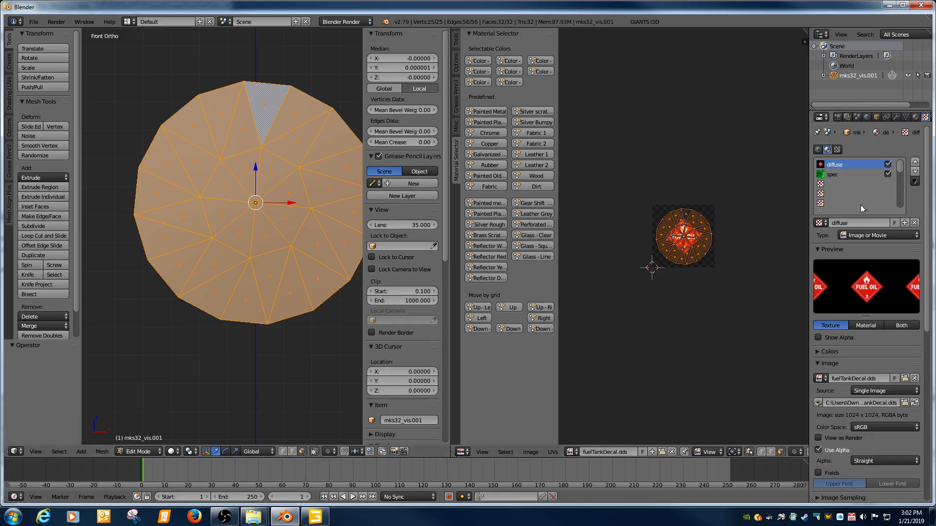
# Switch to Blender and alternate between the decal material's diffuse and spec textures to compare their previews, ending on diffuse
pyautogui.click(832, 175)
pyautogui.click(831, 166)
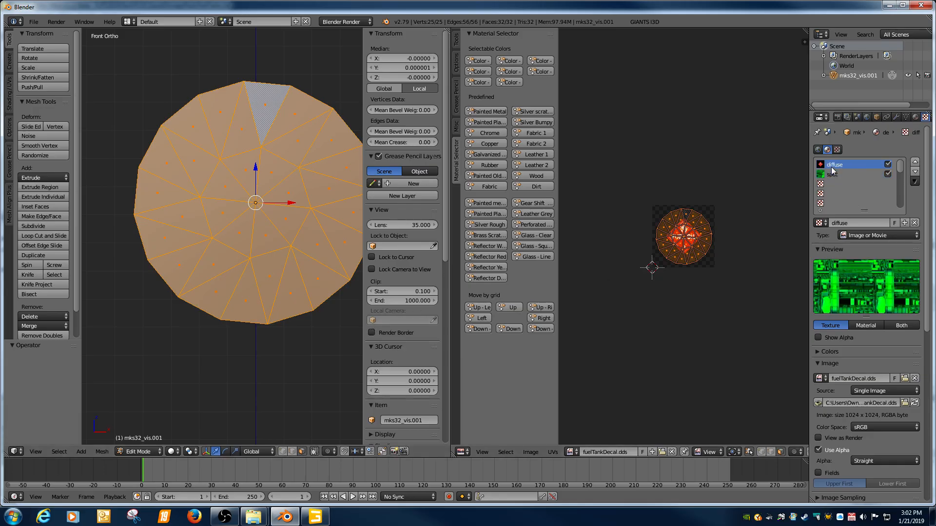
pyautogui.click(831, 173)
pyautogui.click(832, 165)
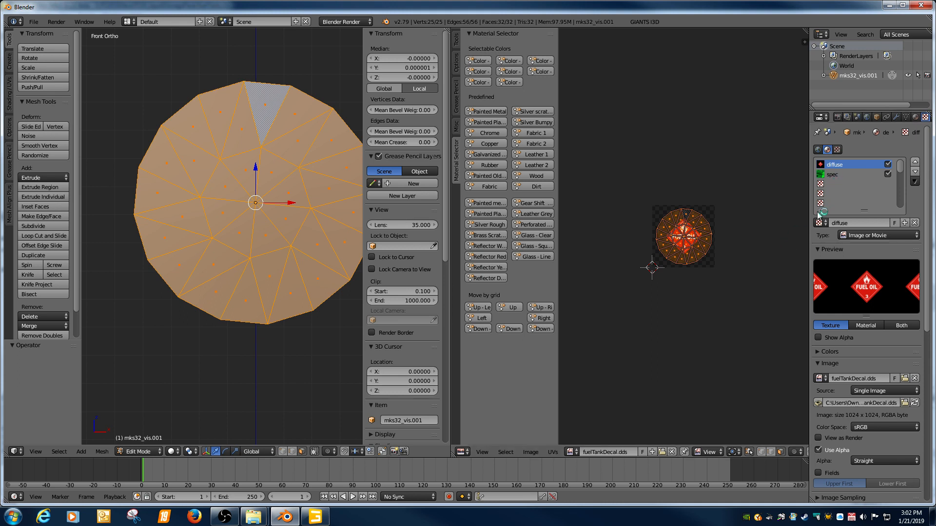
pyautogui.click(837, 173)
pyautogui.click(835, 164)
pyautogui.click(836, 173)
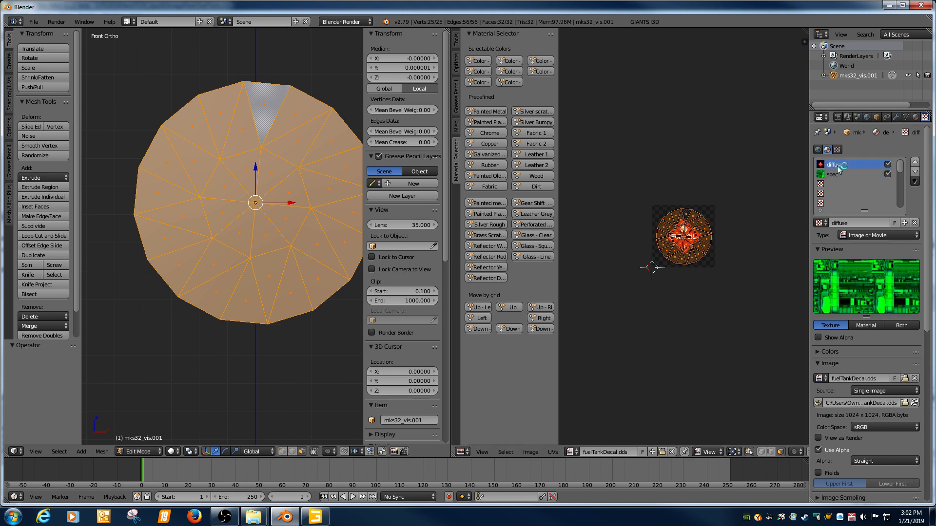
pyautogui.click(836, 165)
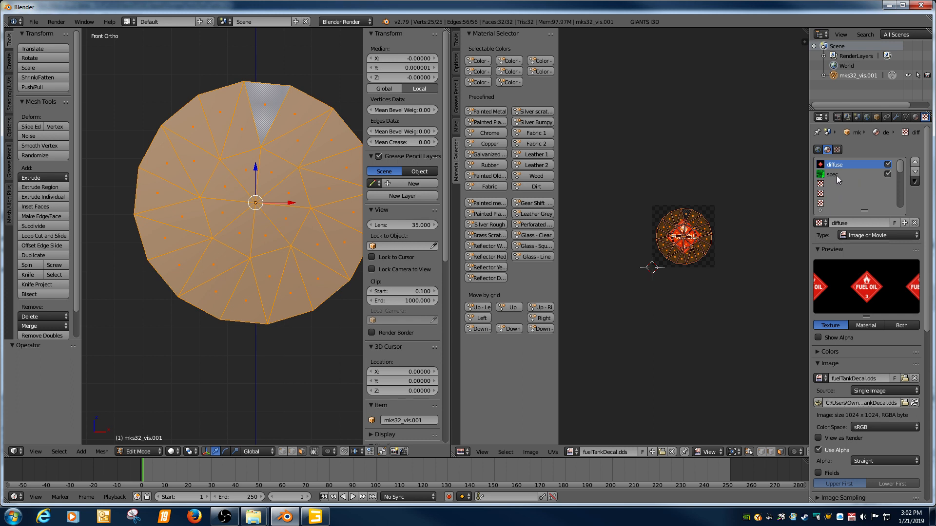
pyautogui.click(837, 174)
pyautogui.click(833, 165)
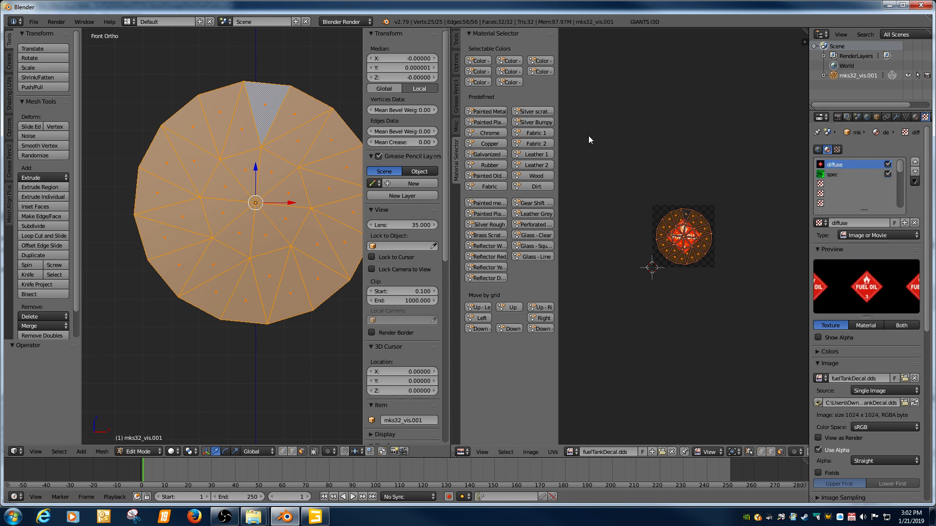